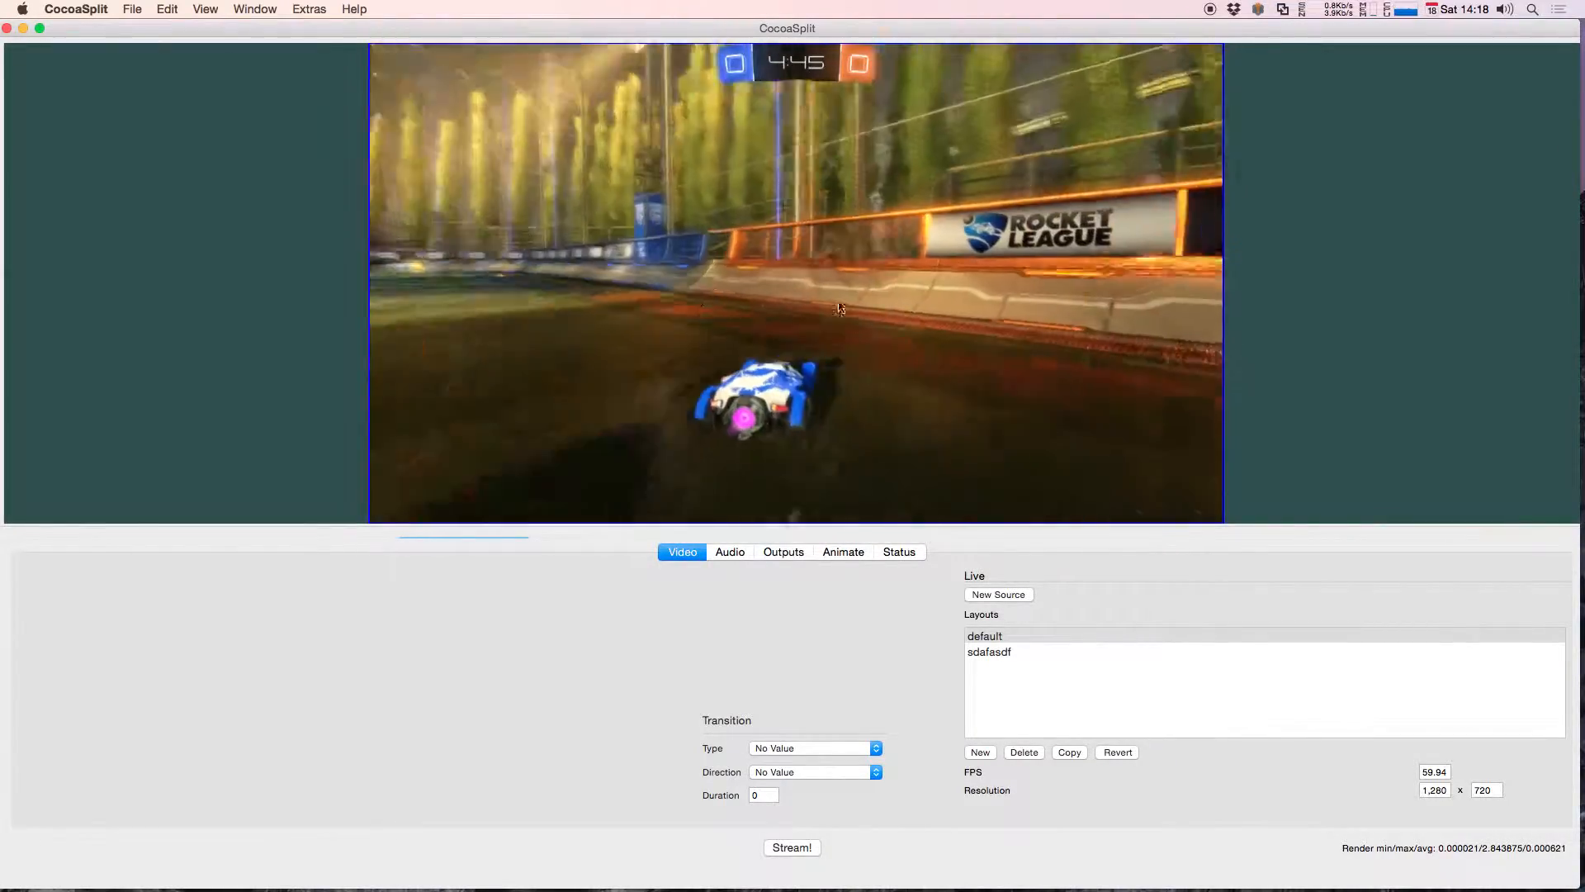
# Step: Open the game capture source's settings in a separate window and show its filters
pyautogui.rightClick(983, 208)
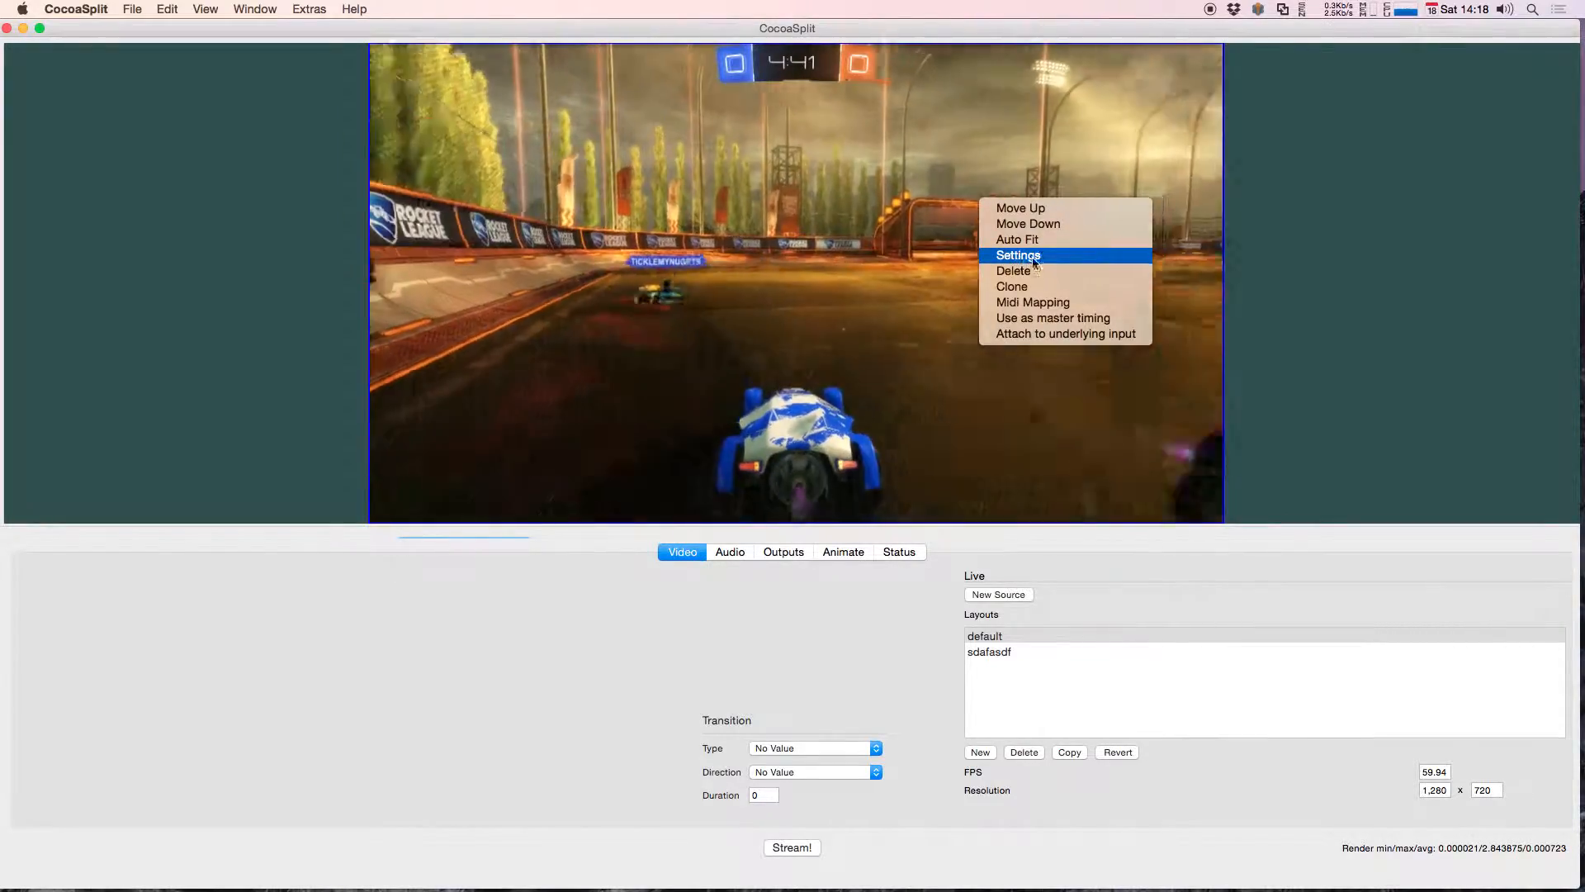
pyautogui.click(1032, 255)
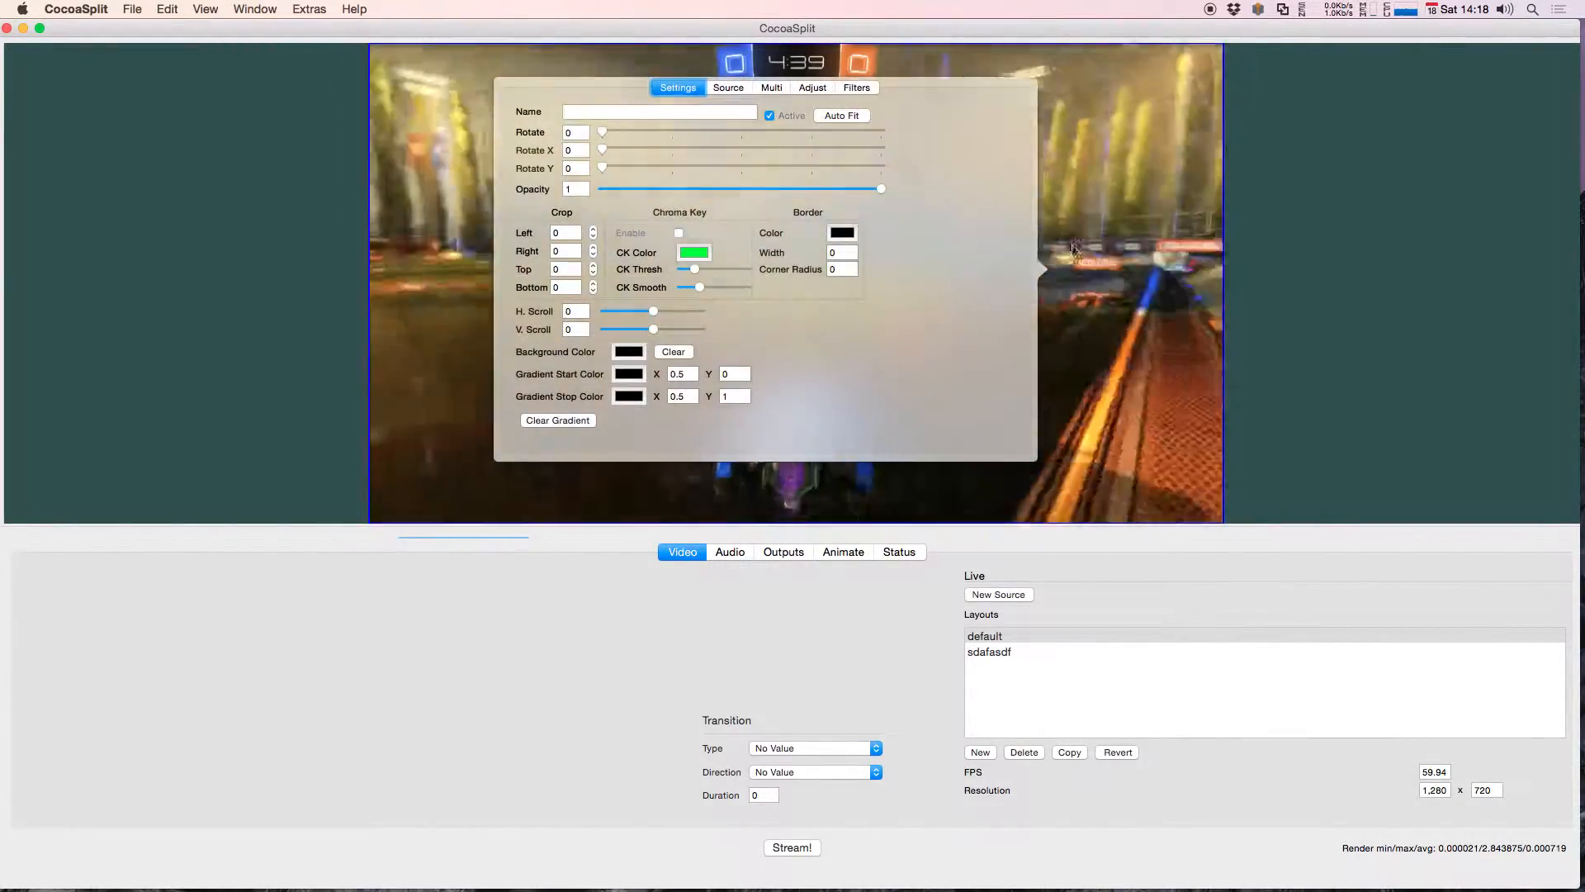
pyautogui.moveTo(876, 102); pyautogui.dragTo(1380, 98)
pyautogui.click(1110, 171)
pyautogui.moveTo(1201, 107); pyautogui.dragTo(1063, 111)
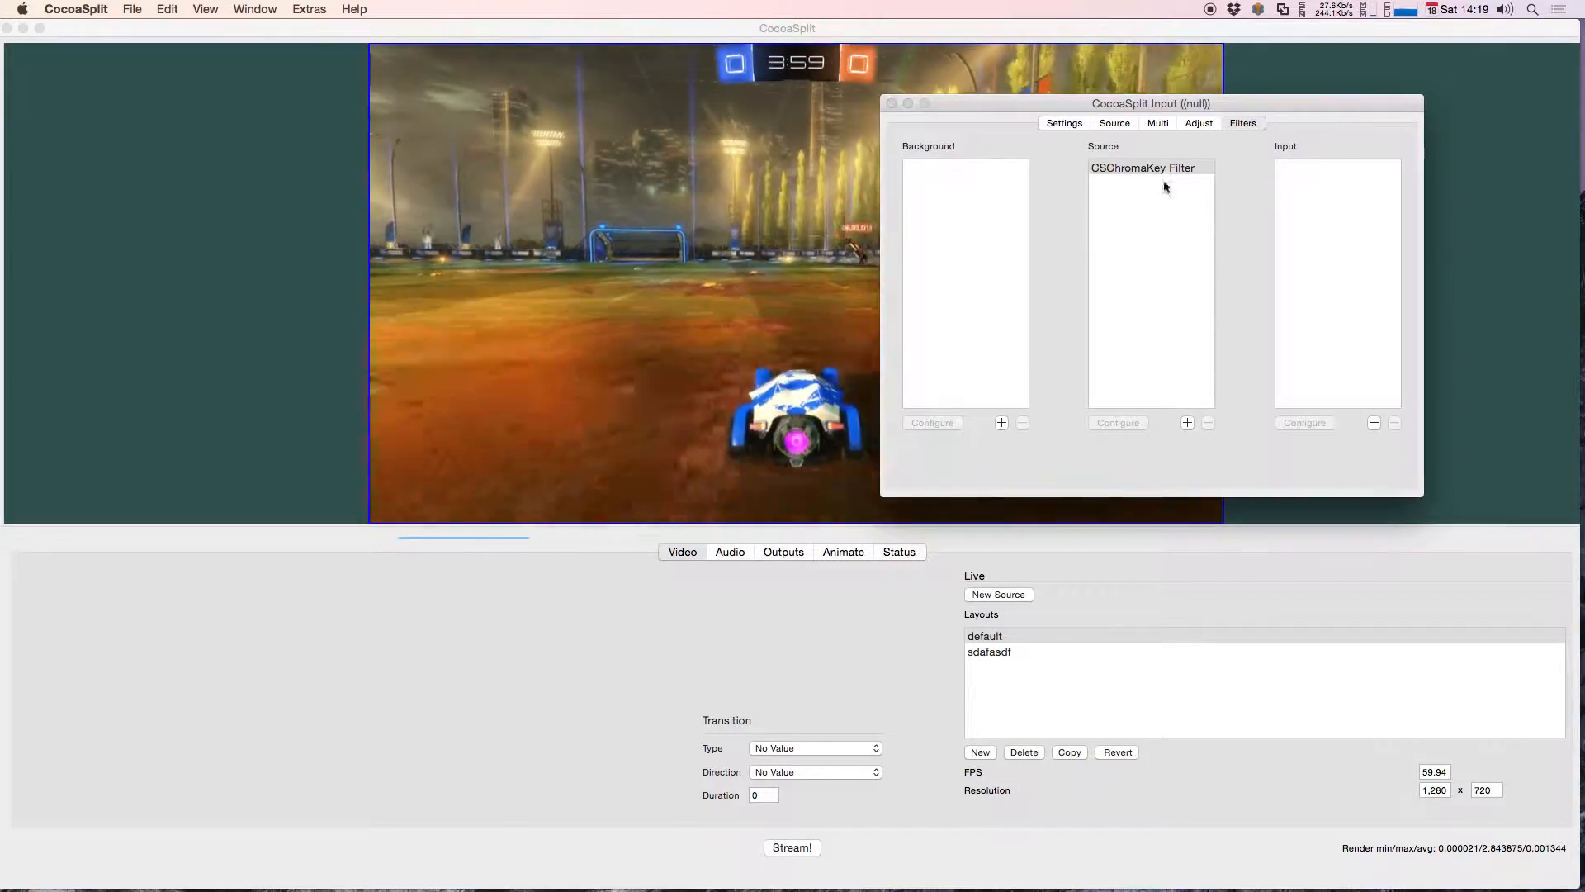
pyautogui.moveTo(1142, 105); pyautogui.dragTo(1241, 53)
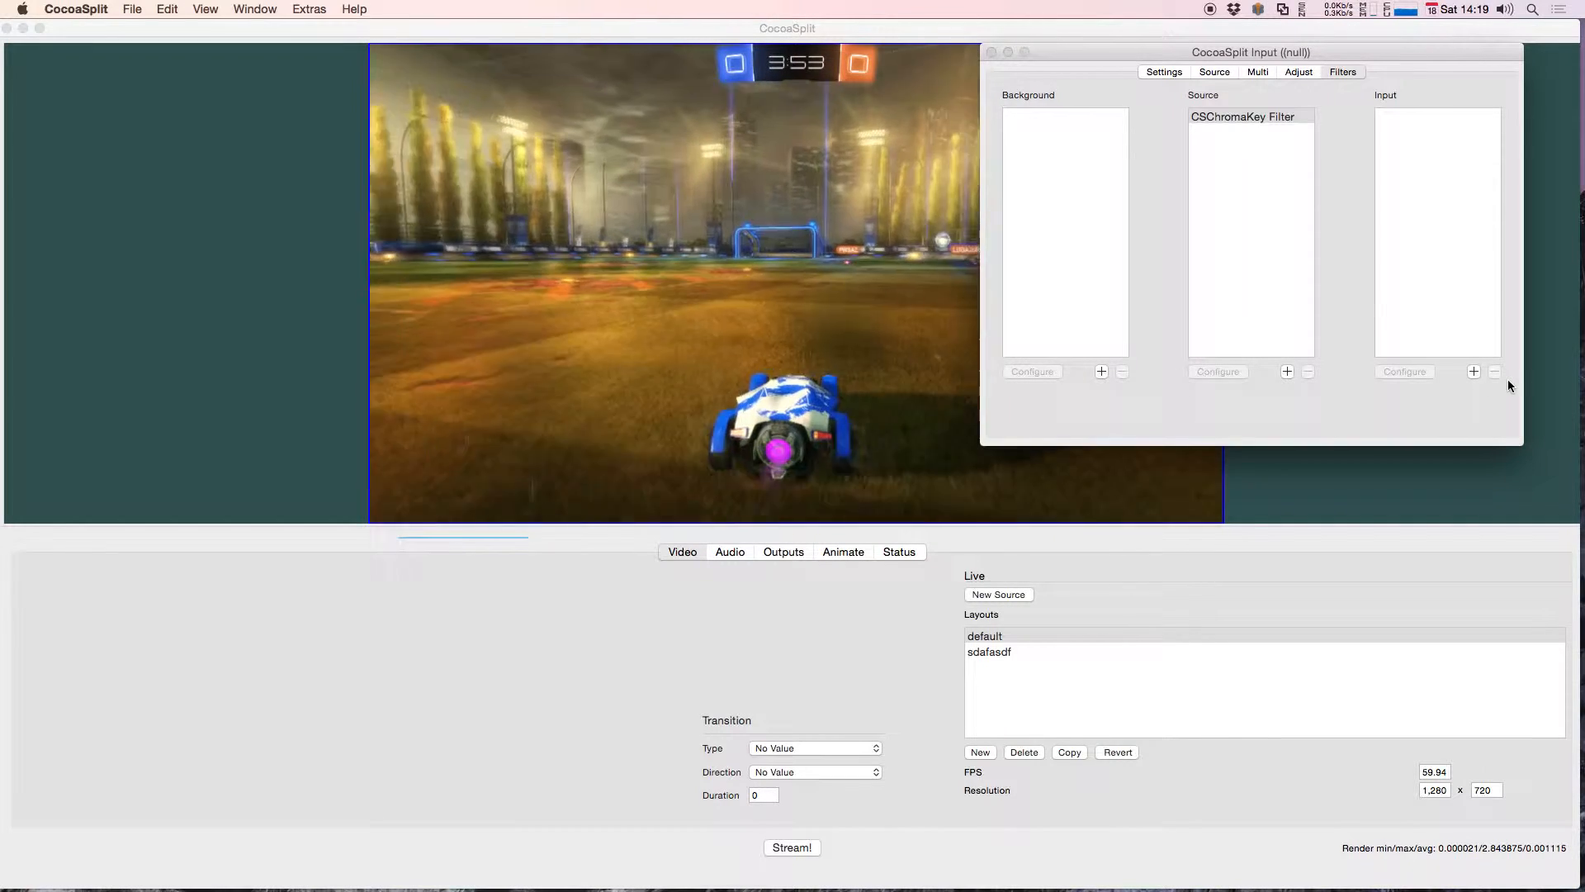
# Step: Add the CIColorControls color adjustment to the source's Input filters
pyautogui.click(1473, 371)
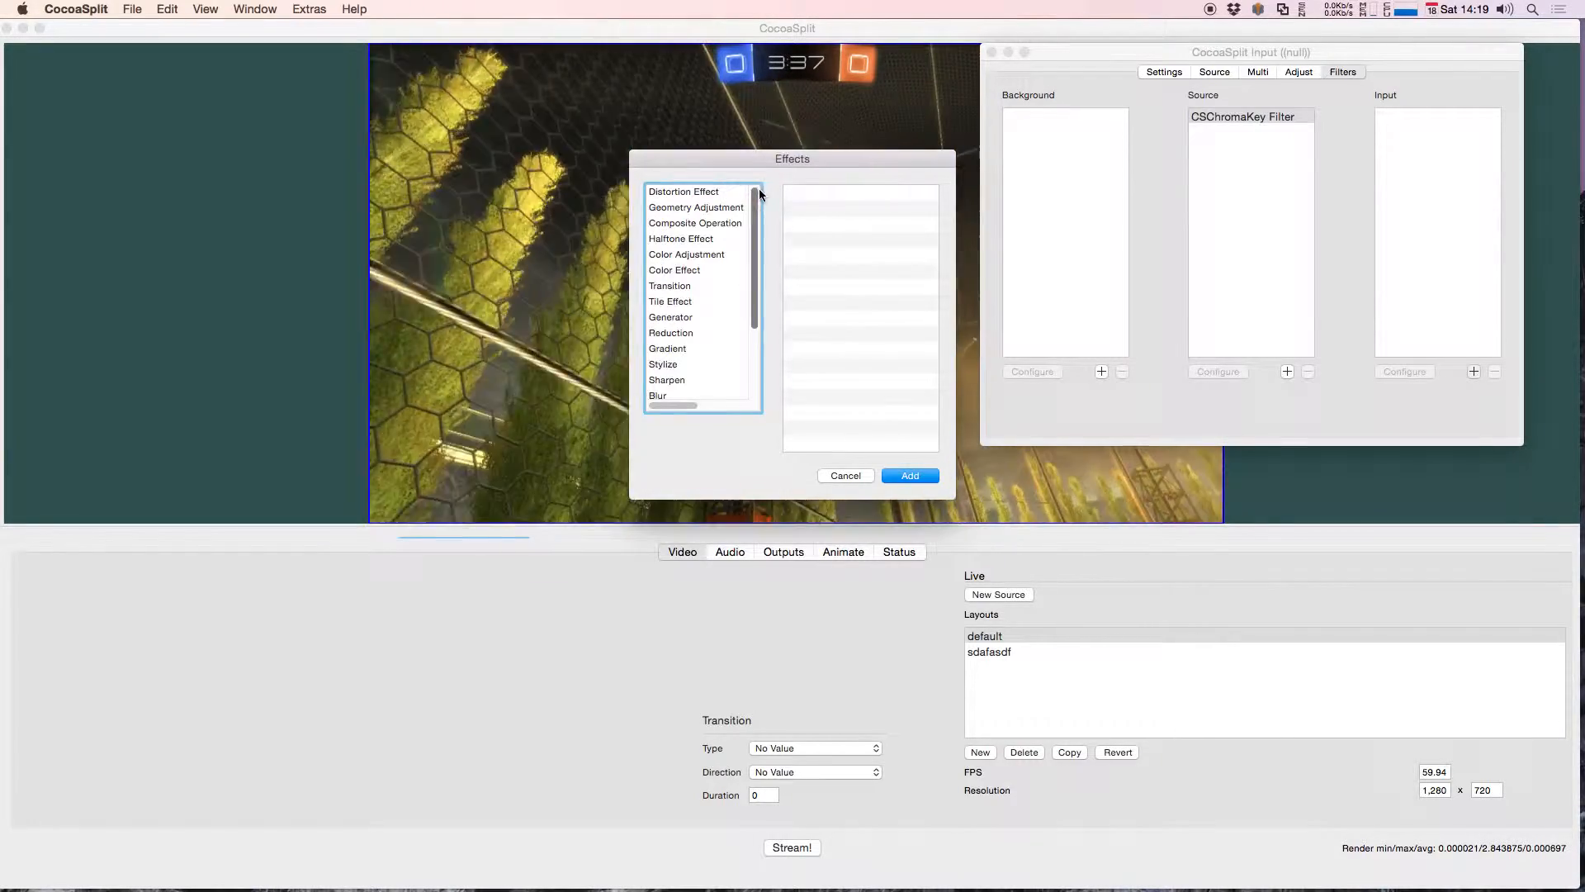
pyautogui.click(675, 255)
pyautogui.click(836, 209)
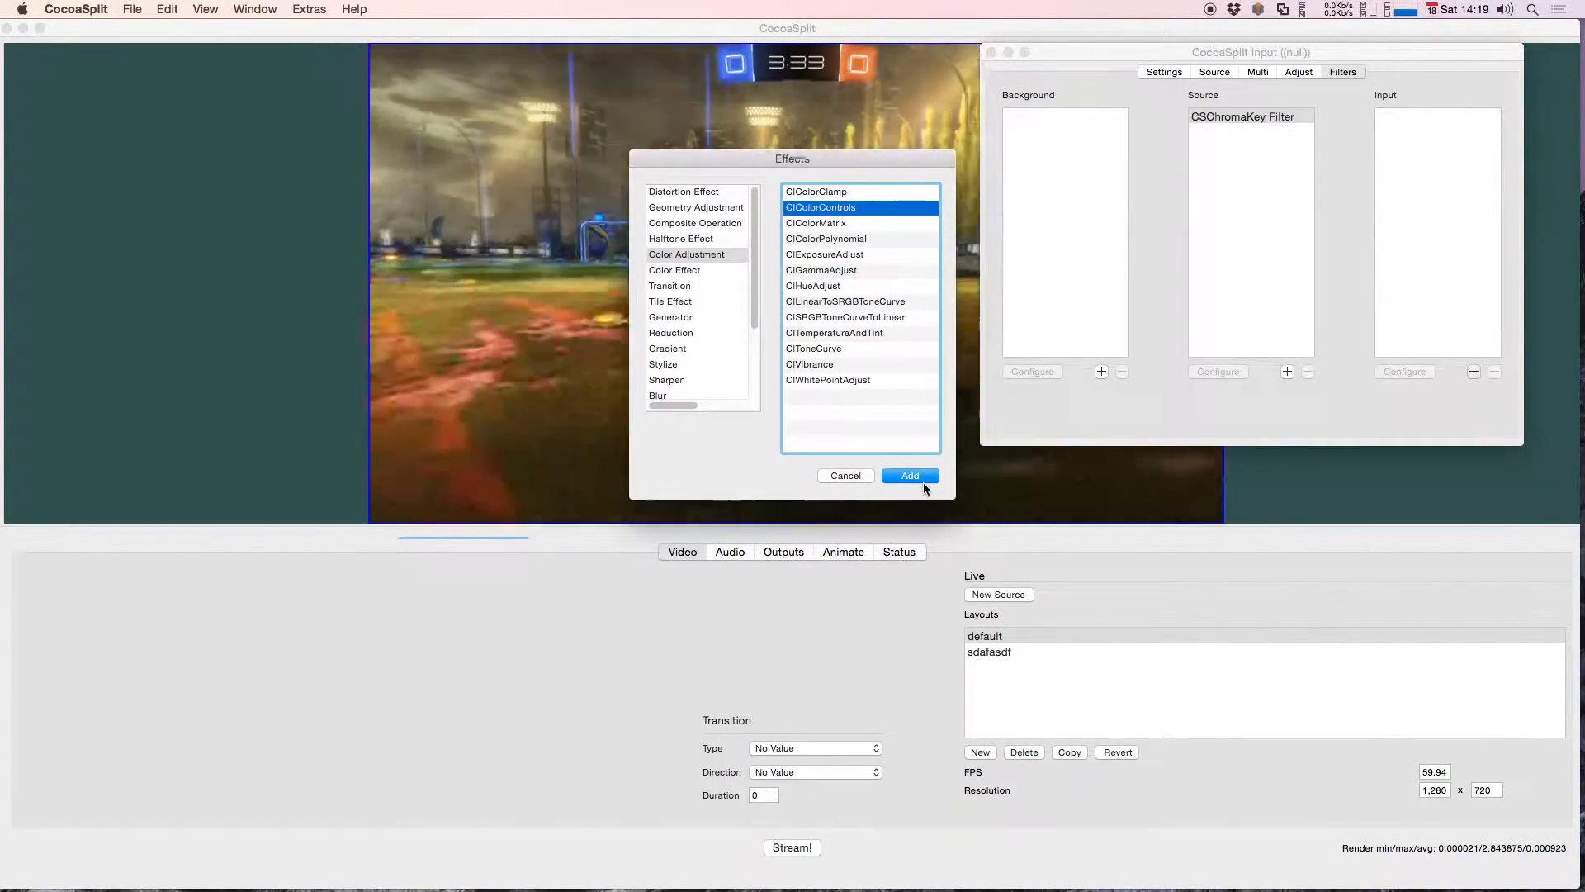
pyautogui.click(924, 481)
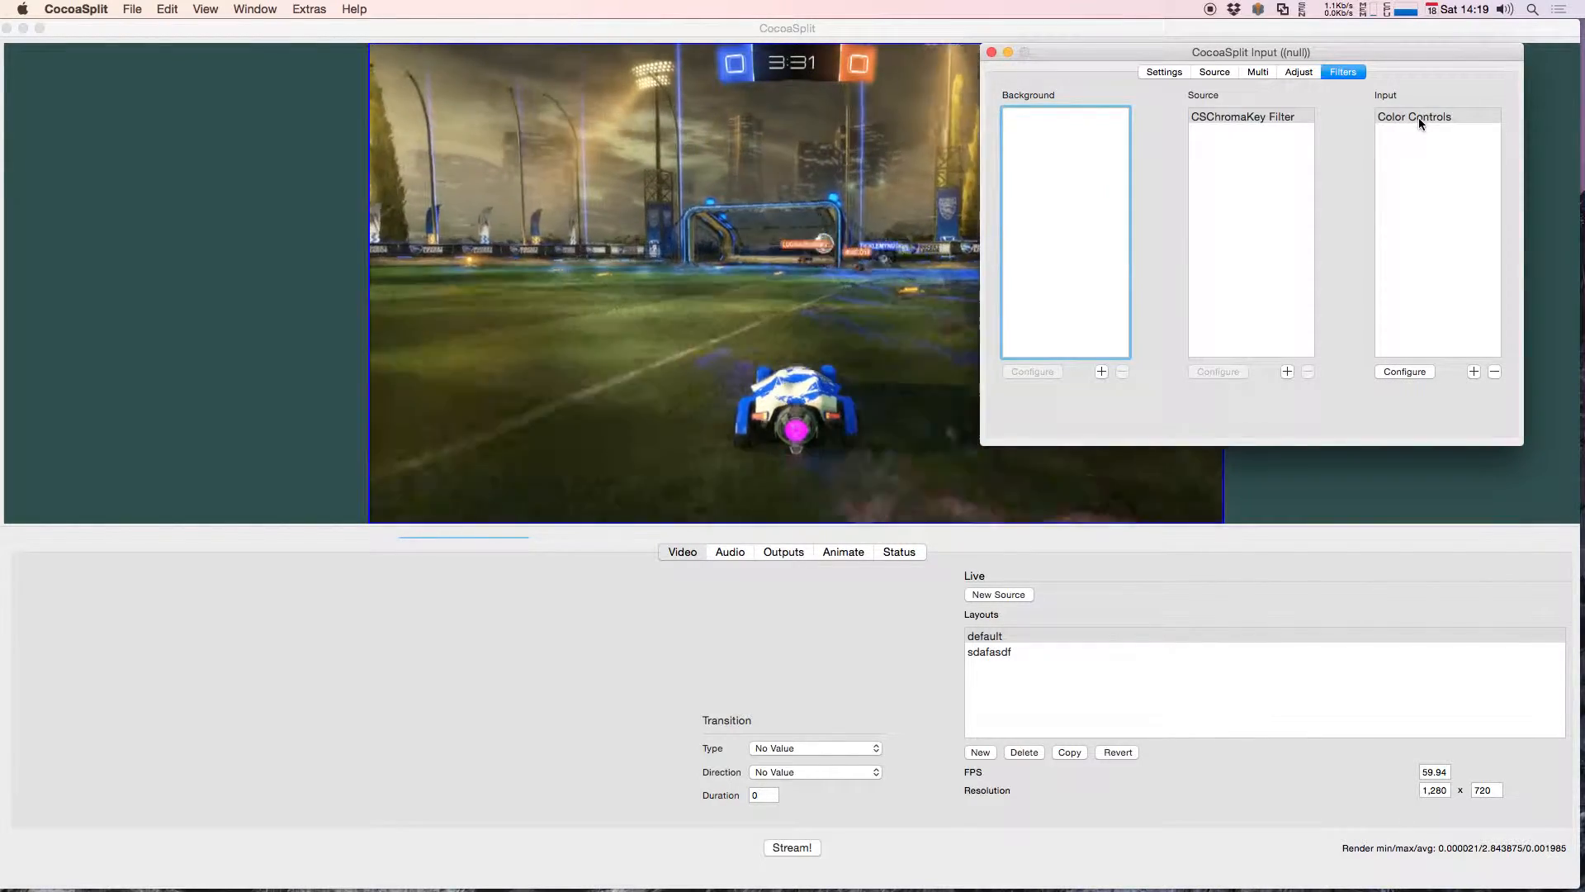
# Step: Configure the Color Controls filter with contrast about 3.47, brightness about 0.98 and saturation about 1.24
pyautogui.click(1419, 118)
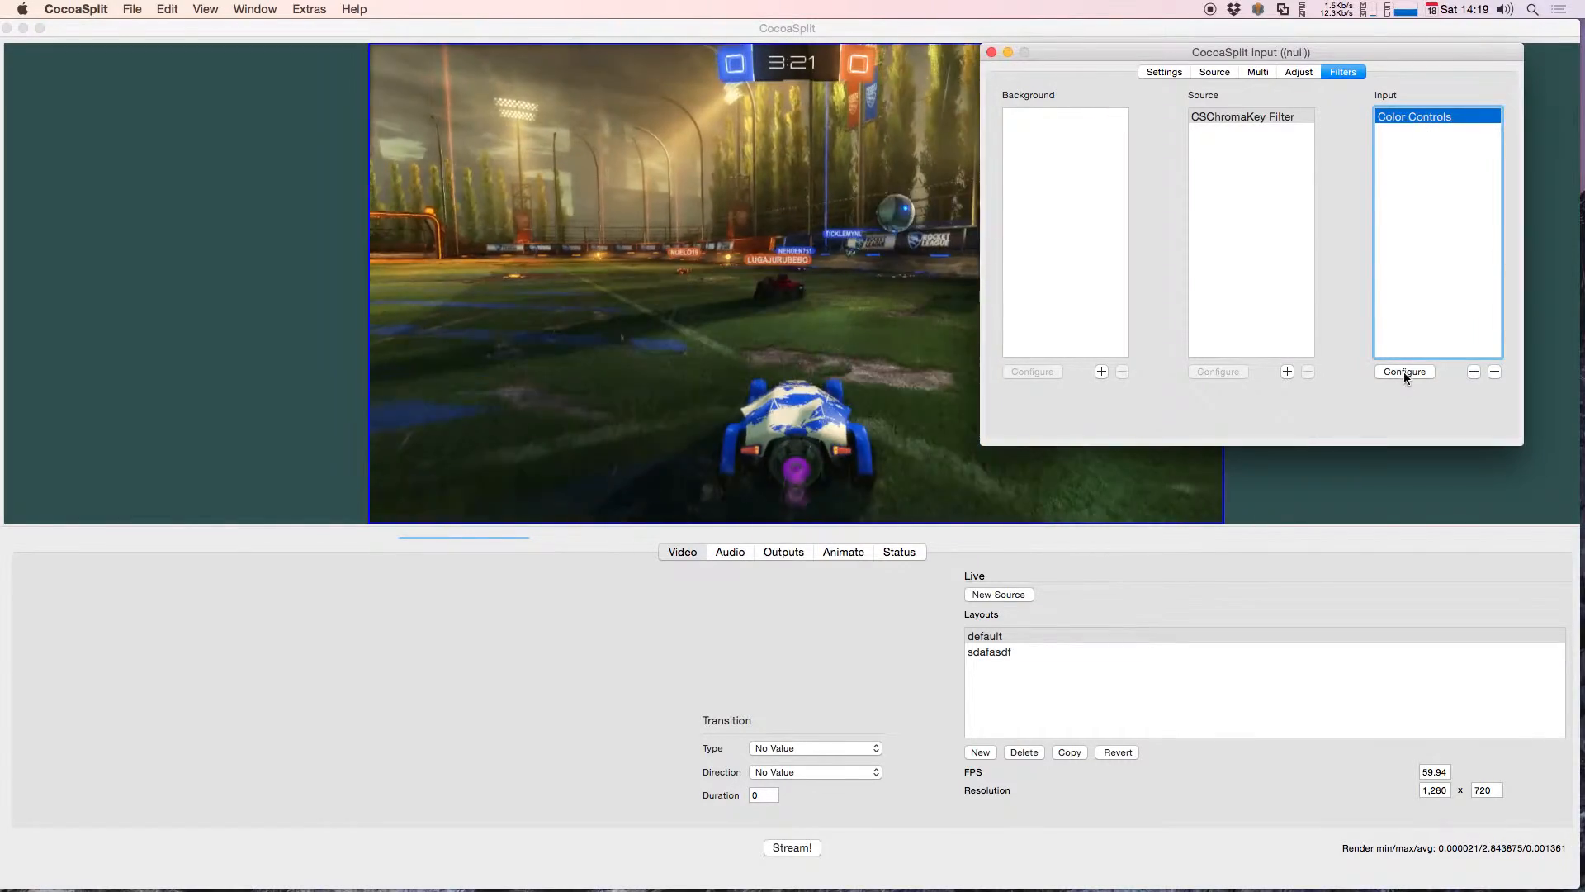
pyautogui.click(1403, 371)
pyautogui.moveTo(203, 693); pyautogui.dragTo(1217, 164)
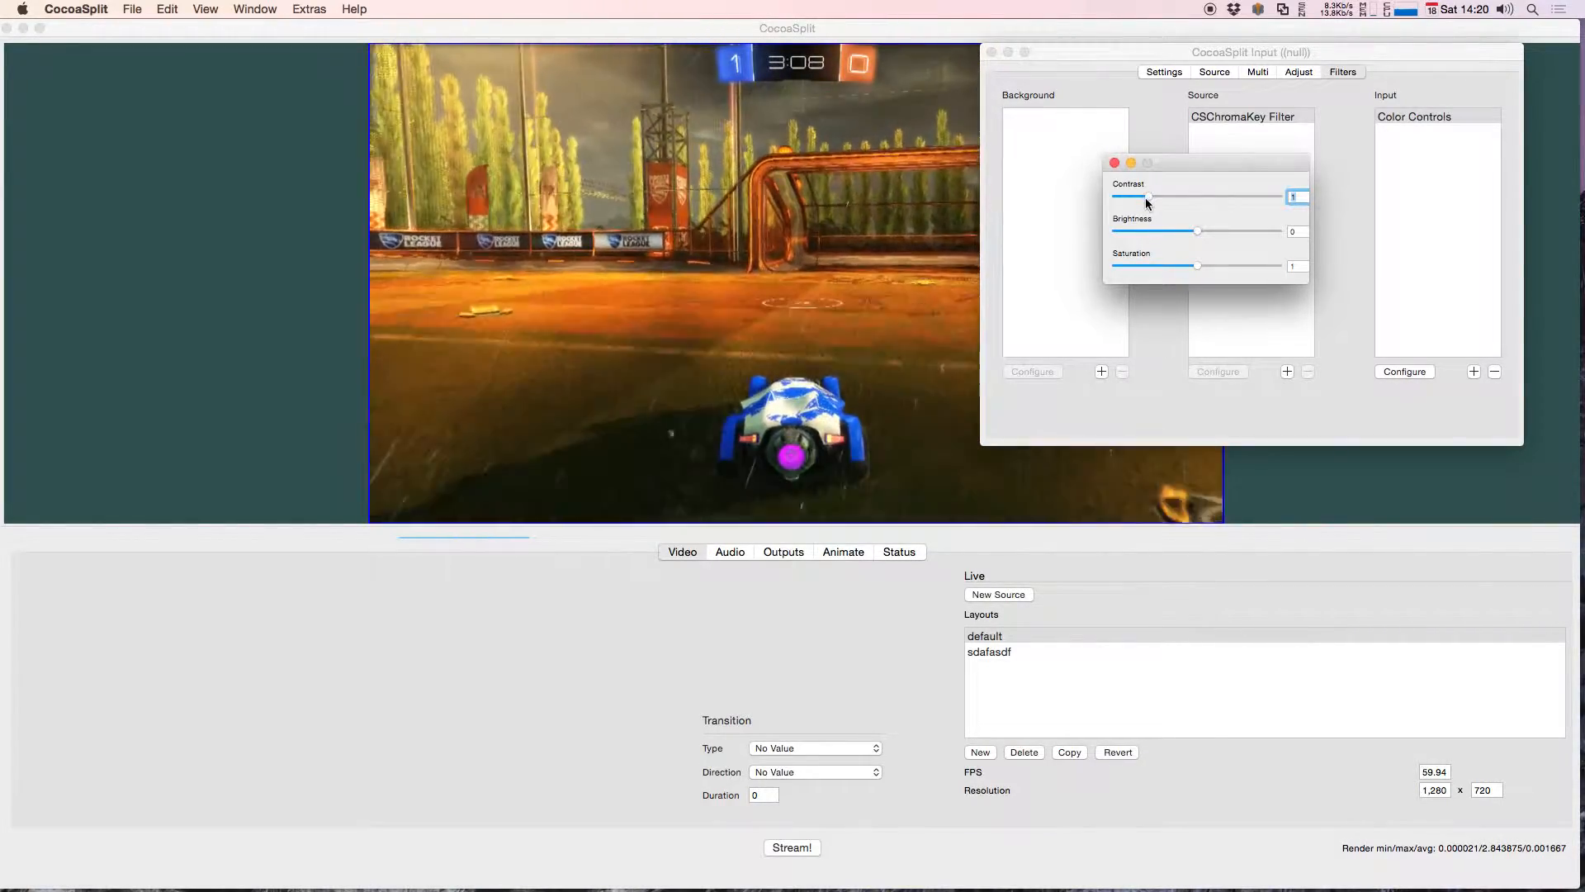
pyautogui.moveTo(1151, 197)
pyautogui.mouseDown()
pyautogui.moveTo(1217, 197)
pyautogui.moveTo(1179, 198)
pyautogui.mouseUp()
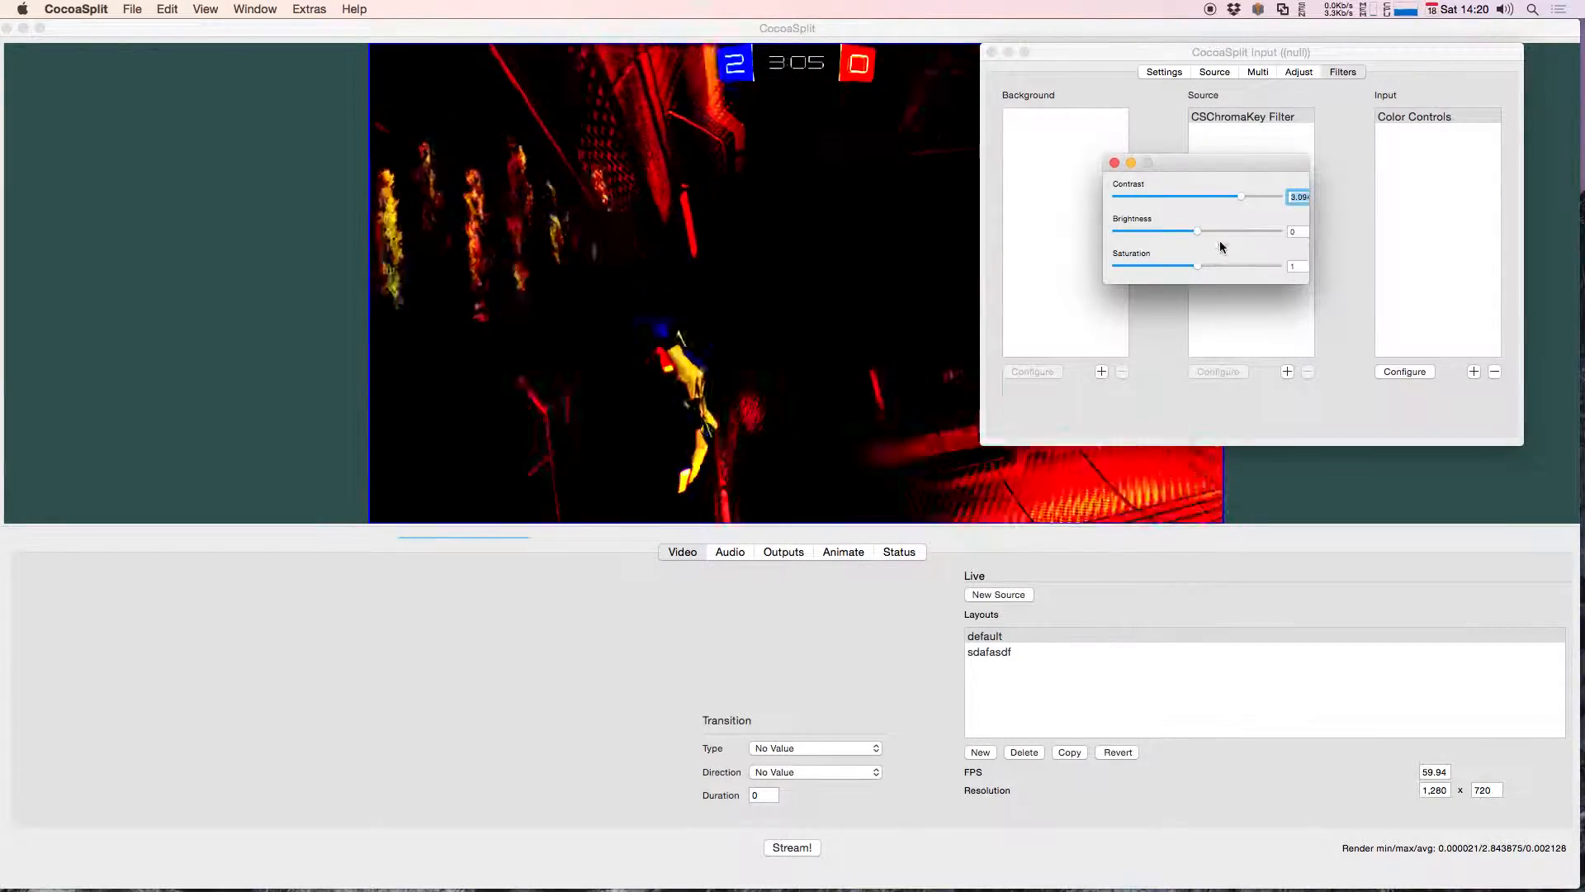
pyautogui.moveTo(1245, 196); pyautogui.dragTo(1179, 198)
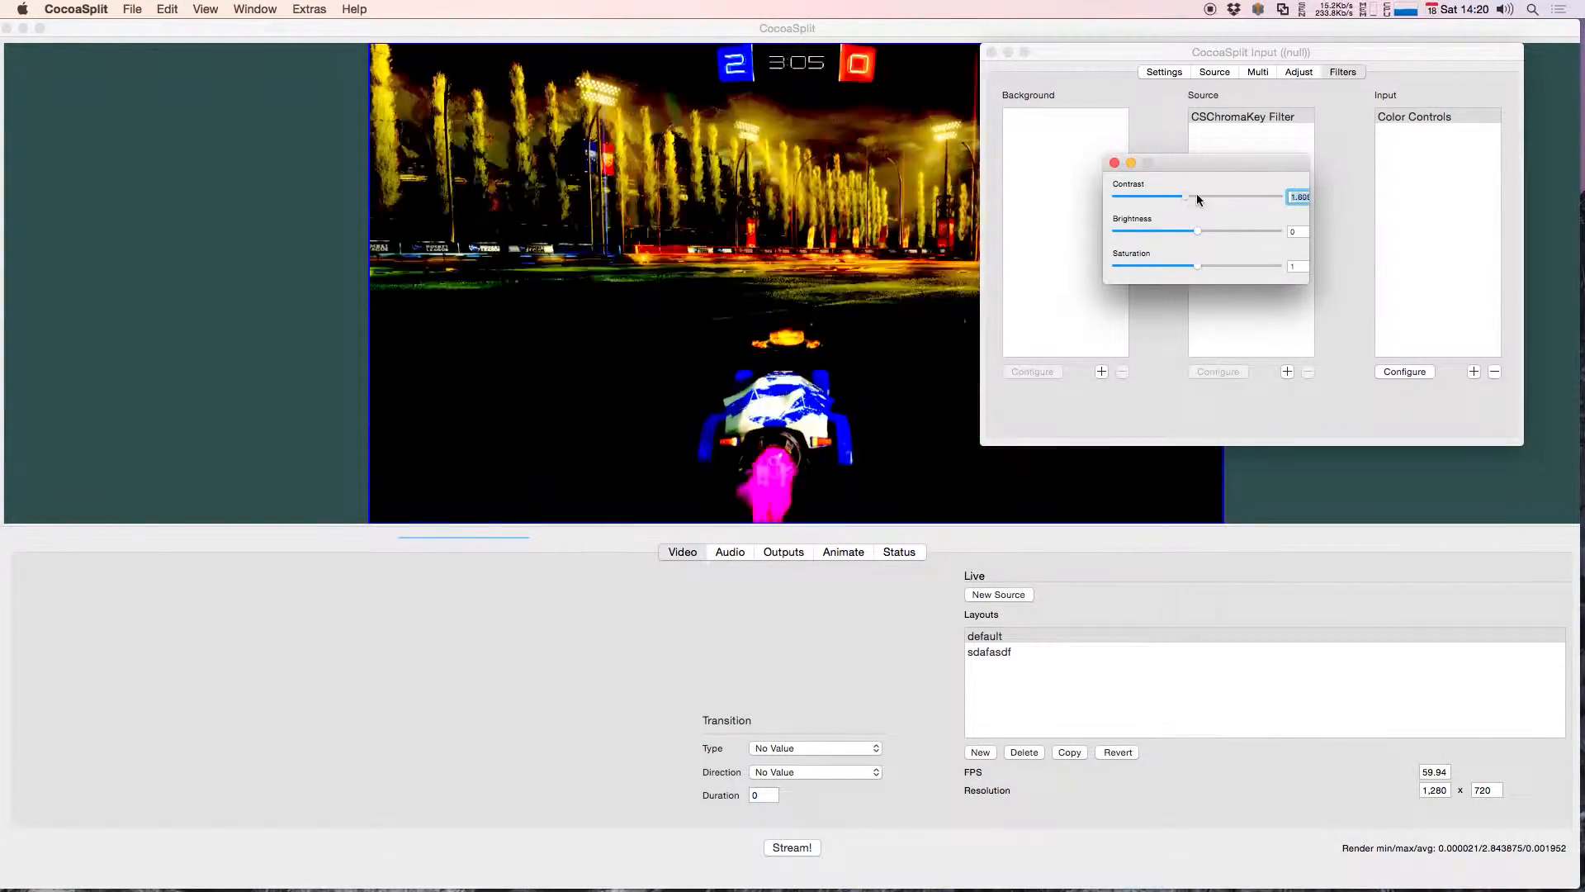
pyautogui.moveTo(1202, 265); pyautogui.dragTo(1144, 232)
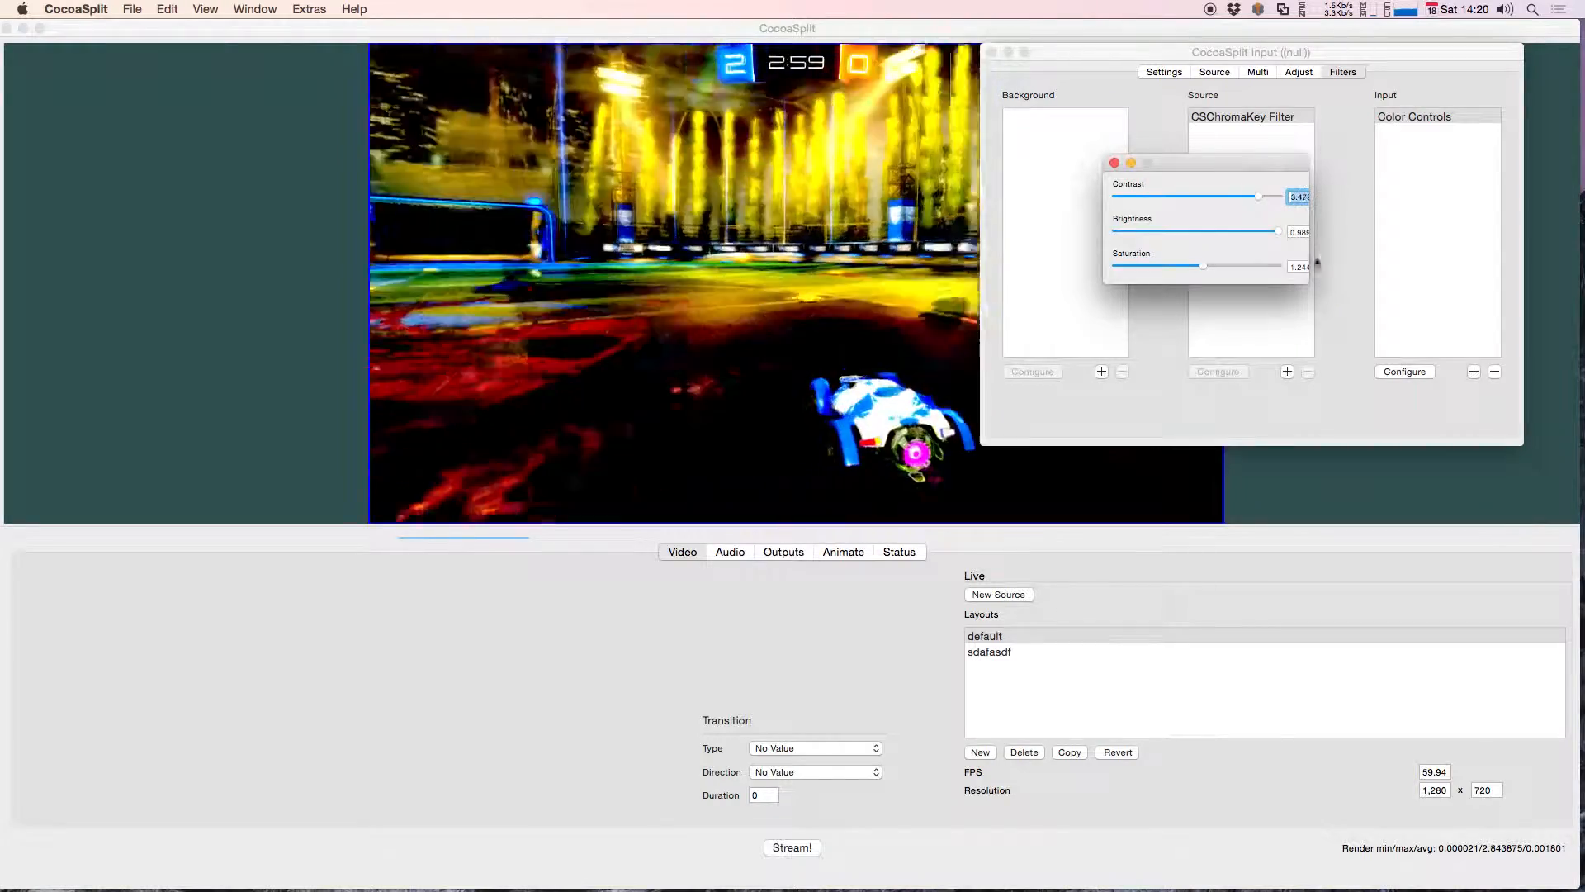
pyautogui.click(1115, 163)
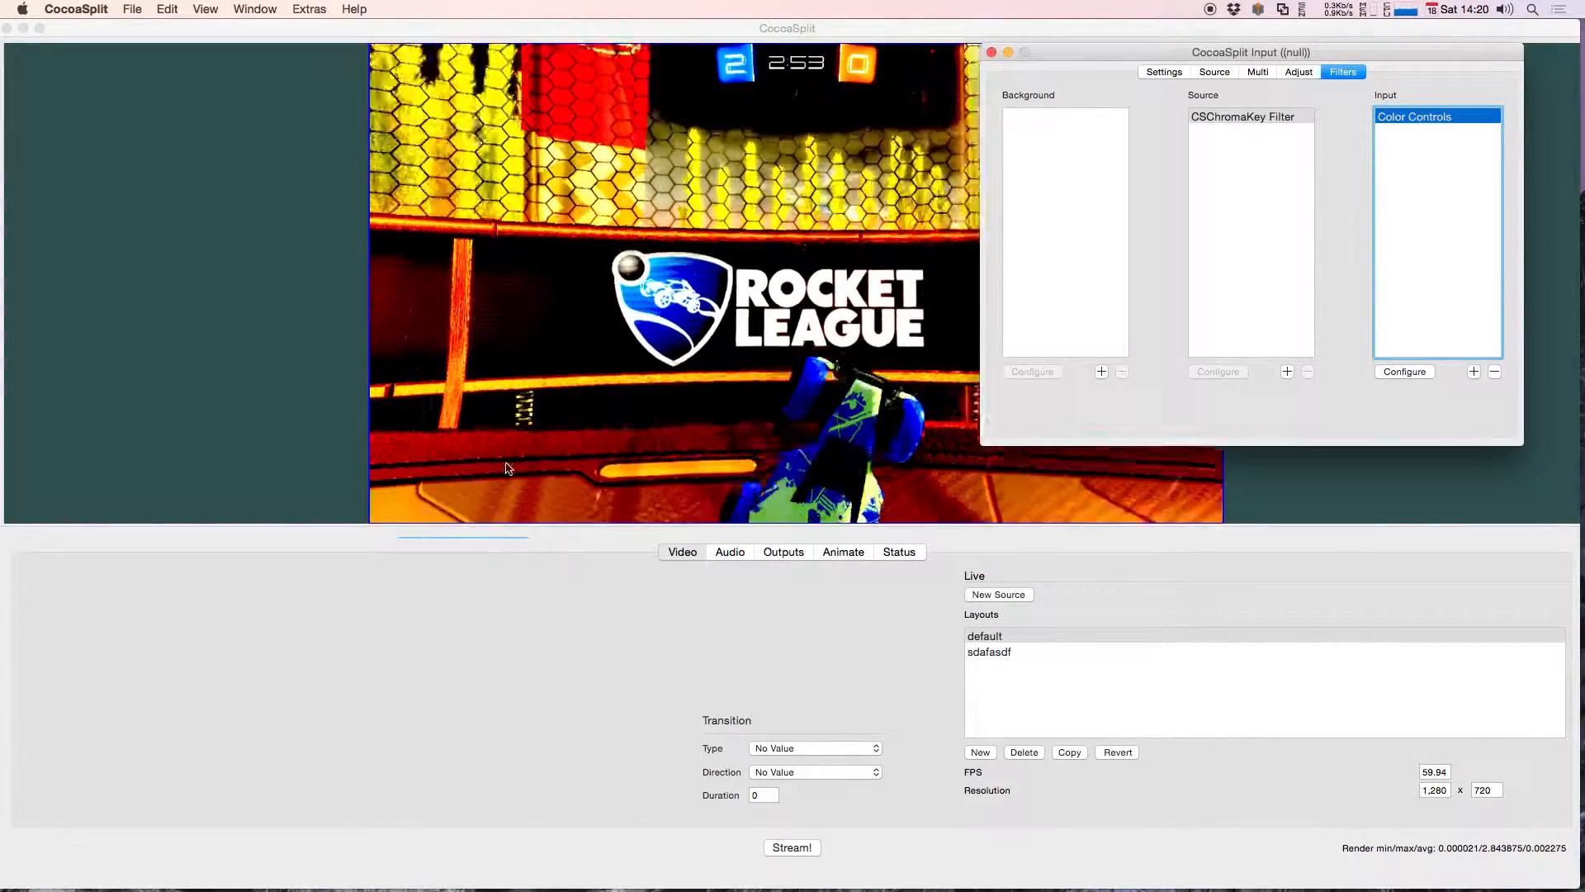
# Step: Remove the Color Controls filter from the Input filters
pyautogui.click(1445, 118)
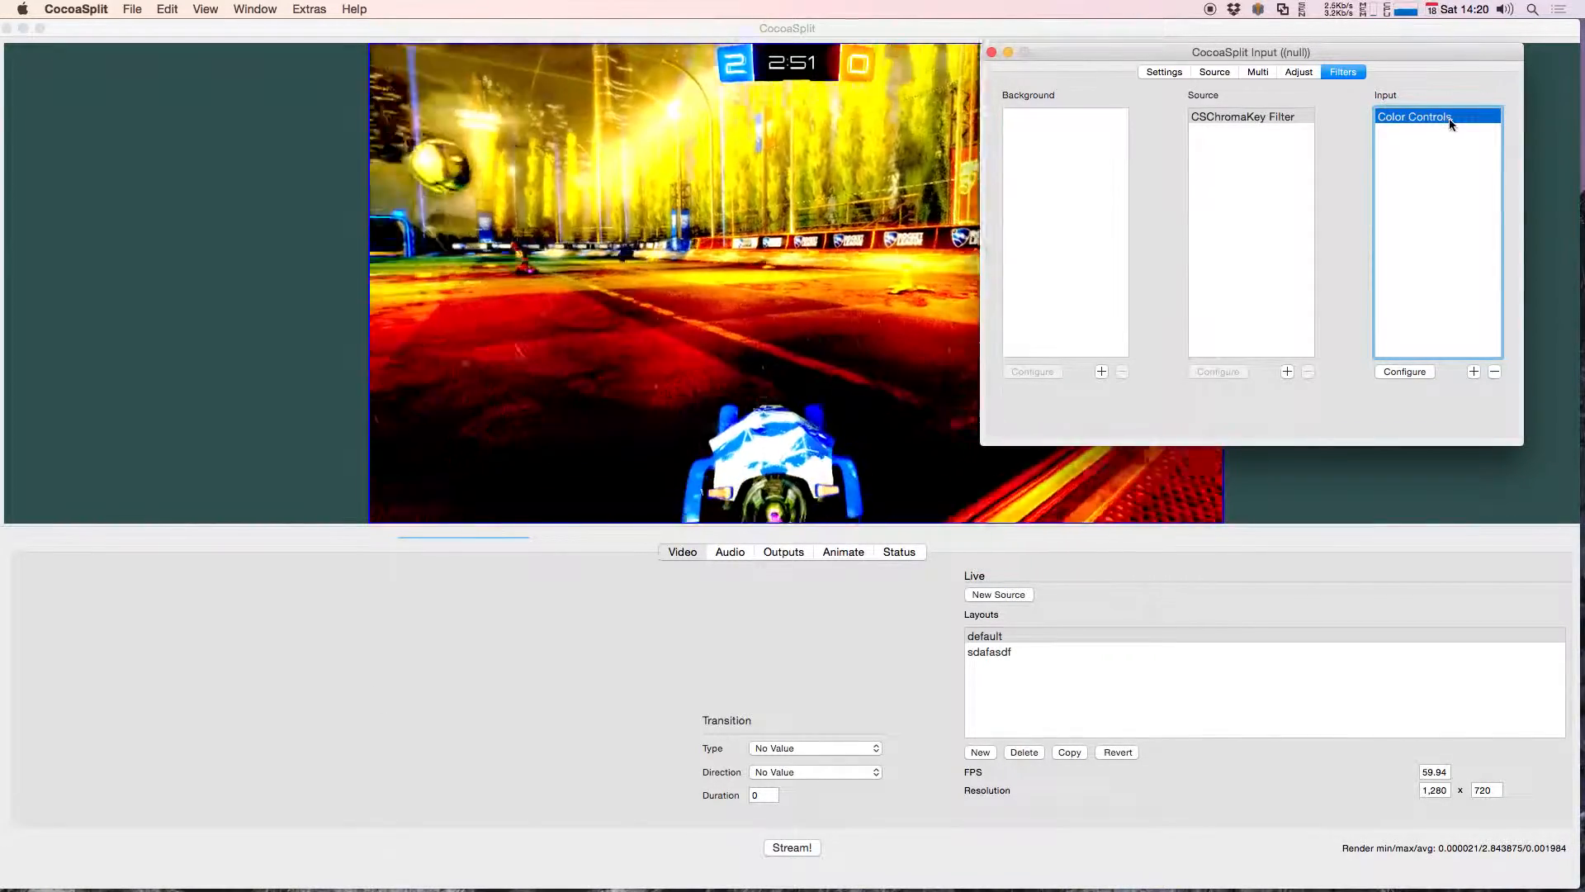
pyautogui.click(1408, 161)
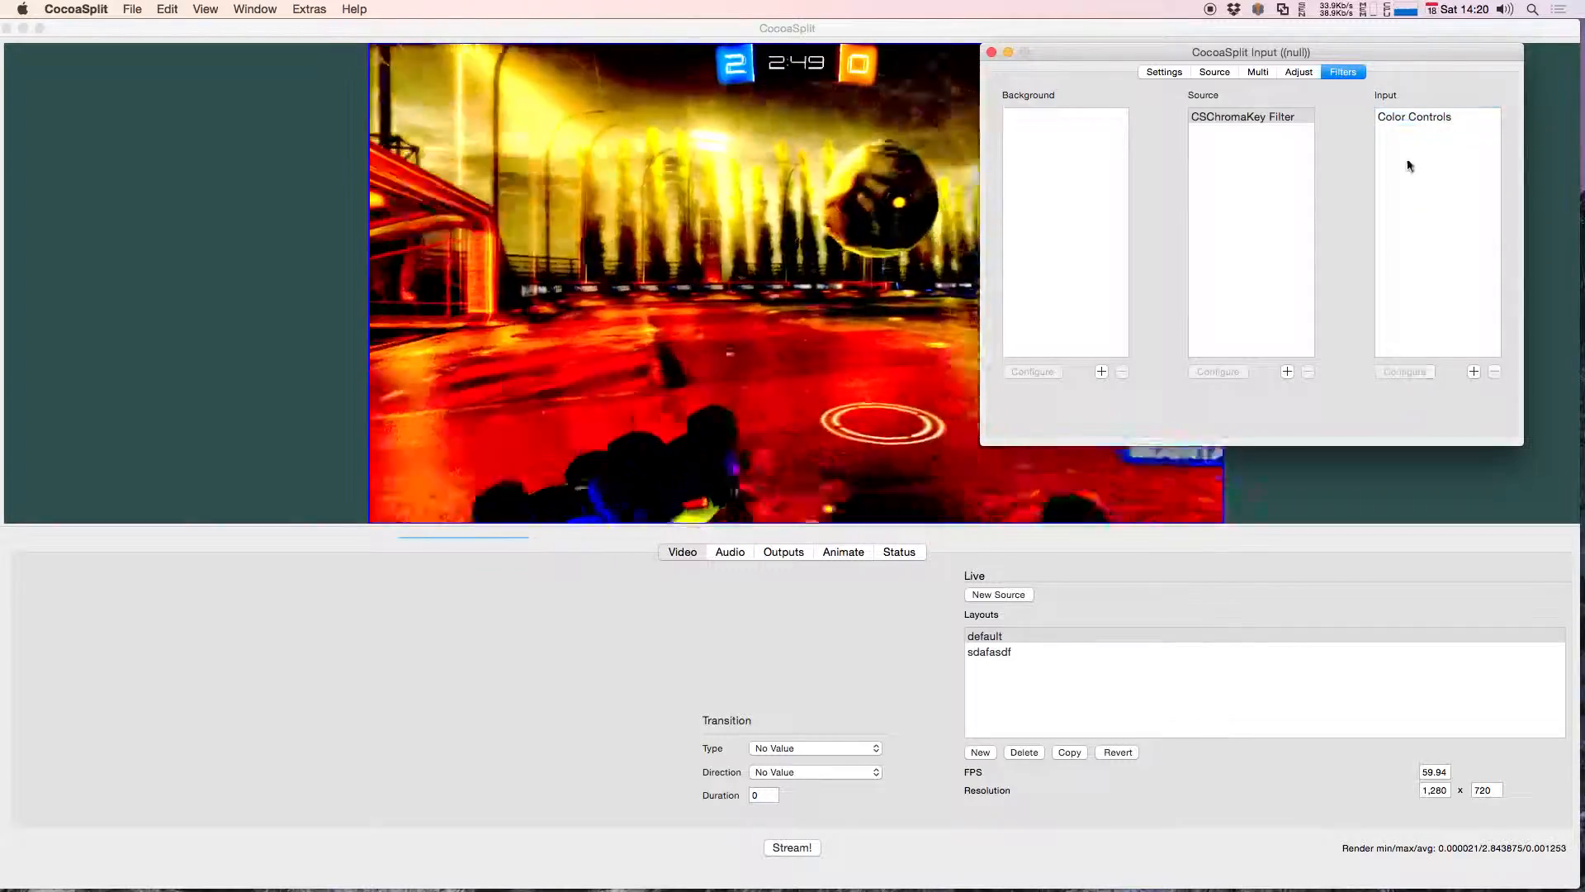
pyautogui.click(1410, 118)
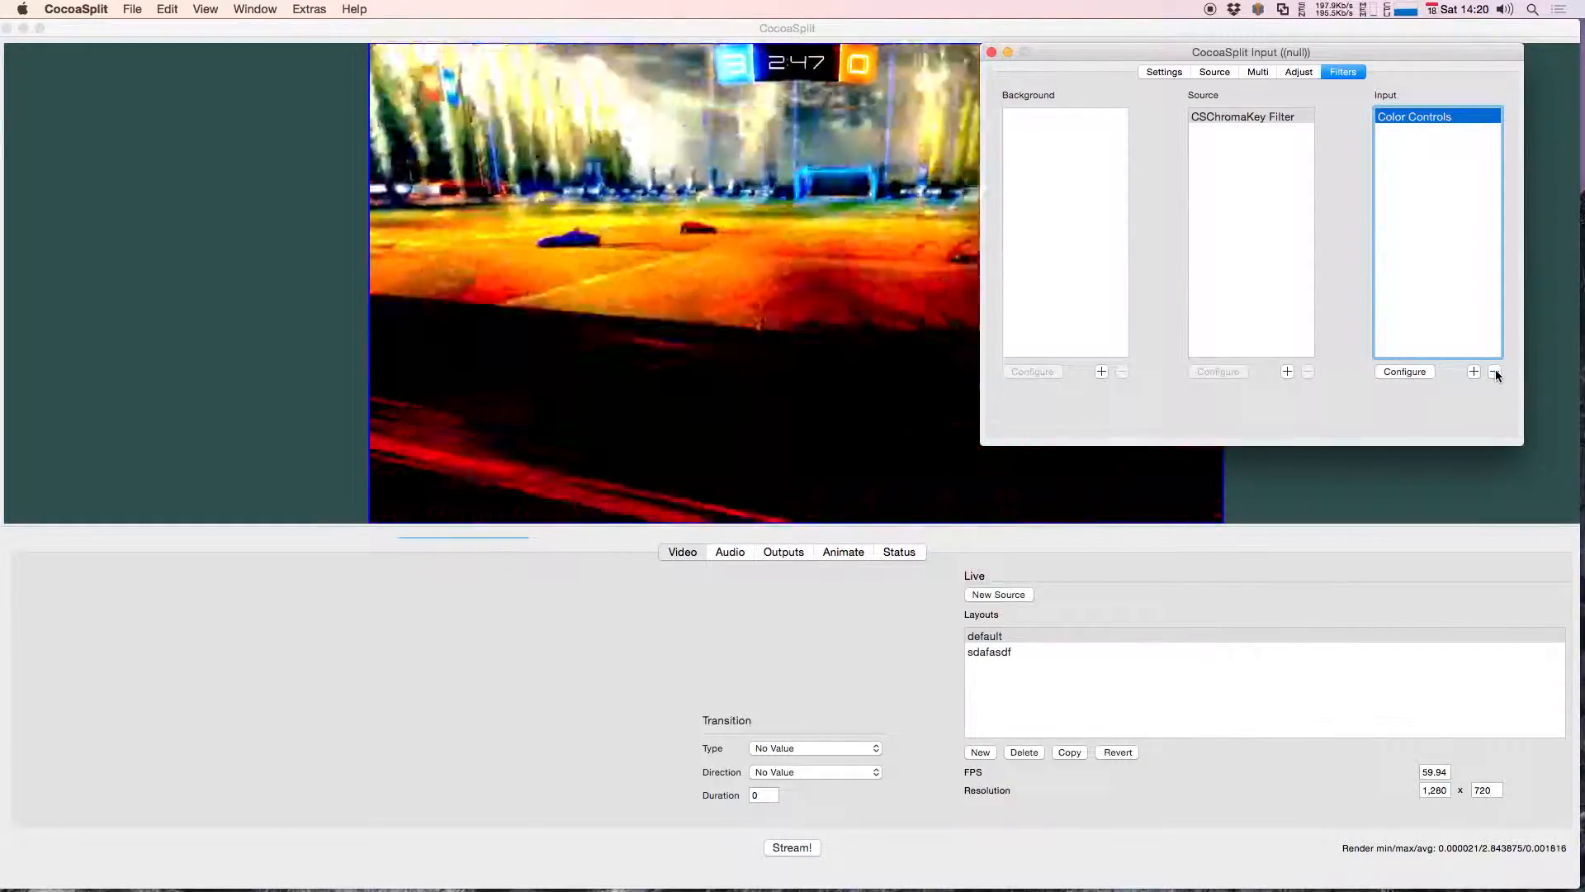
pyautogui.click(1494, 371)
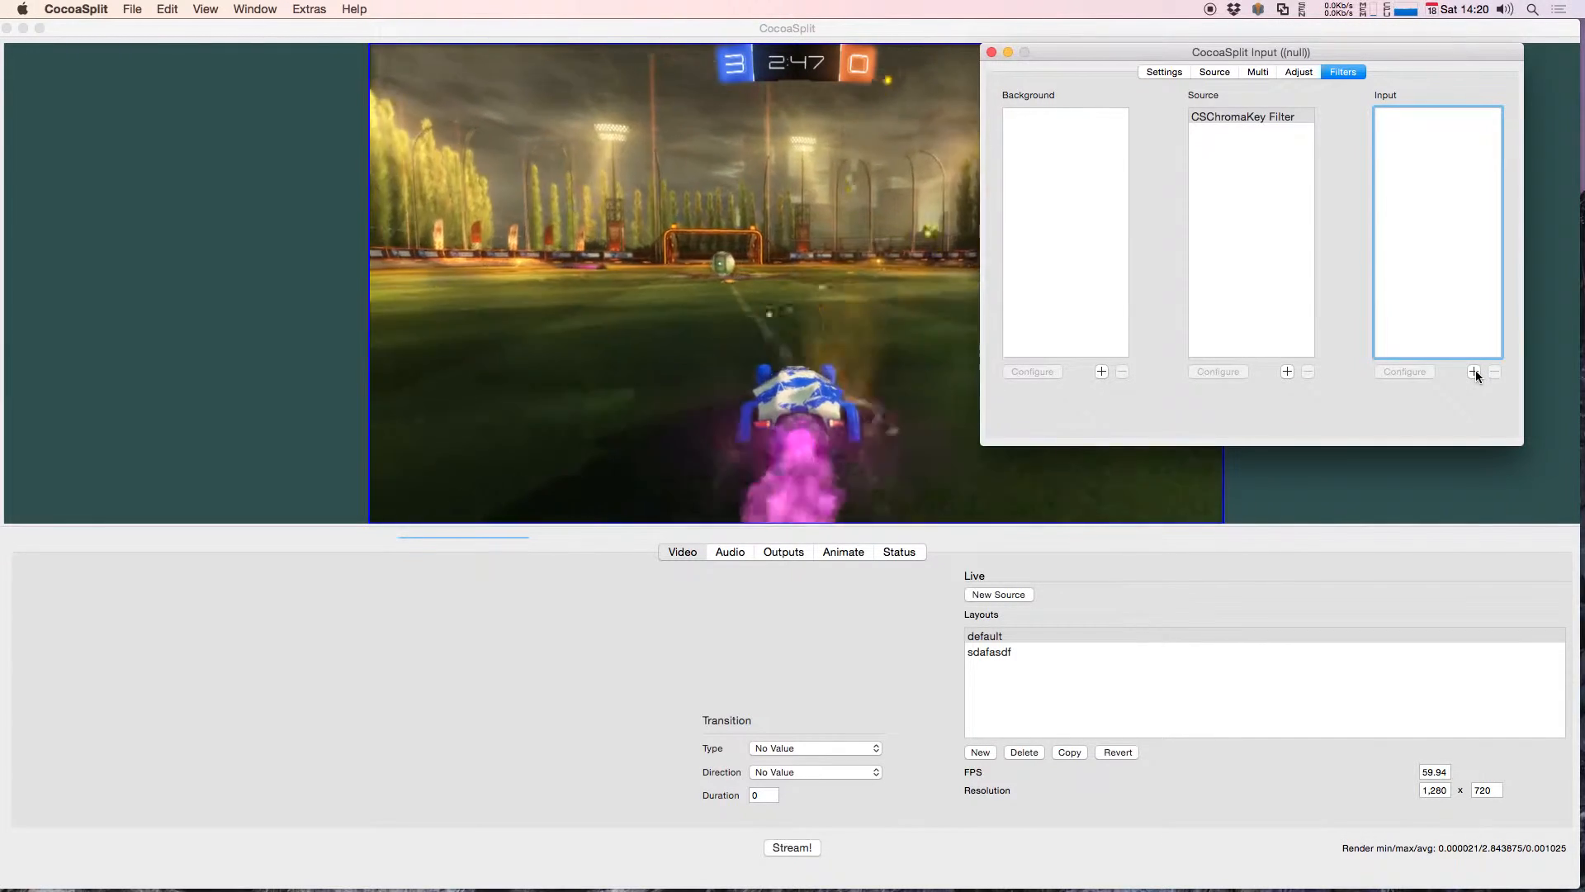
# Step: Add the CISepiaTone color effect and the CIGaussianBlur effect to the Input filters
pyautogui.click(1474, 372)
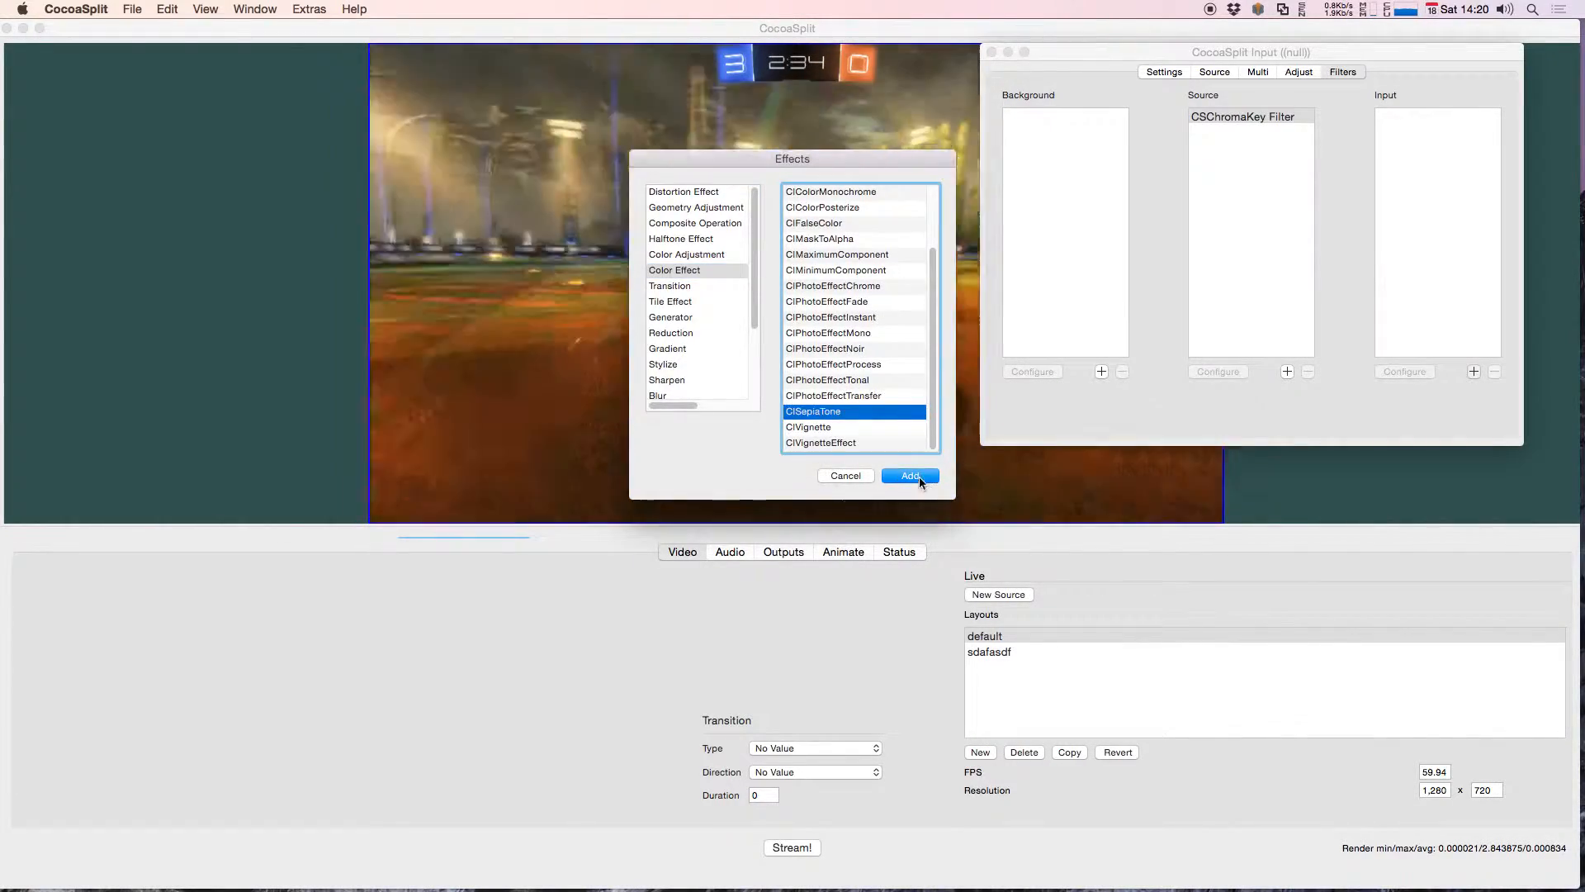
pyautogui.click(925, 481)
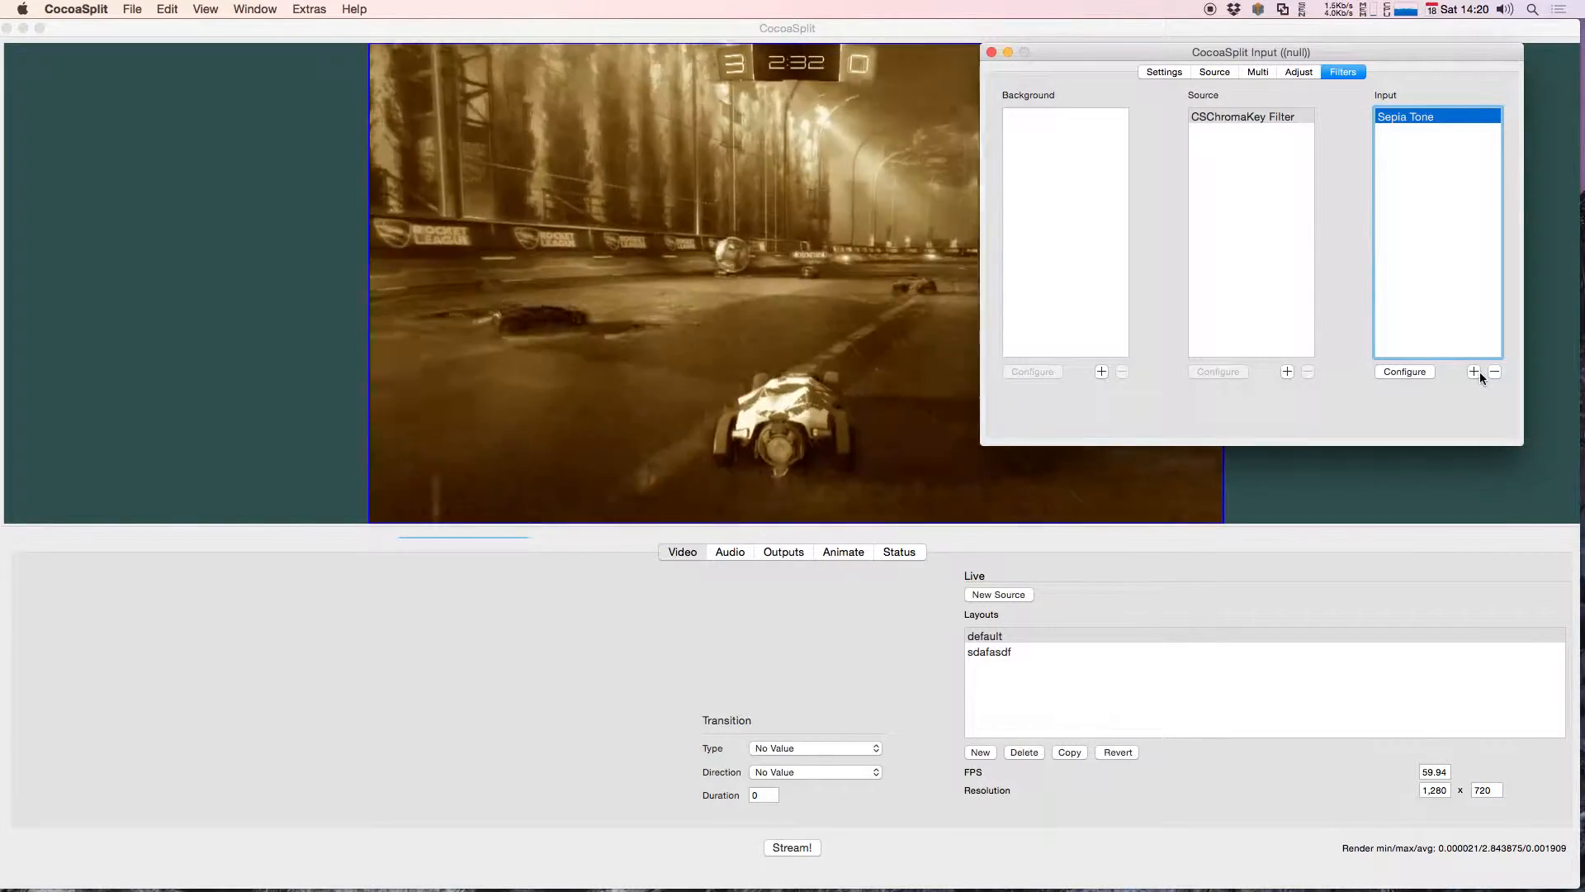
pyautogui.click(1476, 372)
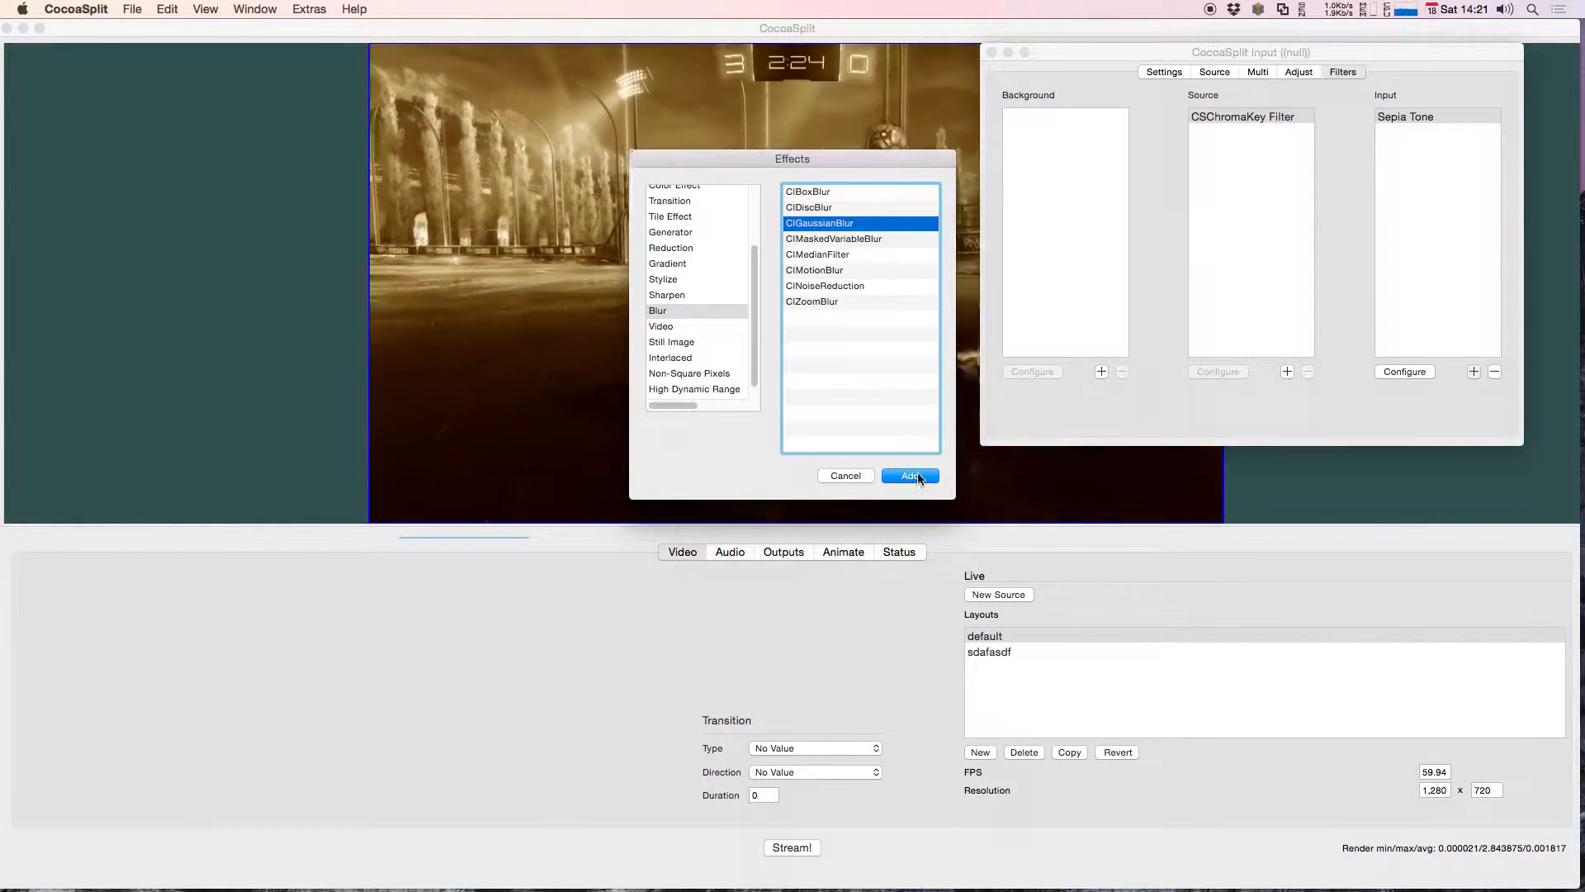
pyautogui.click(908, 476)
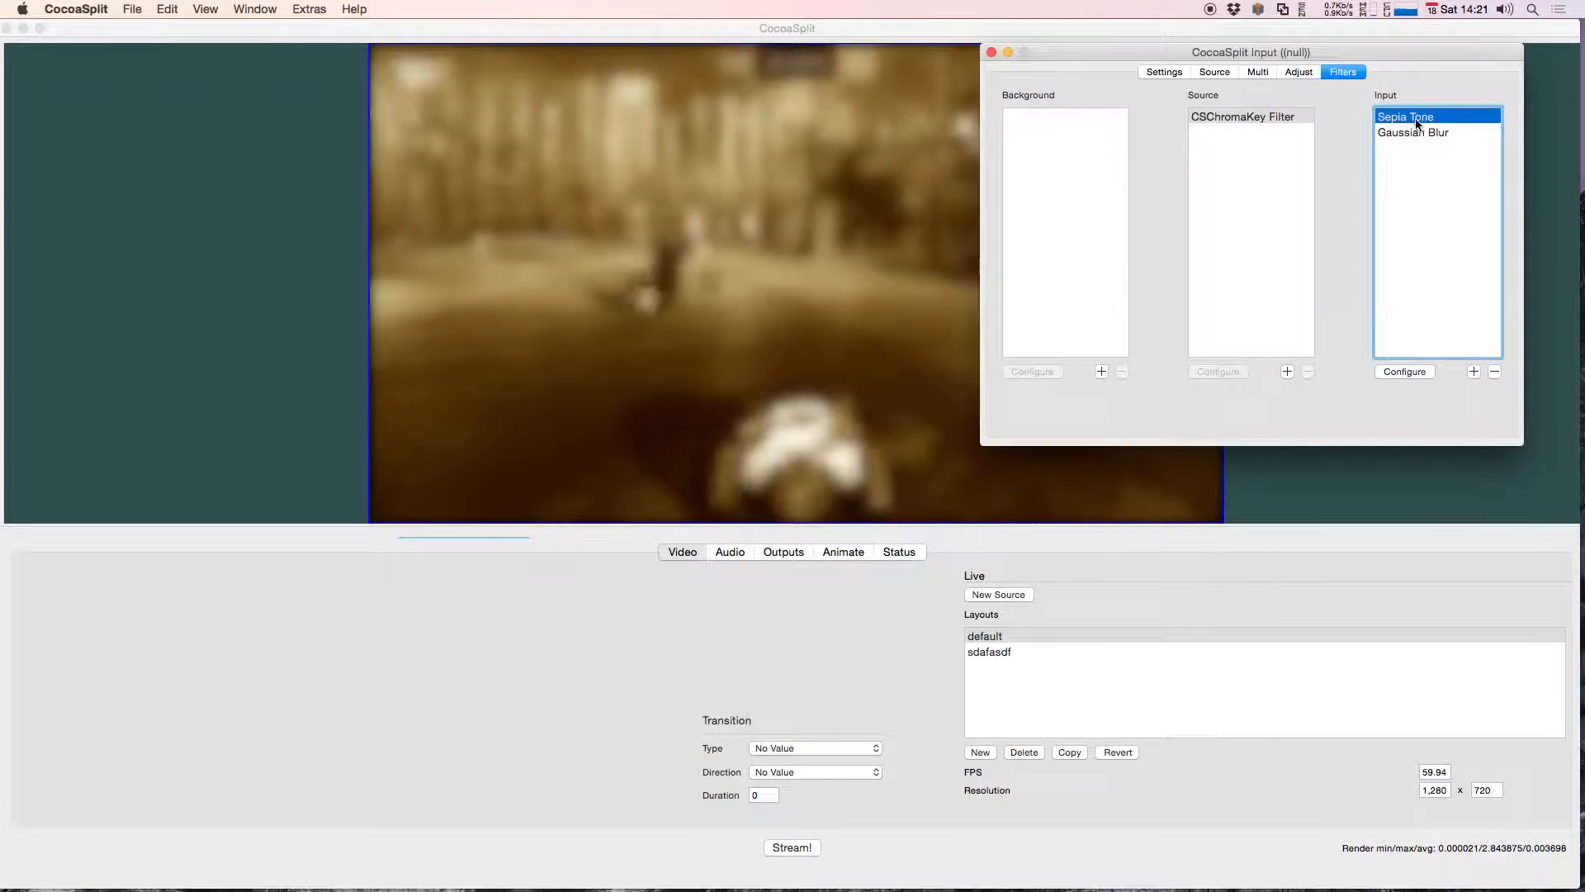
# Step: Set the Sepia Tone filter's intensity to about 0.96 and close its configuration
pyautogui.click(1406, 371)
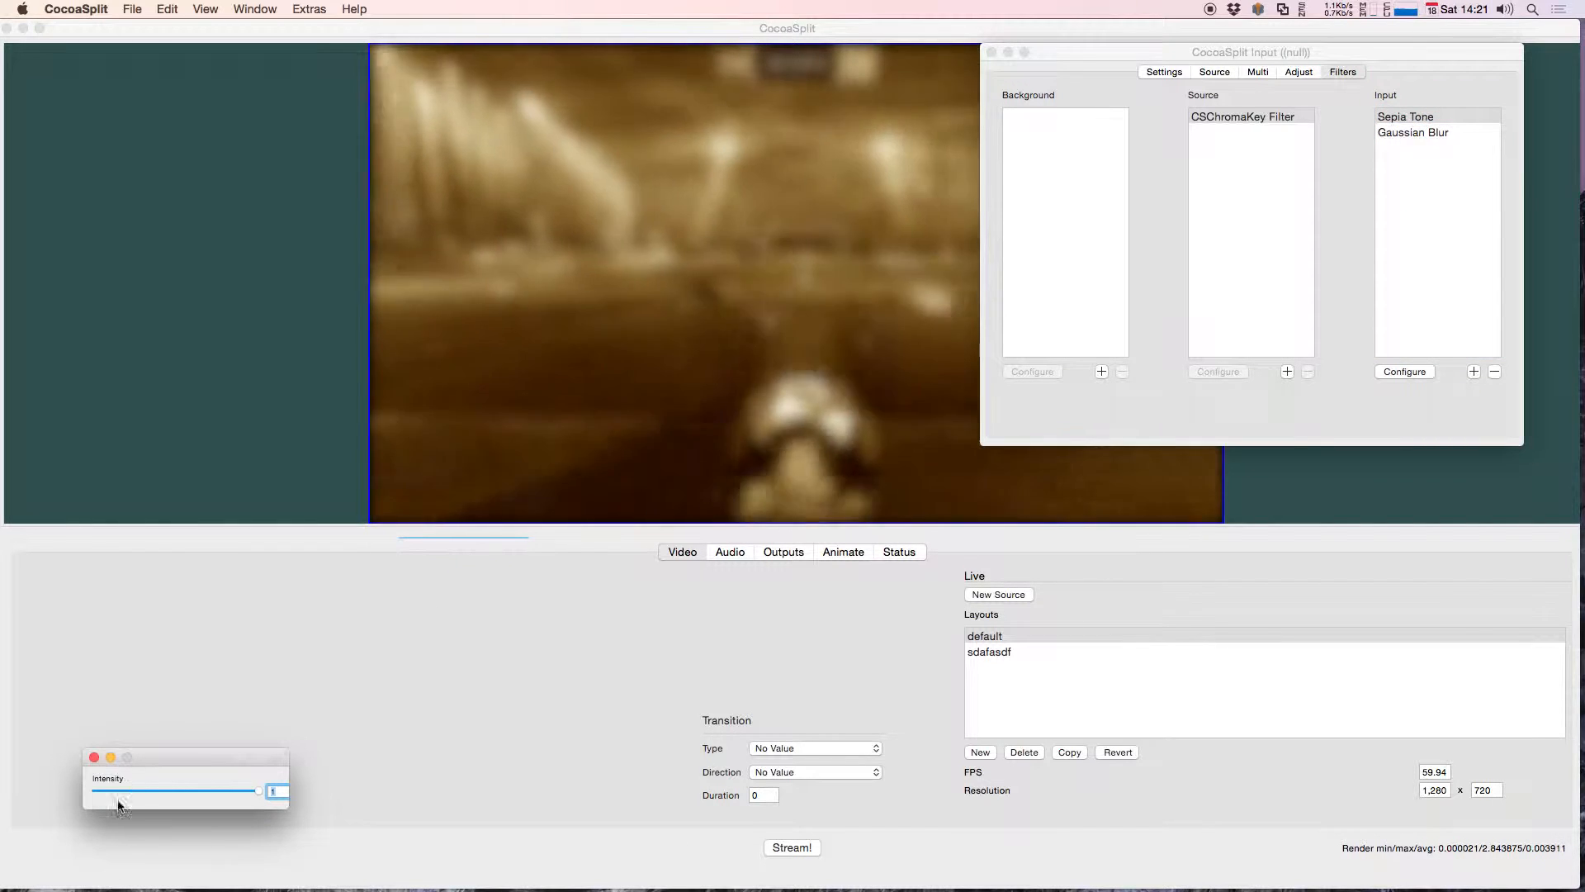
pyautogui.moveTo(919, 264); pyautogui.dragTo(806, 261)
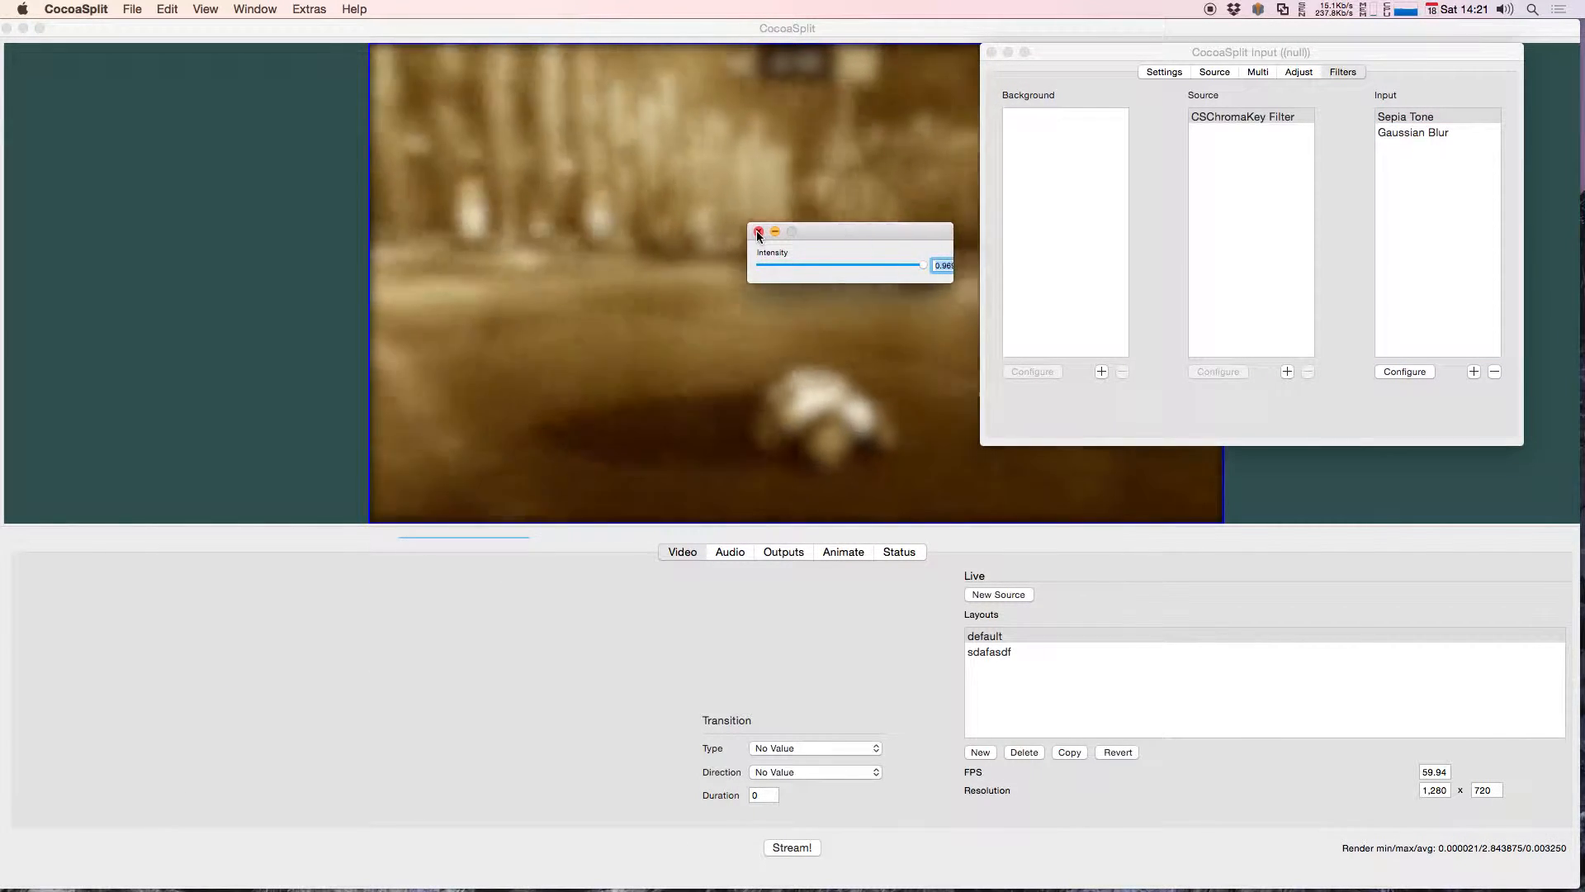
pyautogui.click(758, 231)
# Step: Increase the Gaussian Blur filter's radius until the picture is heavily blurred and close its configuration
pyautogui.click(1414, 132)
pyautogui.click(1424, 370)
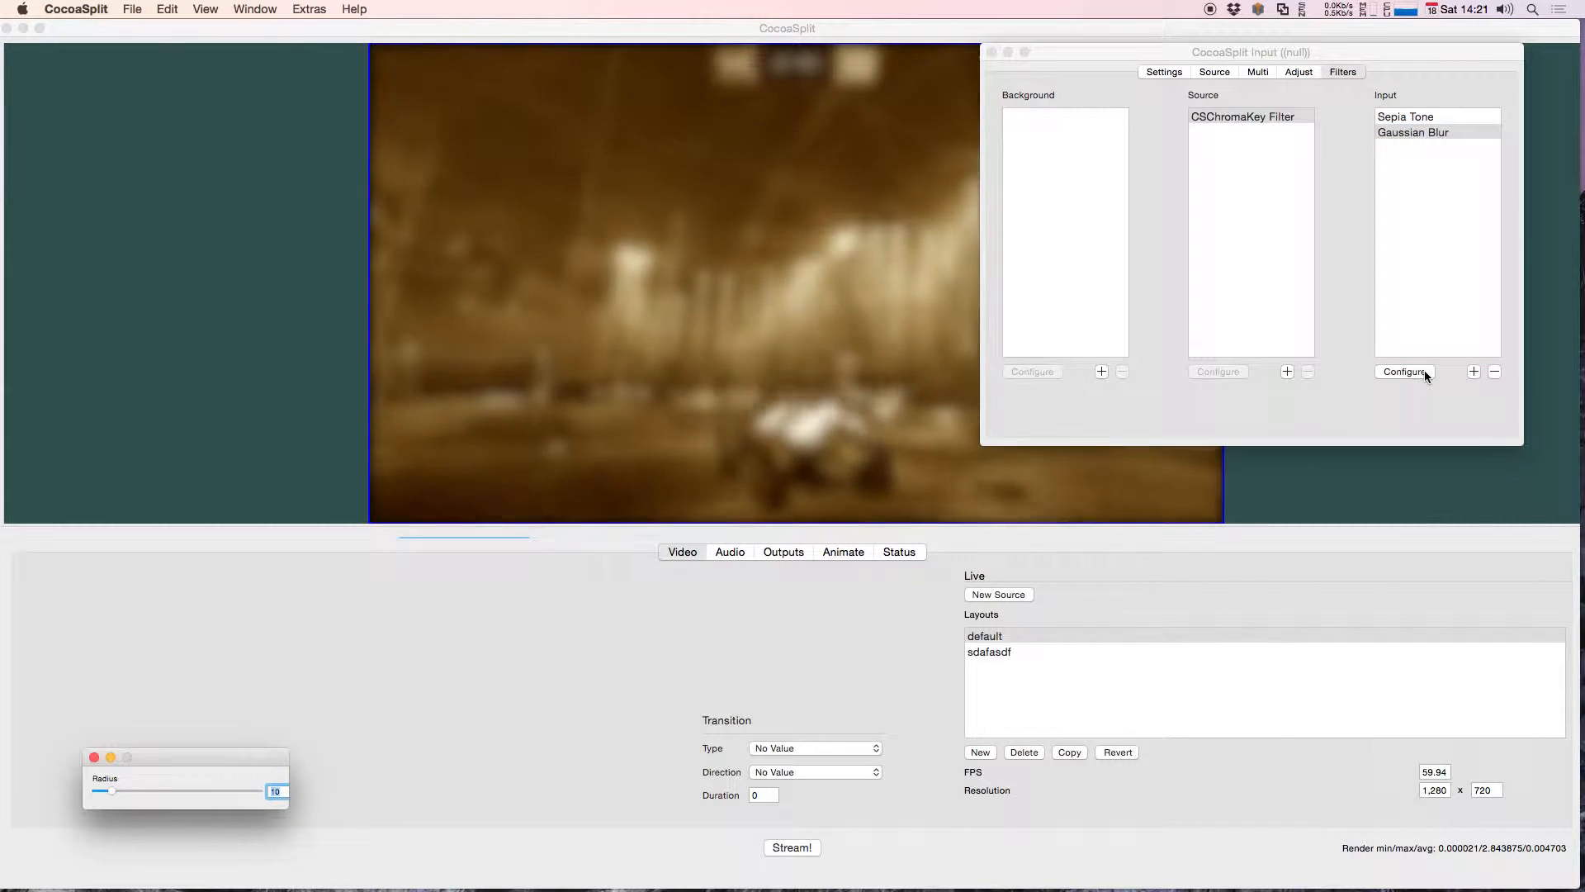
pyautogui.moveTo(244, 757); pyautogui.dragTo(1121, 298)
pyautogui.moveTo(987, 332); pyautogui.dragTo(1086, 330)
pyautogui.click(972, 299)
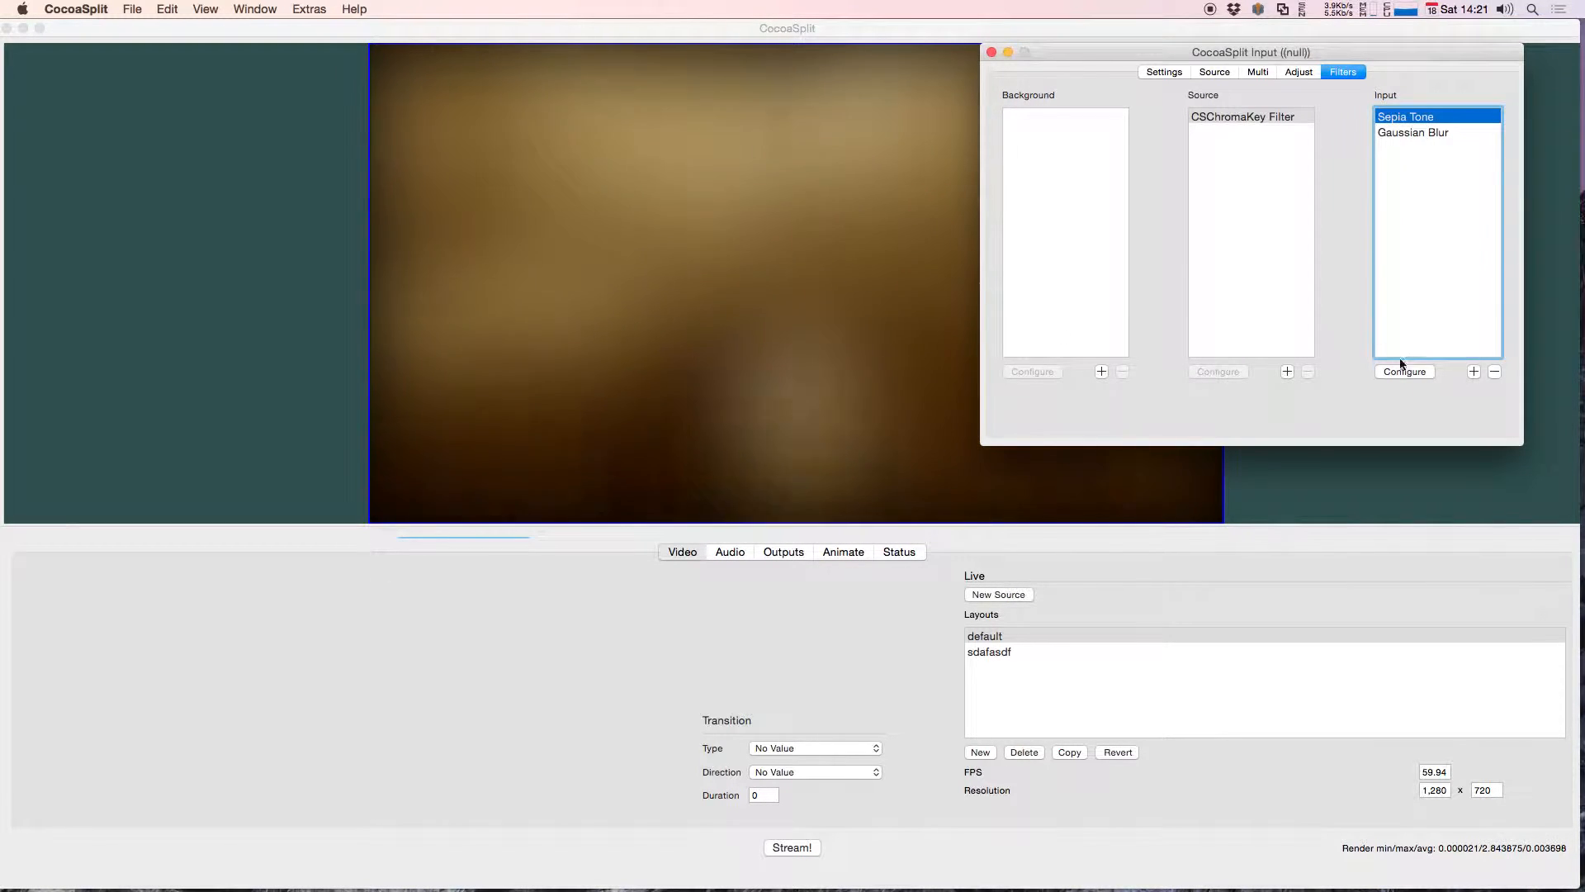
# Step: Remove the Gaussian Blur and Sepia Tone filters from the Input filters
pyautogui.click(1399, 132)
pyautogui.click(1495, 371)
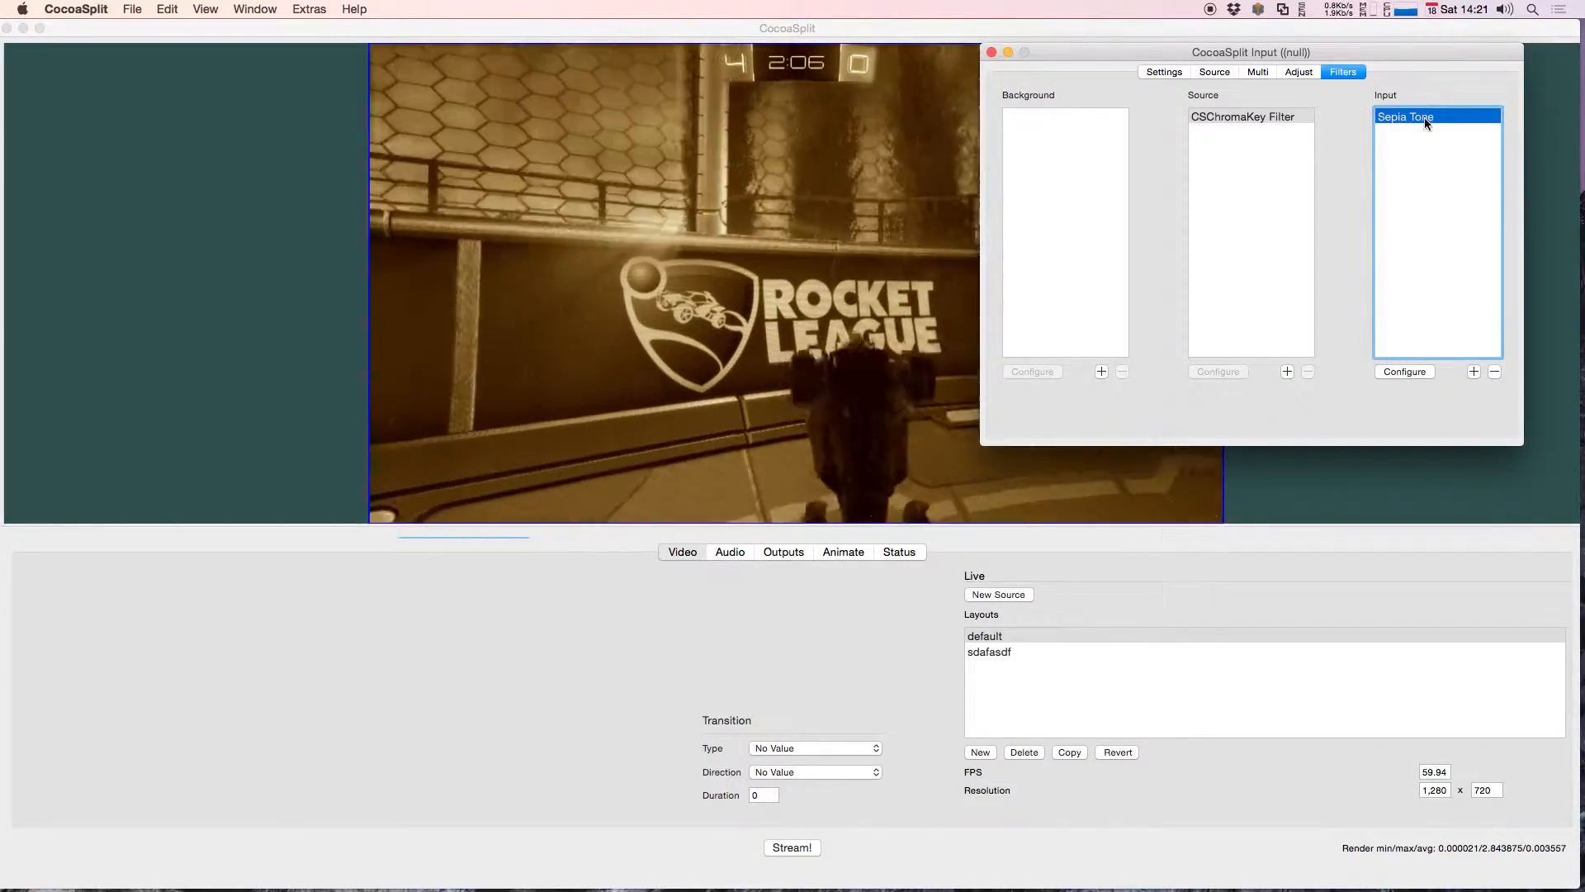
pyautogui.click(1494, 371)
pyautogui.moveTo(1337, 52); pyautogui.dragTo(1395, 158)
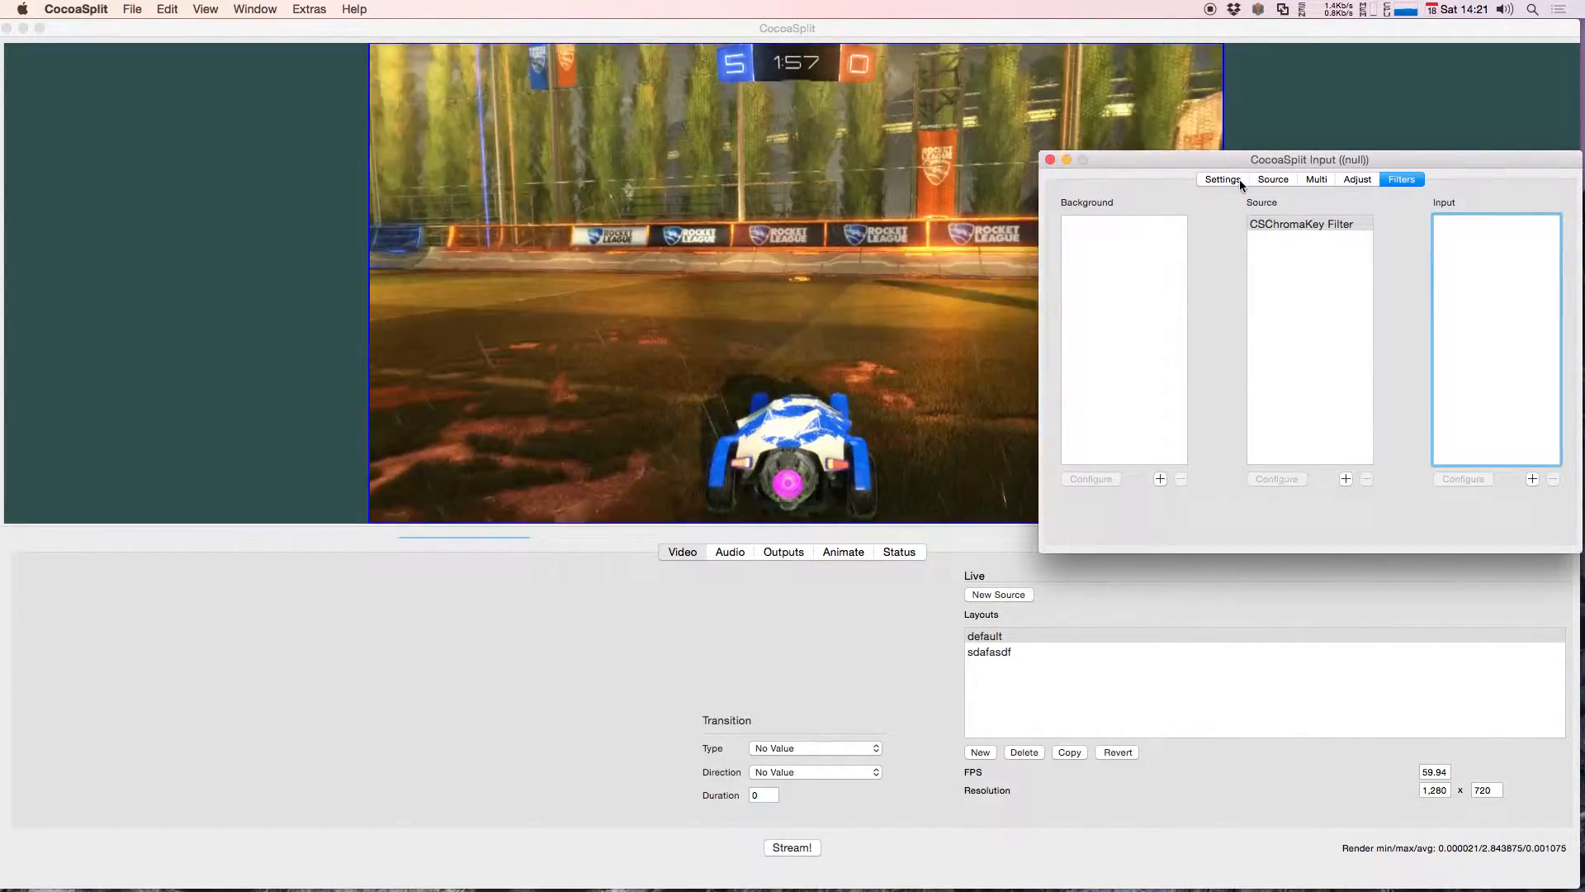
# Step: Check the game capture's source type, input and resolution settings and return to its filters
pyautogui.click(1283, 179)
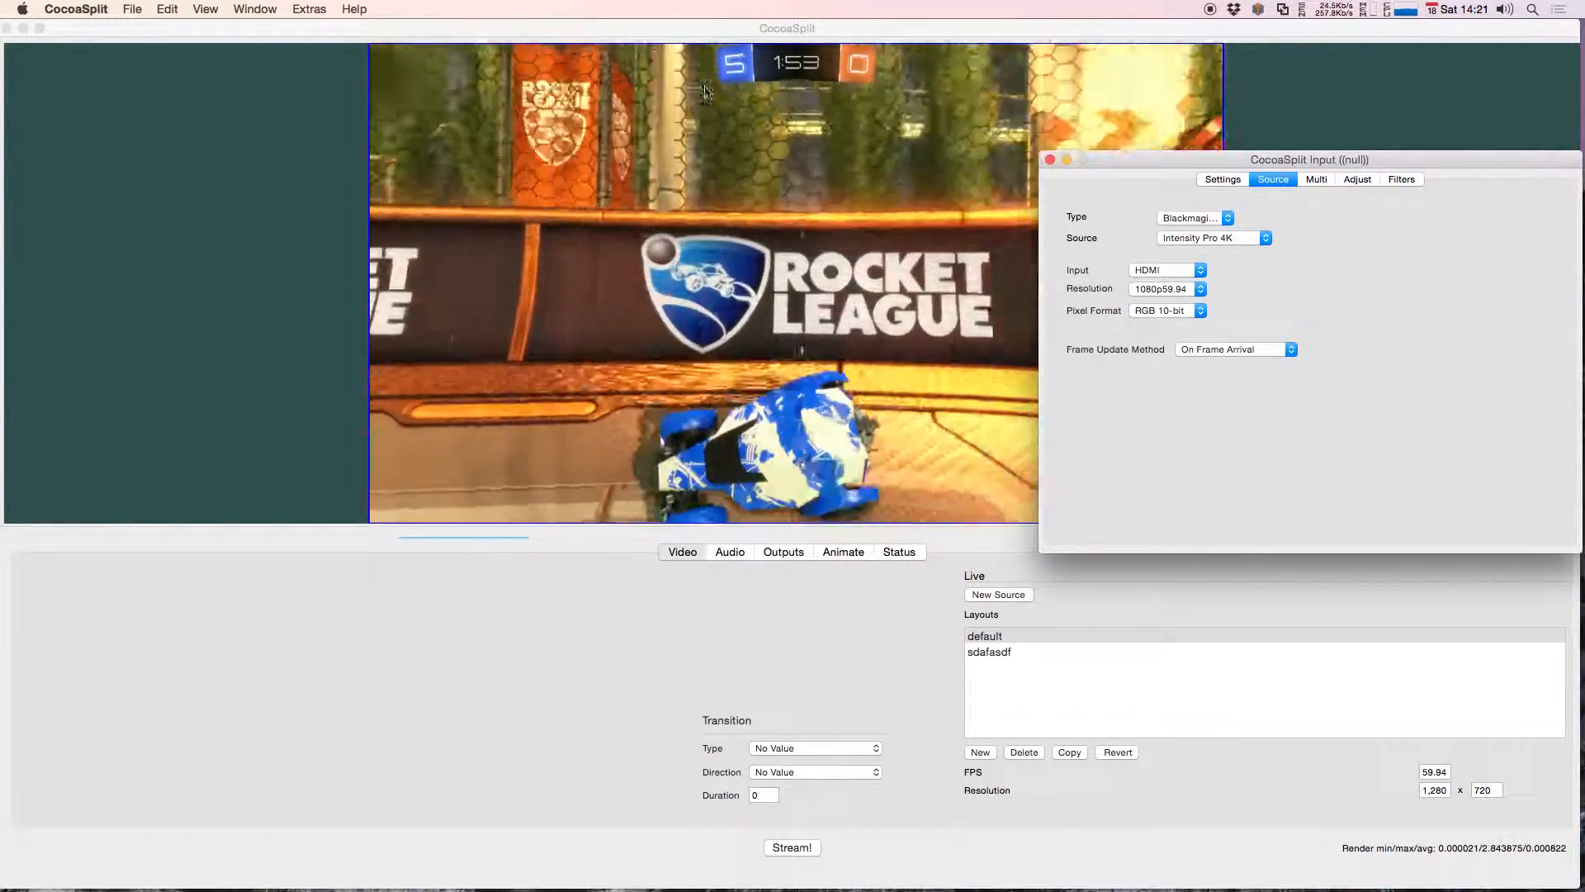
pyautogui.click(1401, 179)
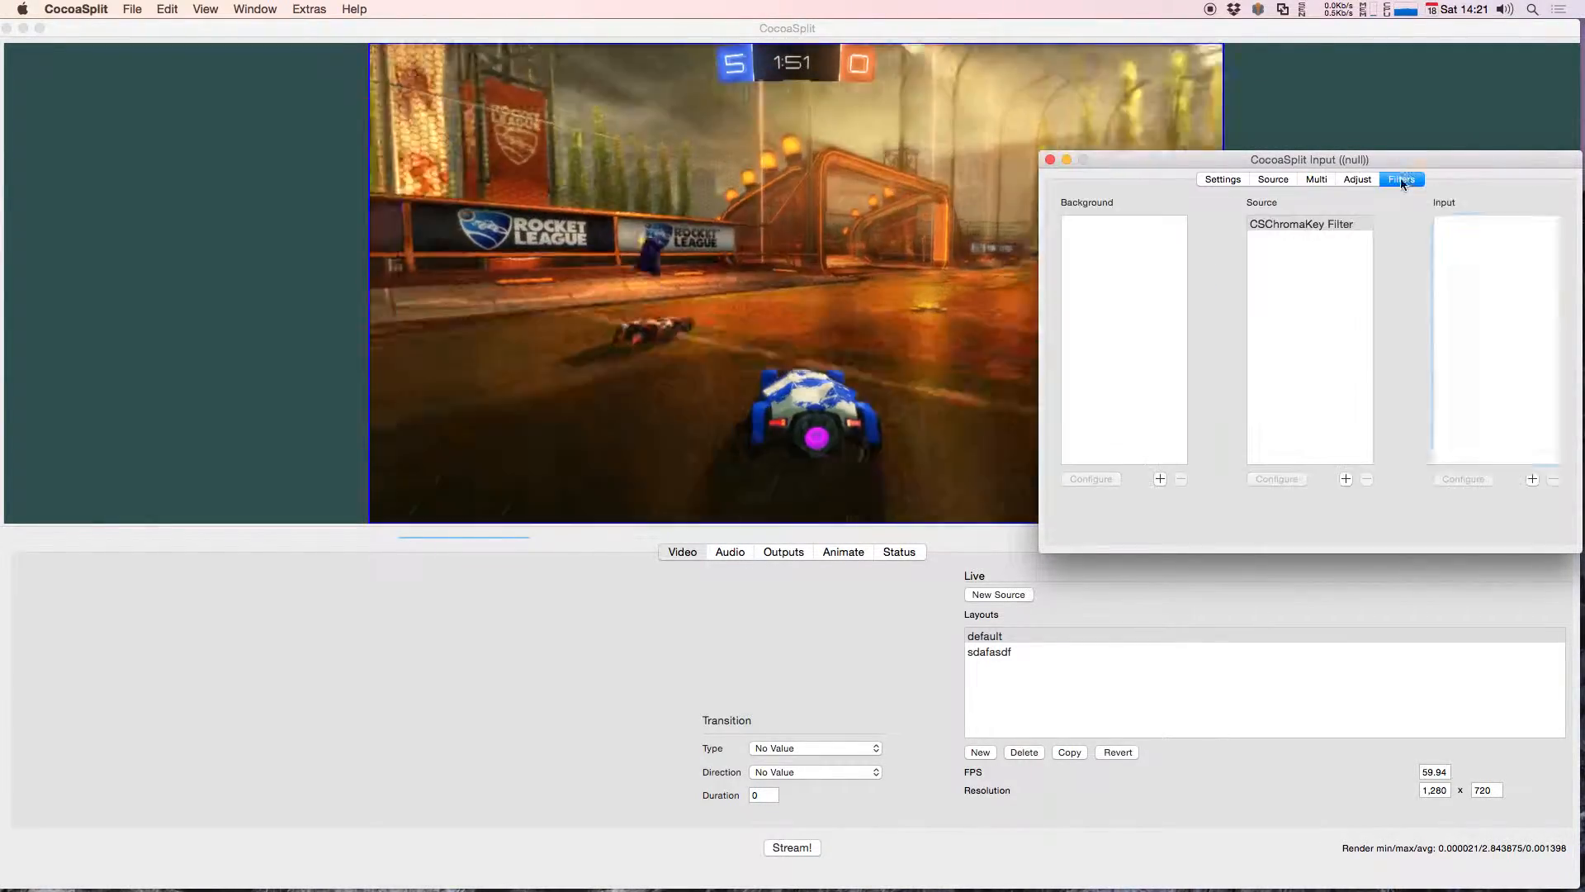
pyautogui.click(1528, 229)
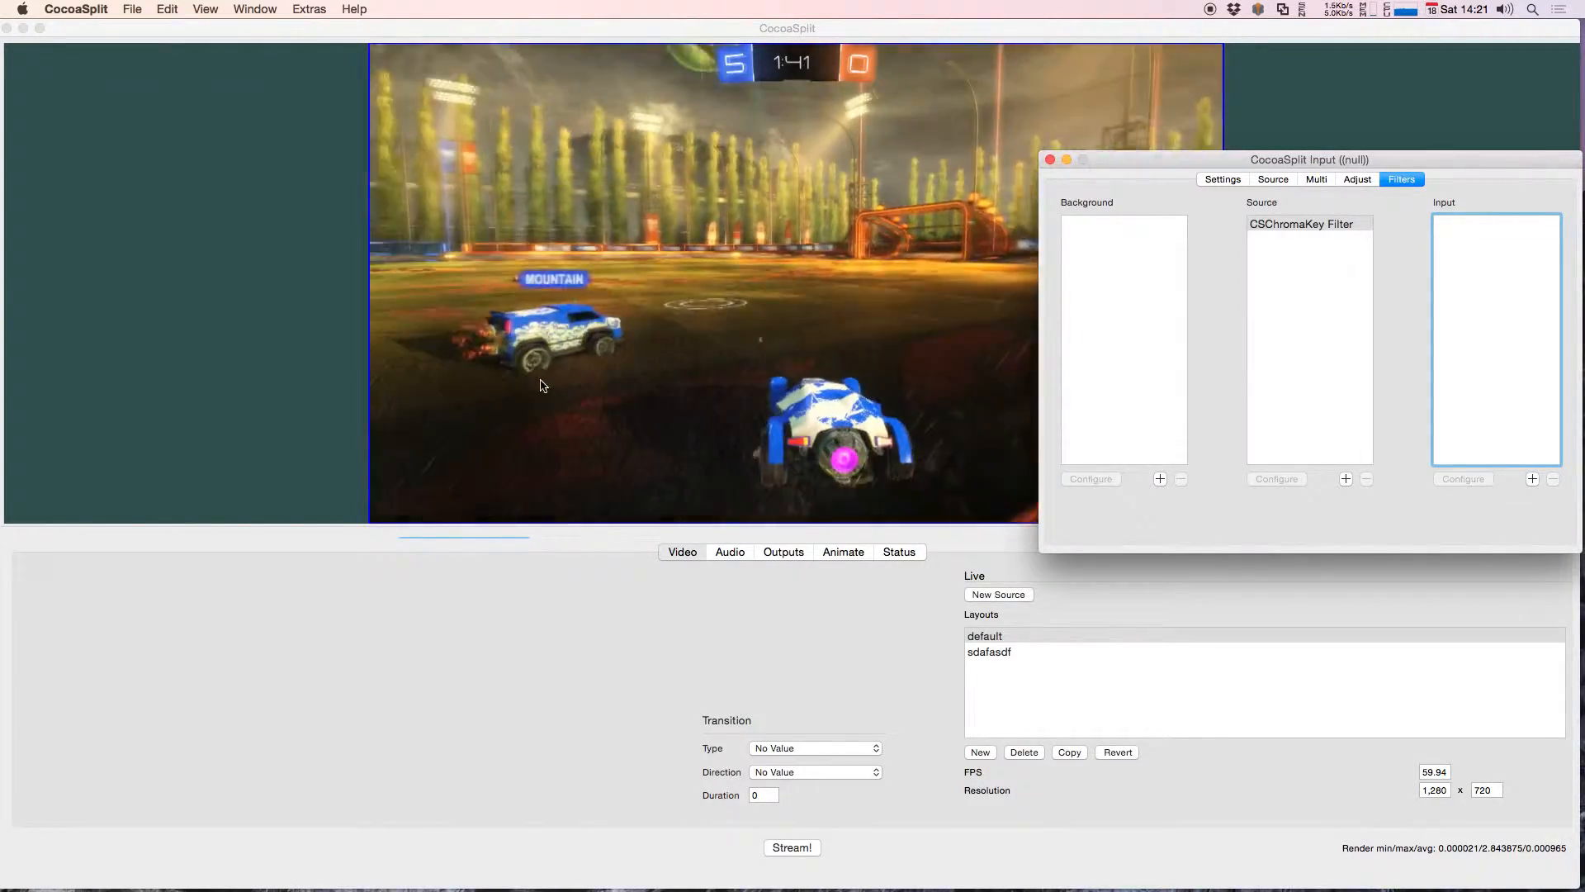
# Step: Activate the hidden rock-flag-eagle.jpg source through its settings so it shows over the game capture
pyautogui.rightClick(498, 339)
pyautogui.rightClick(226, 286)
pyautogui.moveTo(396, 312)
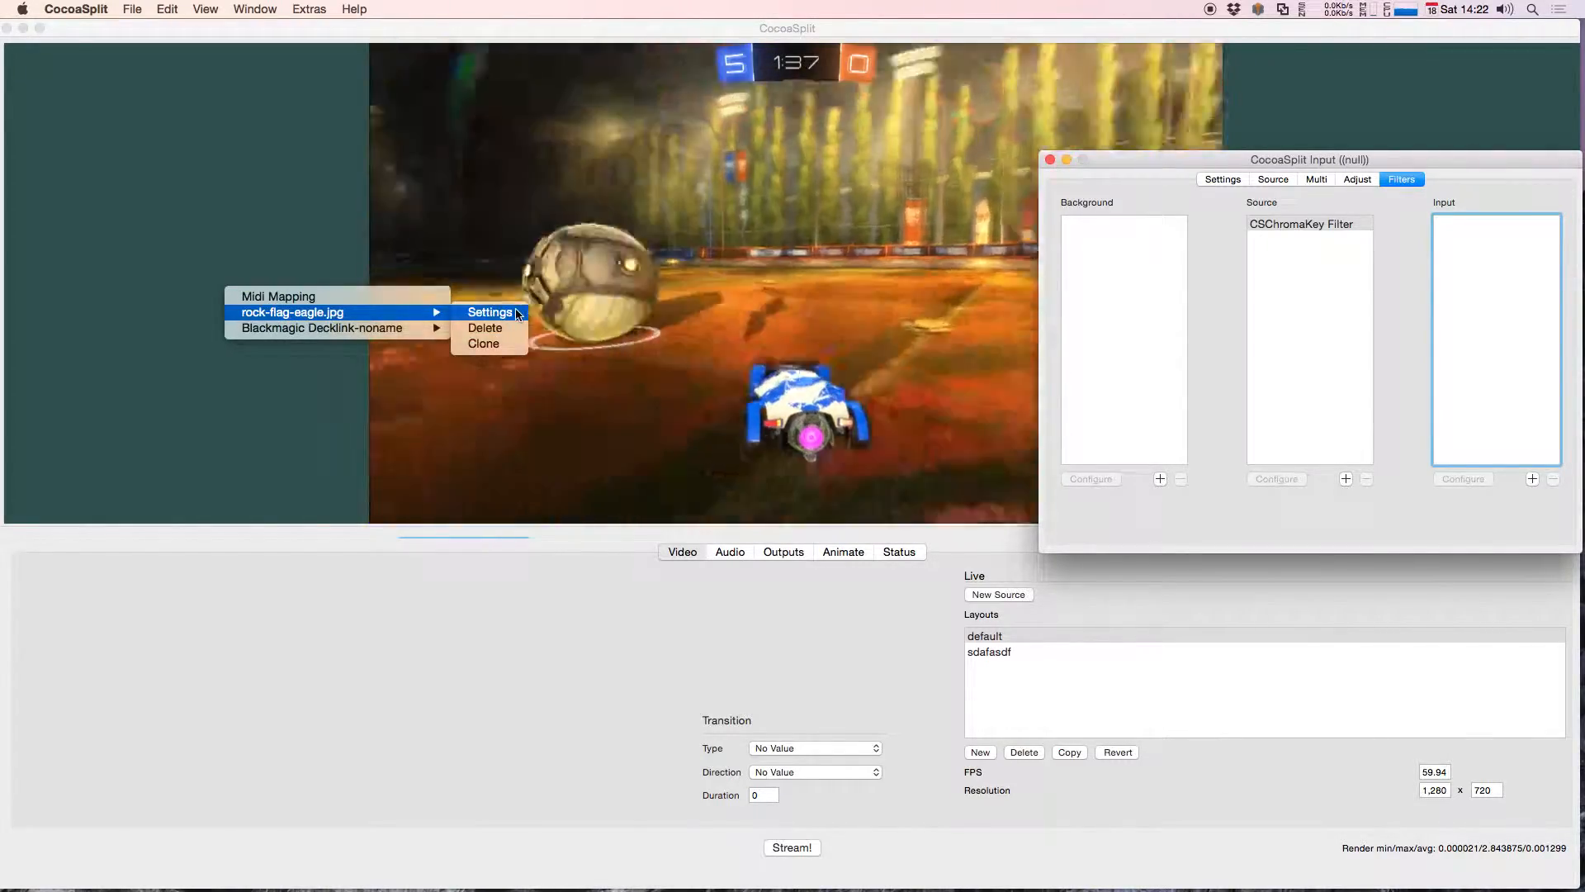
pyautogui.click(491, 312)
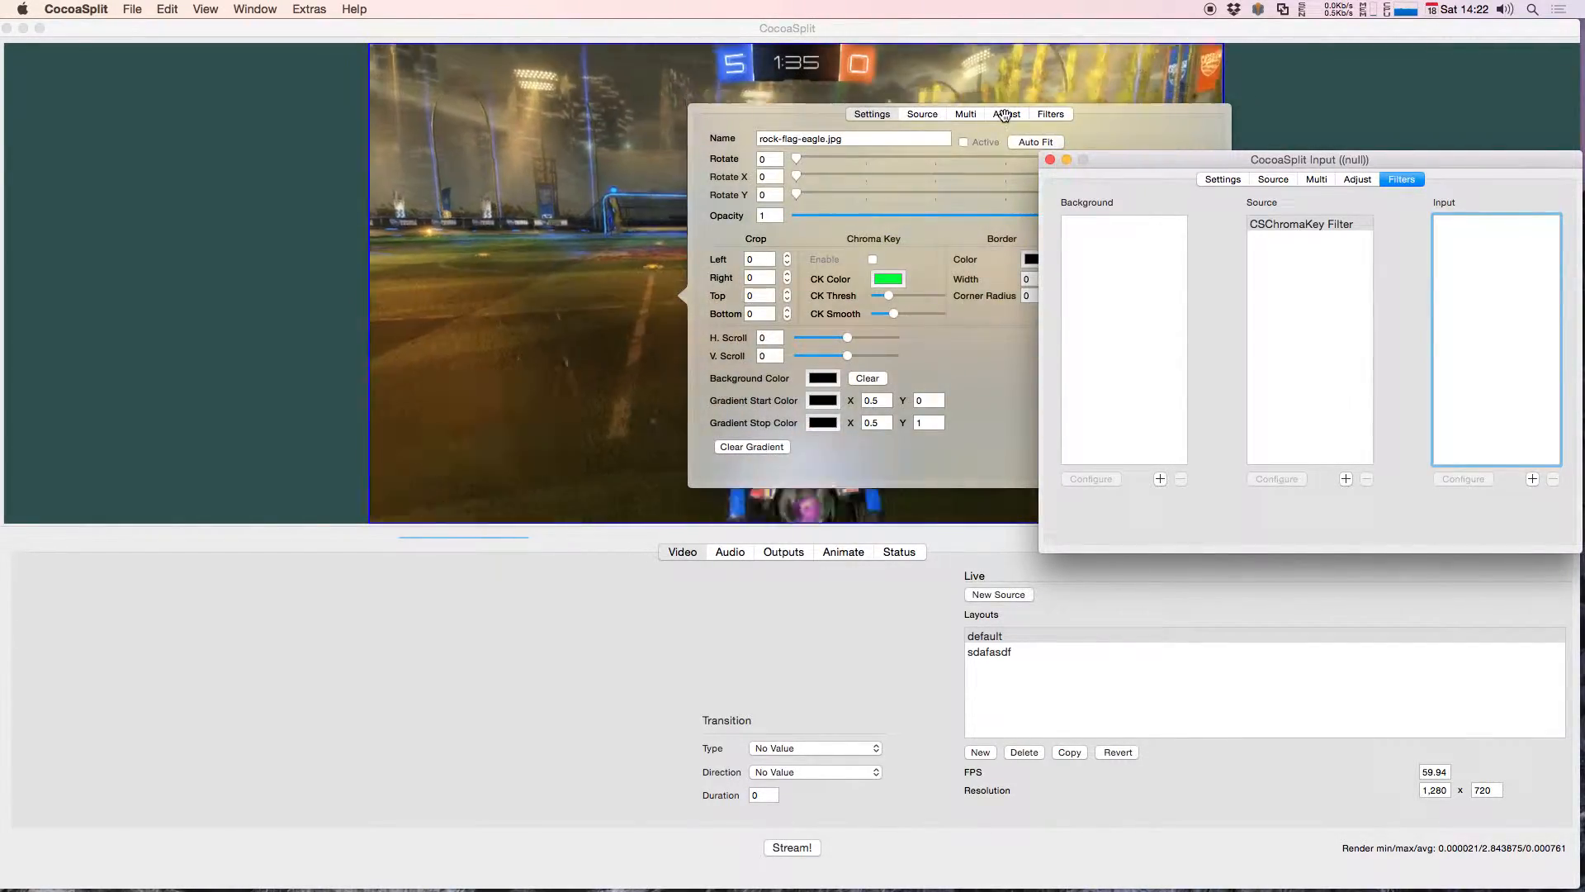
pyautogui.click(969, 144)
pyautogui.click(509, 245)
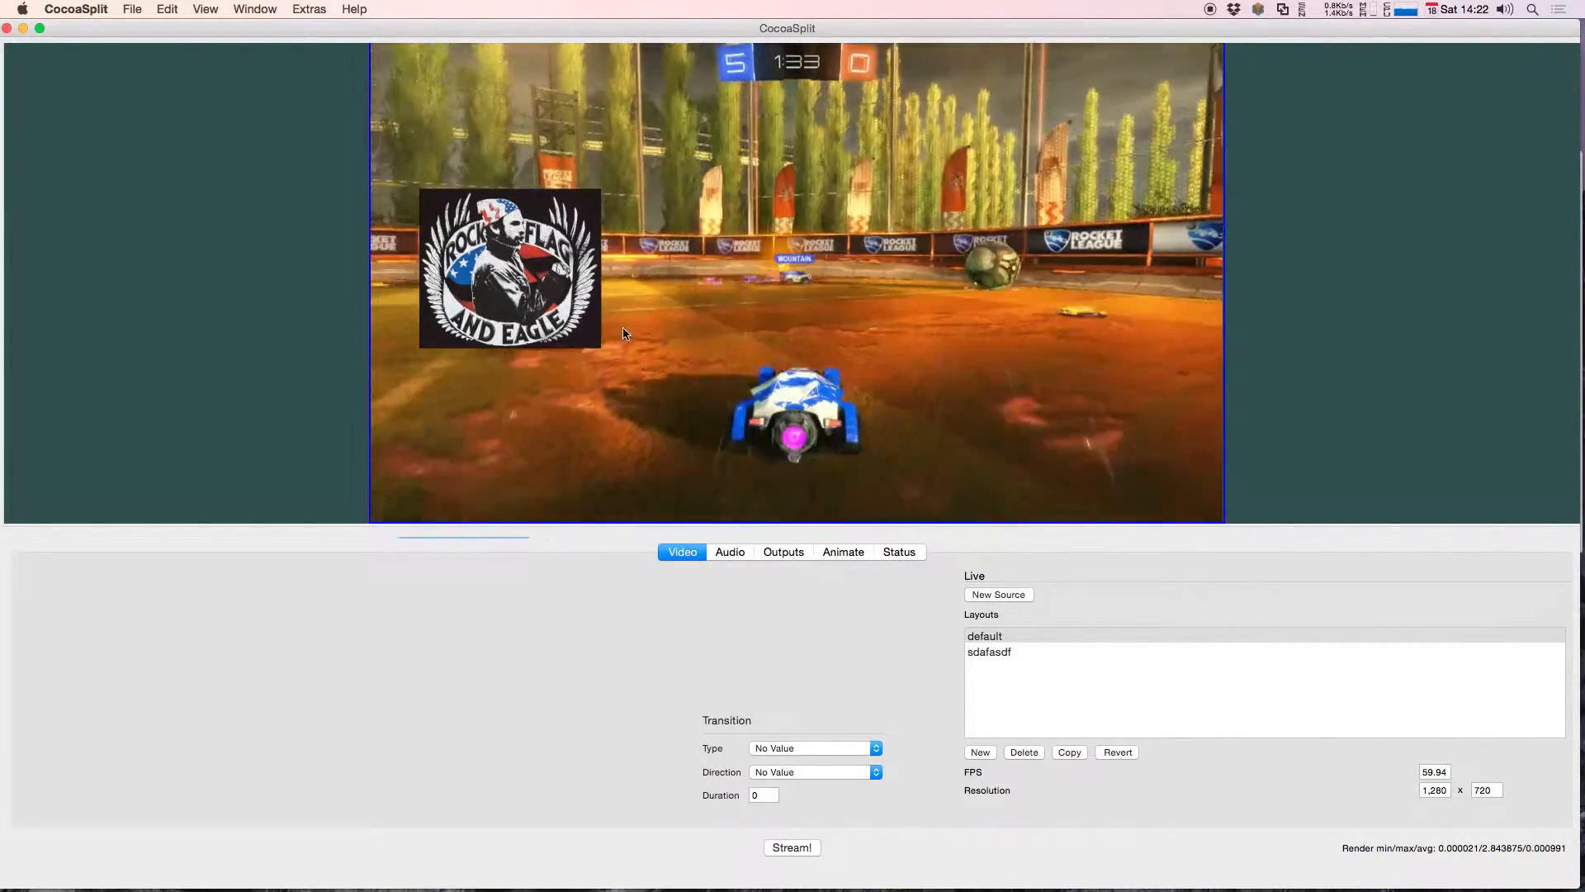
# Step: Reposition the rock-flag-eagle image over the game capture and detach it from its parent
pyautogui.moveTo(509, 245); pyautogui.dragTo(602, 289)
pyautogui.rightClick(633, 292)
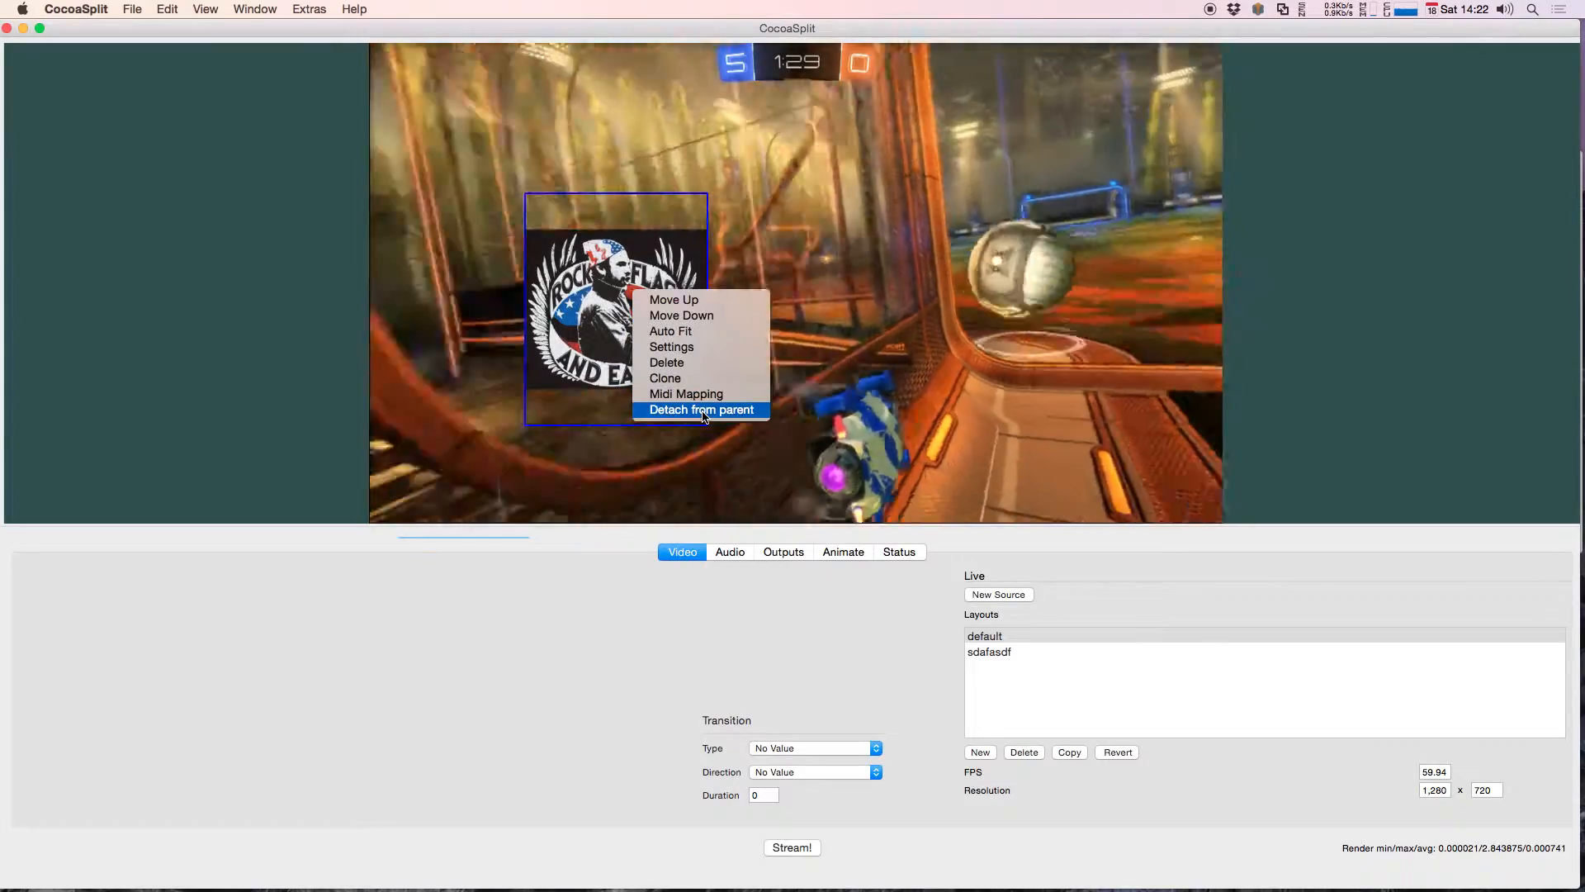
pyautogui.moveTo(892, 207); pyautogui.dragTo(511, 267)
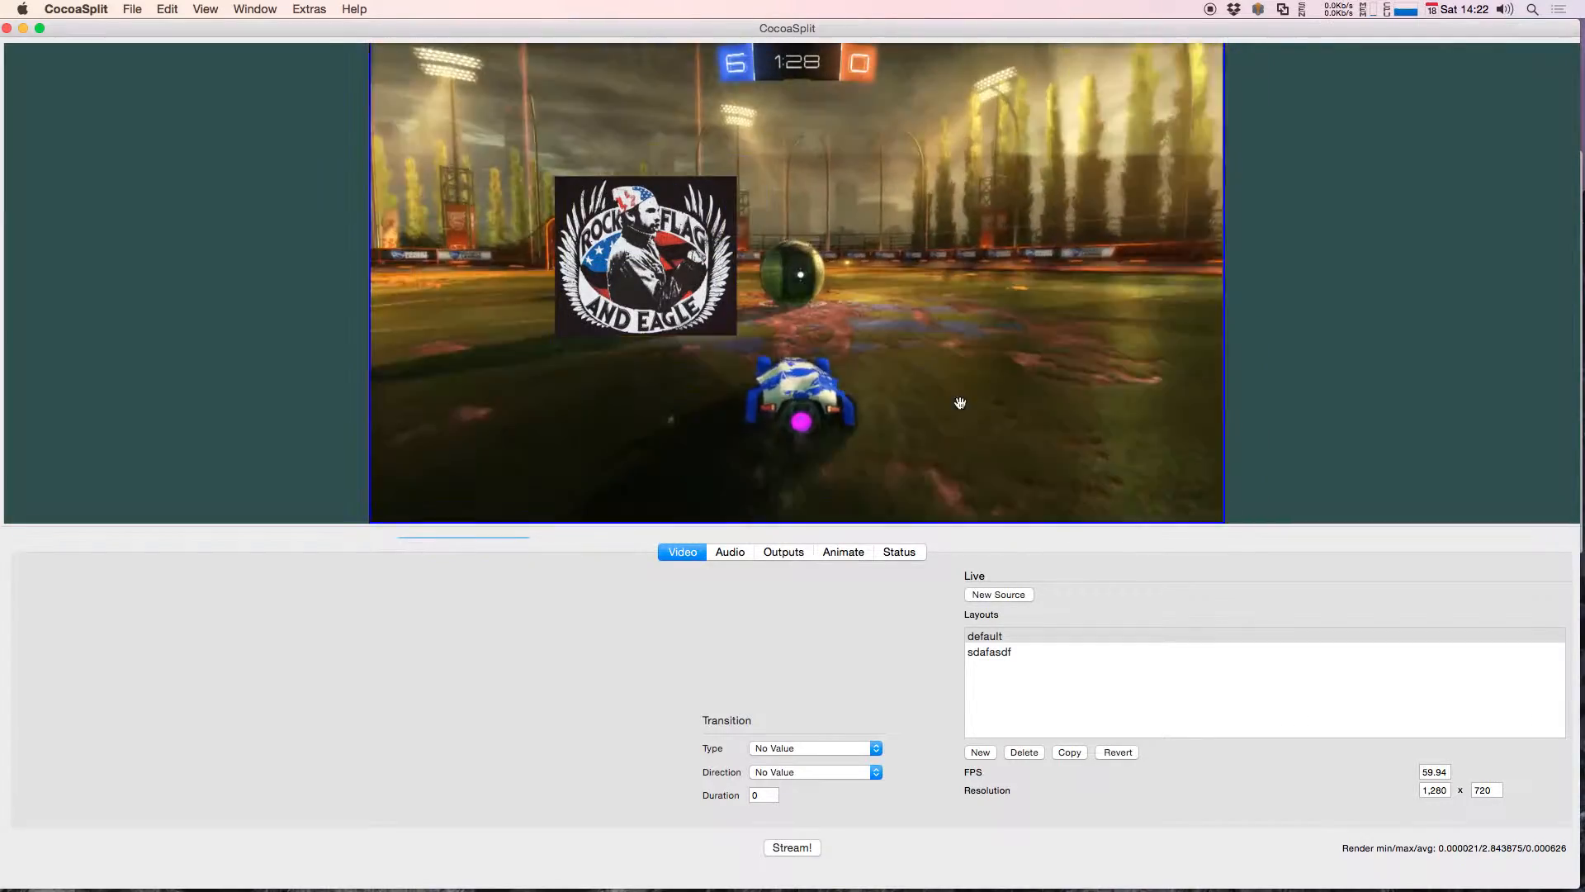
# Step: Move the rock-flag-eagle image toward the left side of the game capture and open the game capture's filters
pyautogui.moveTo(613, 312); pyautogui.dragTo(504, 329)
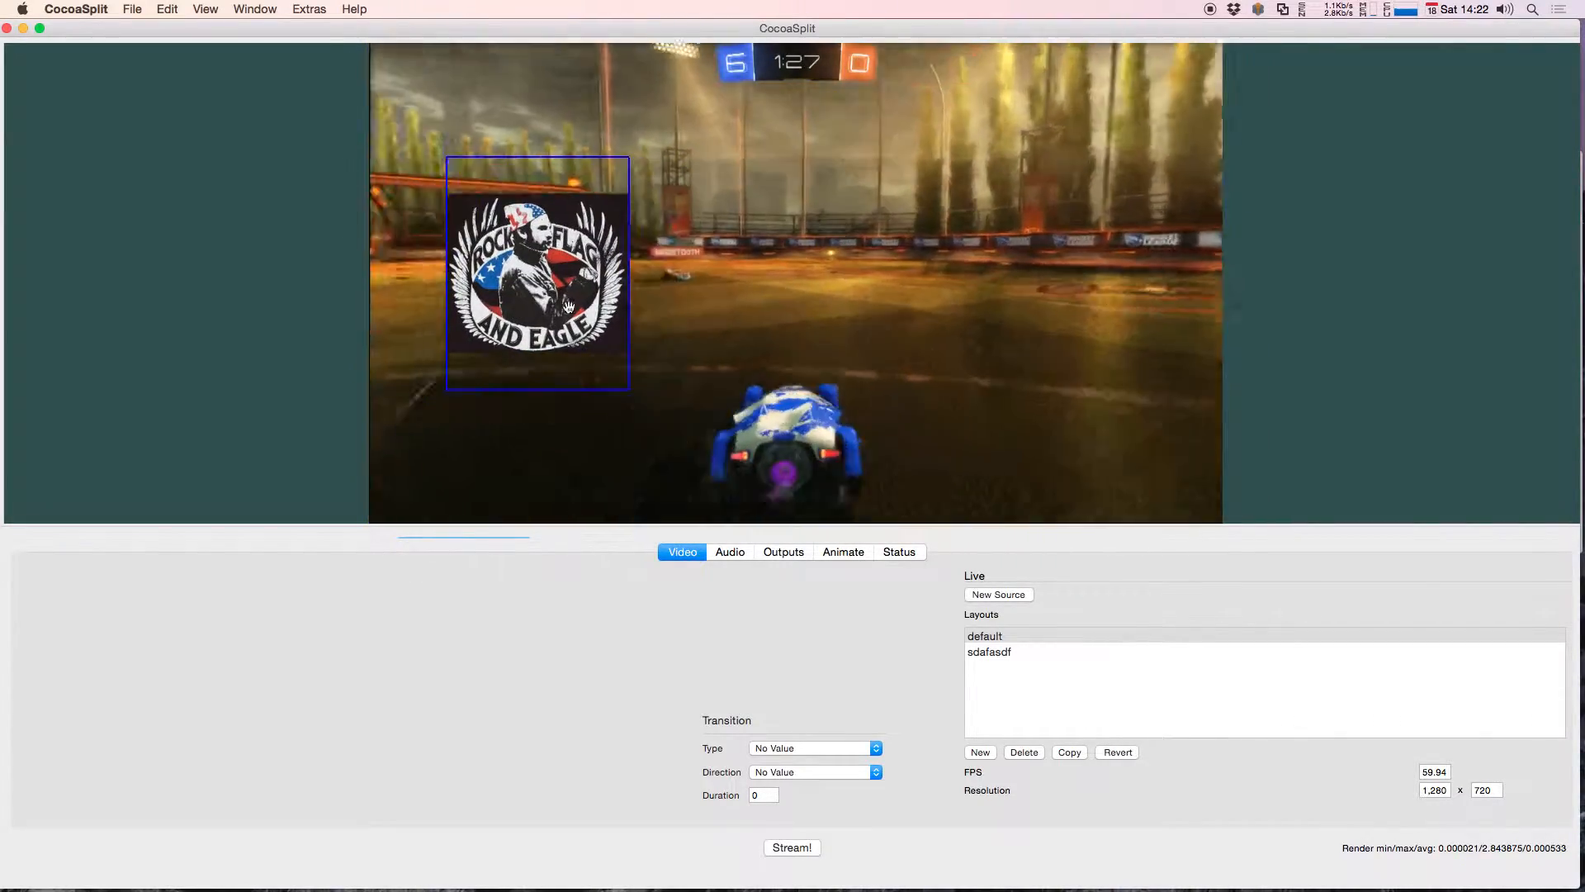
pyautogui.rightClick(925, 302)
pyautogui.click(951, 358)
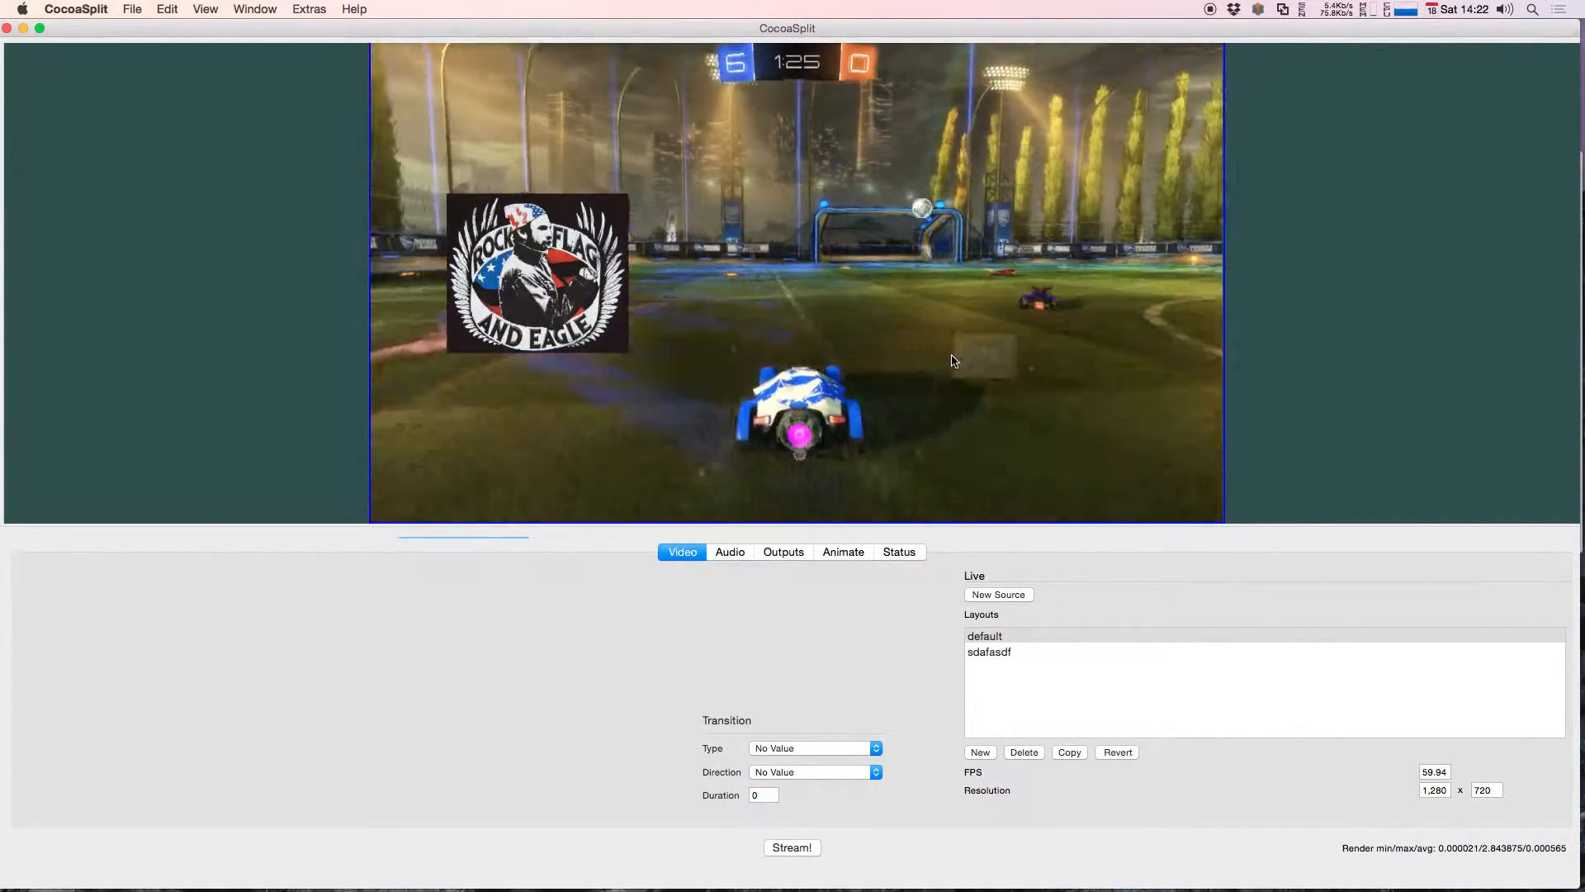
pyautogui.moveTo(960, 356); pyautogui.dragTo(1001, 343)
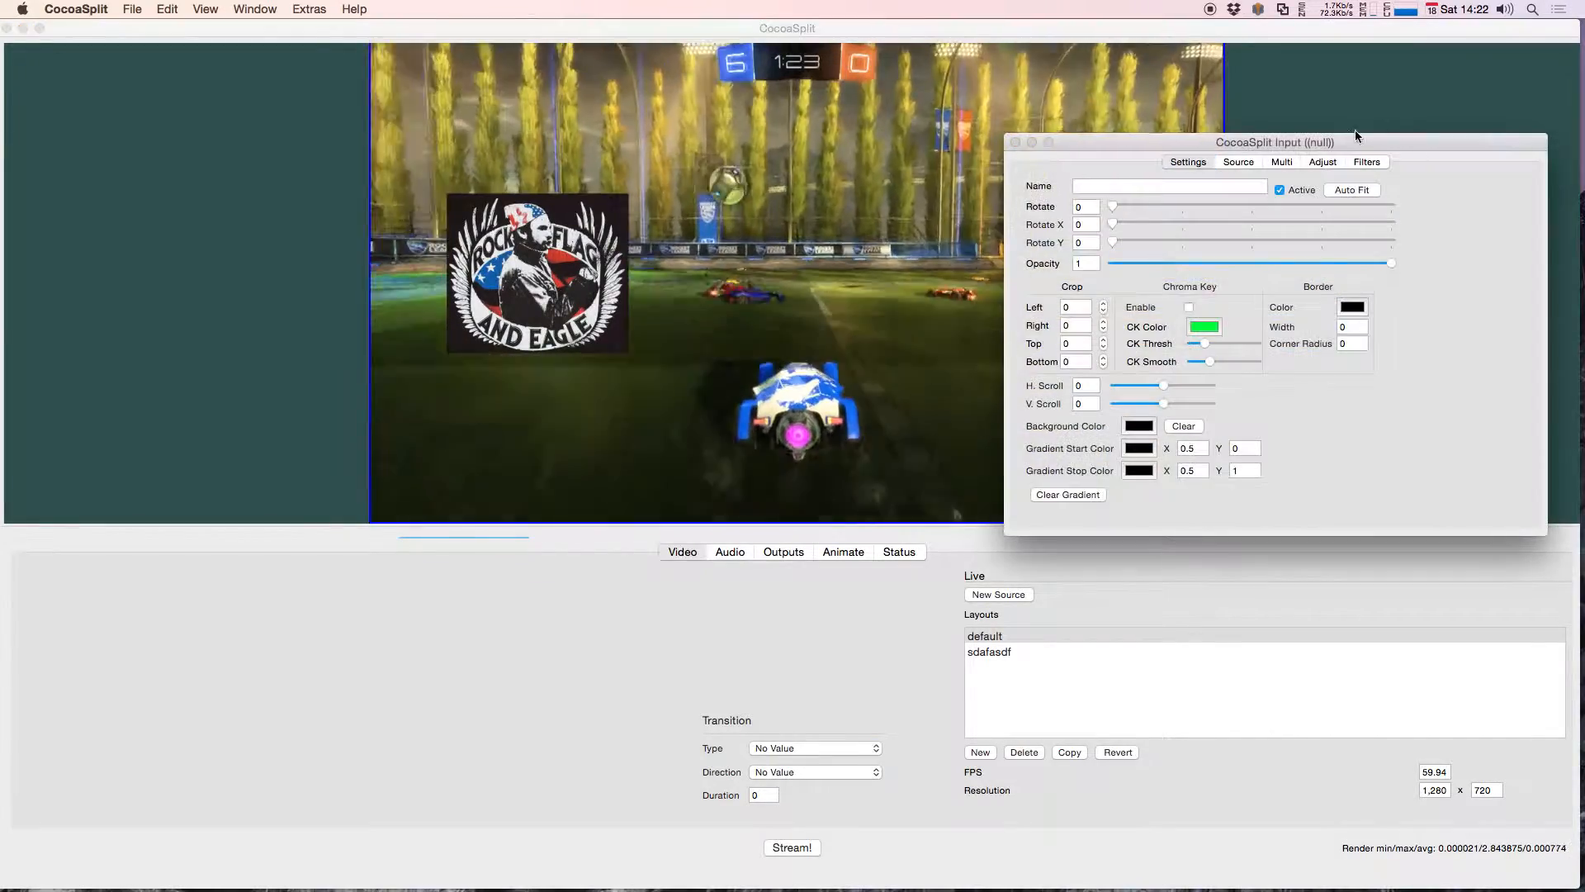
pyautogui.click(1356, 163)
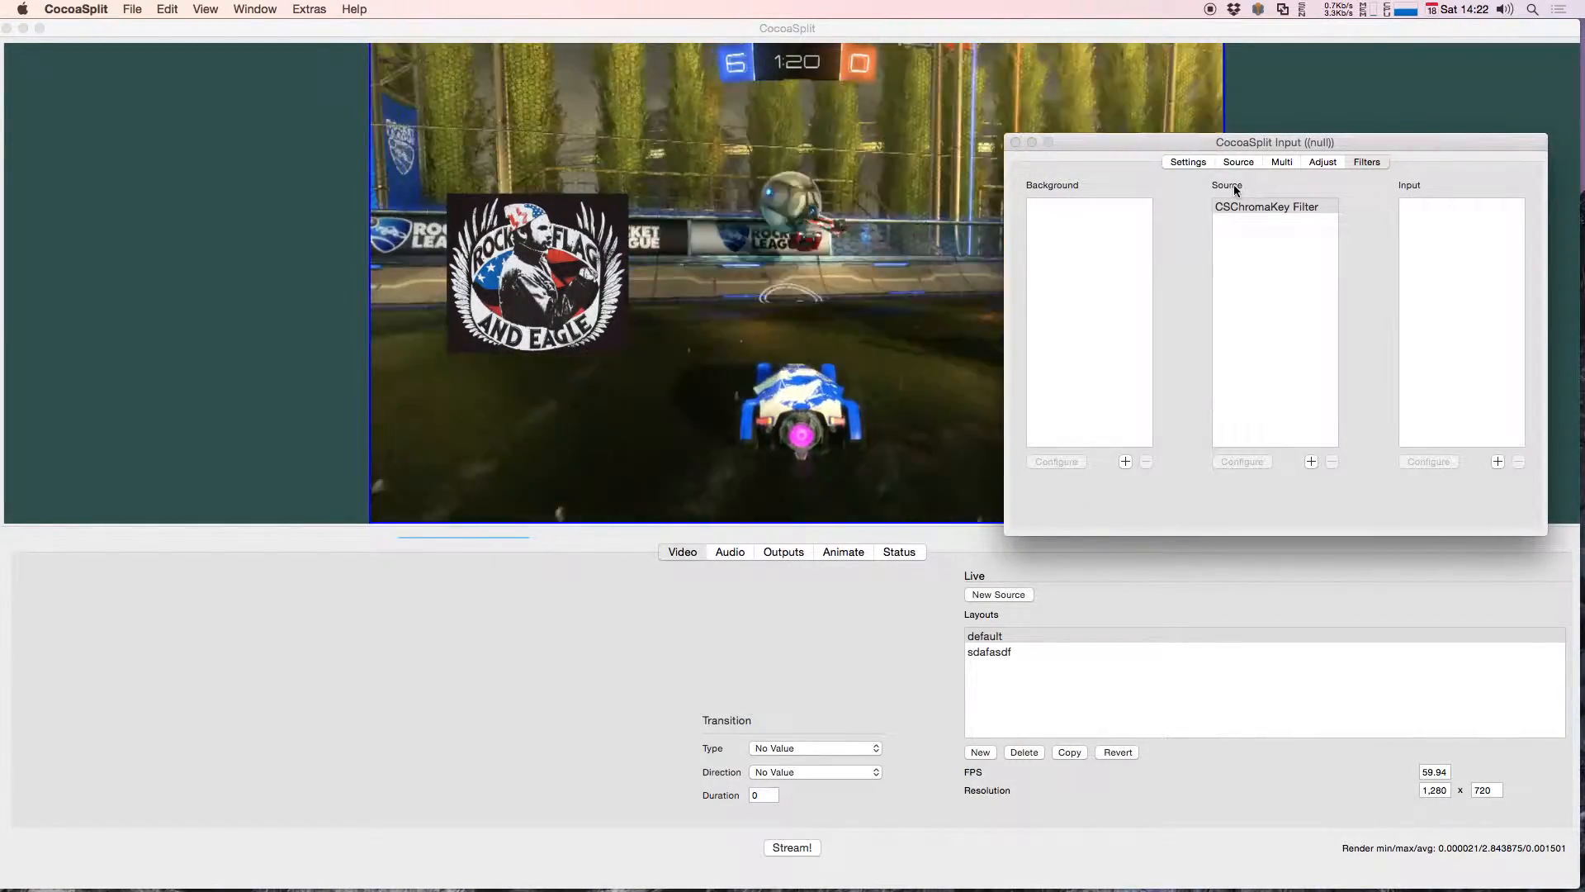
# Step: Add the CIColorInvert color effect to the game capture's Source filters
pyautogui.click(1311, 462)
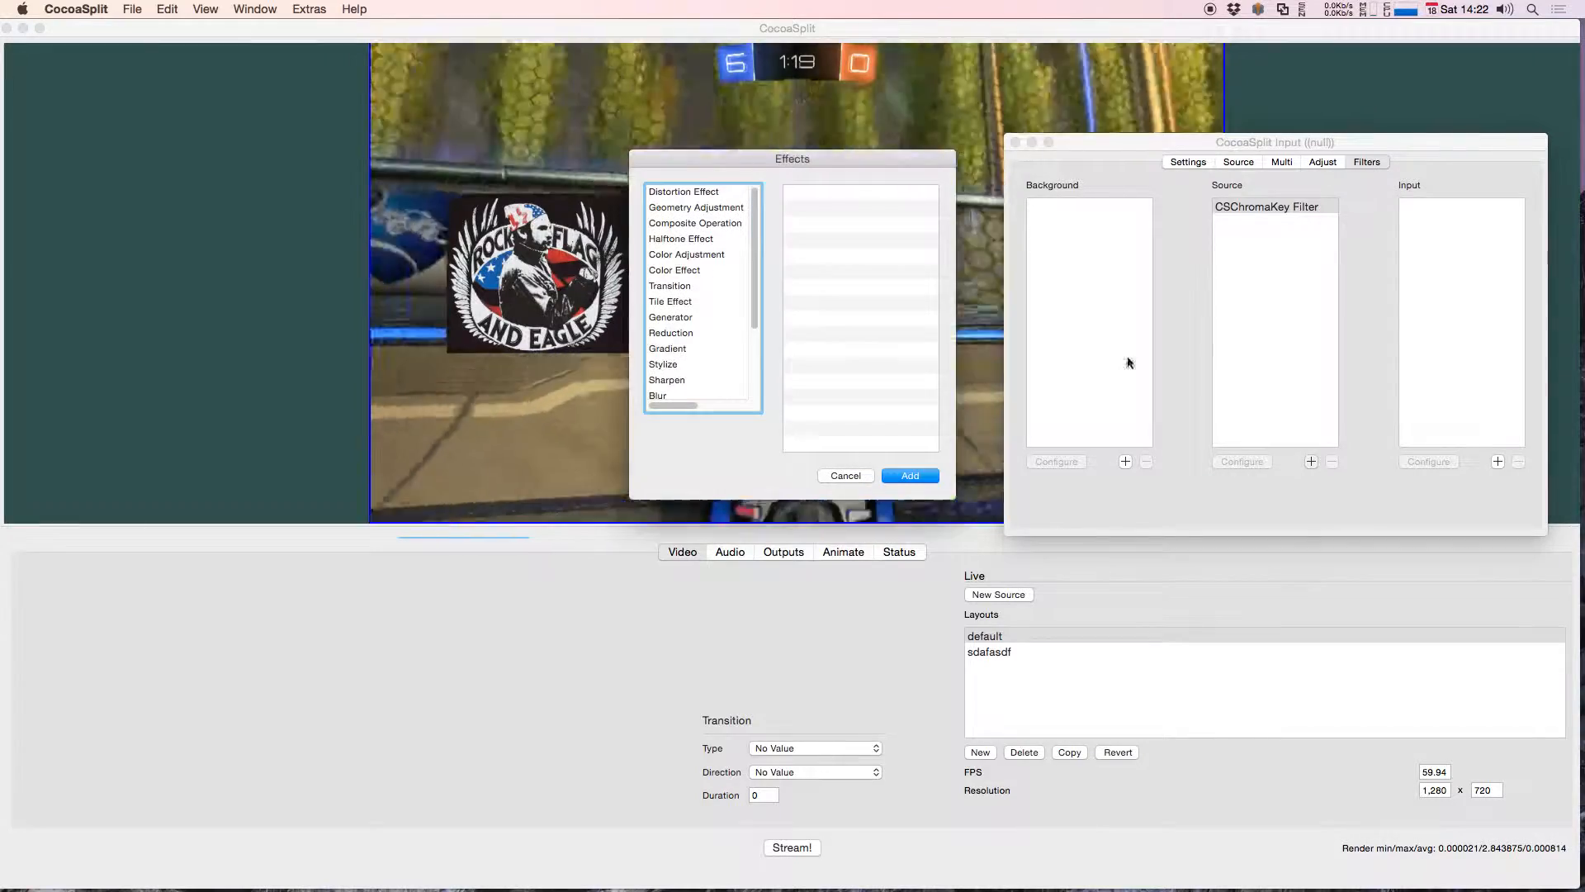
pyautogui.moveTo(740, 164); pyautogui.dragTo(1065, 159)
pyautogui.click(1018, 251)
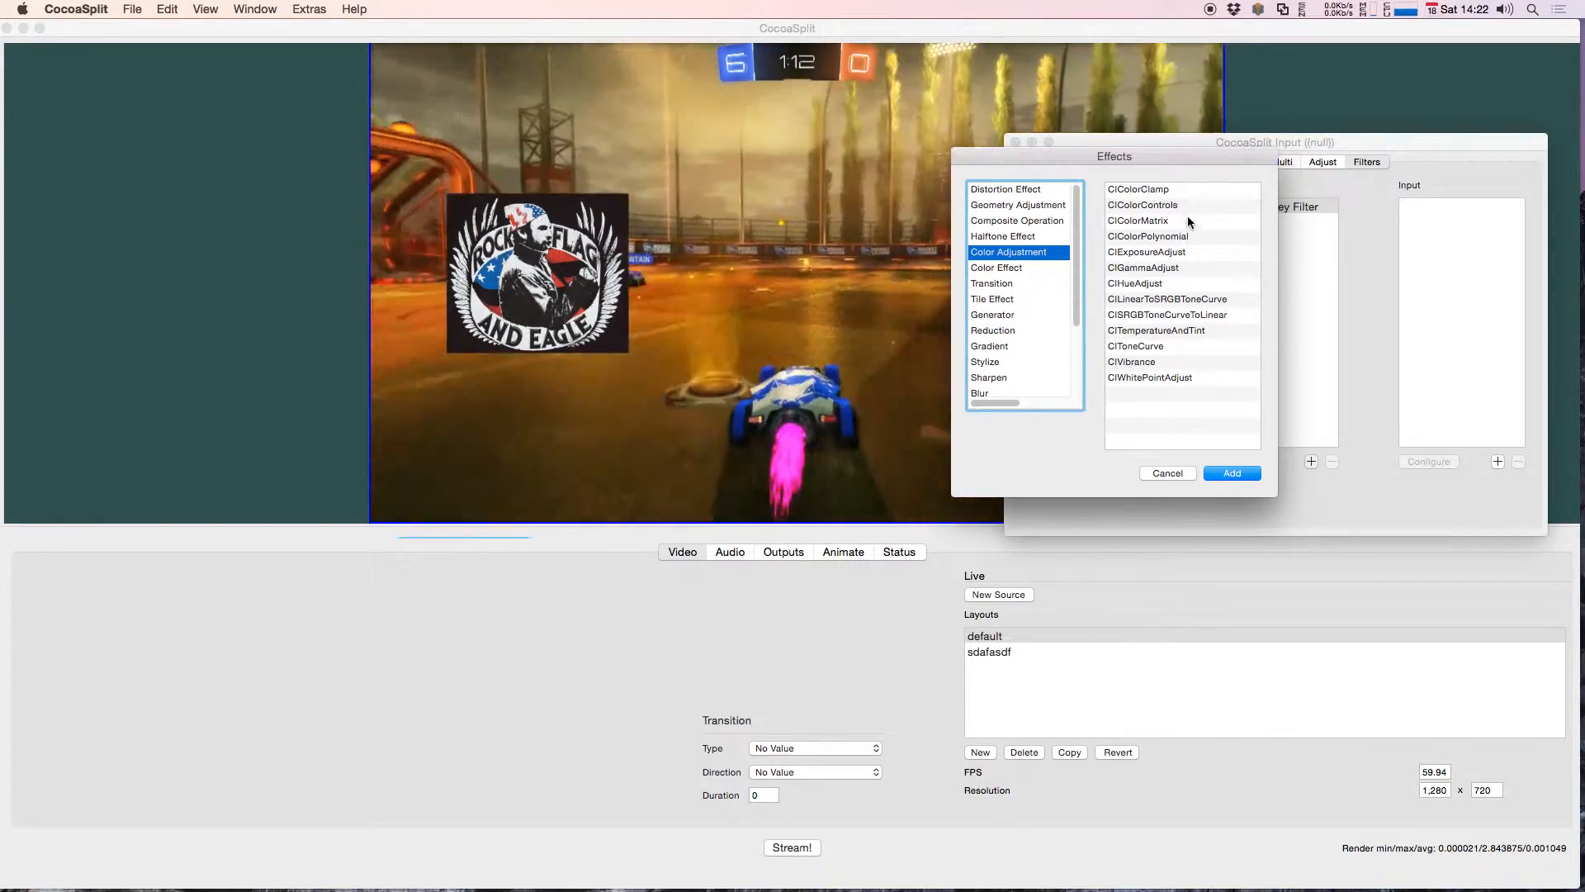
pyautogui.click(1025, 266)
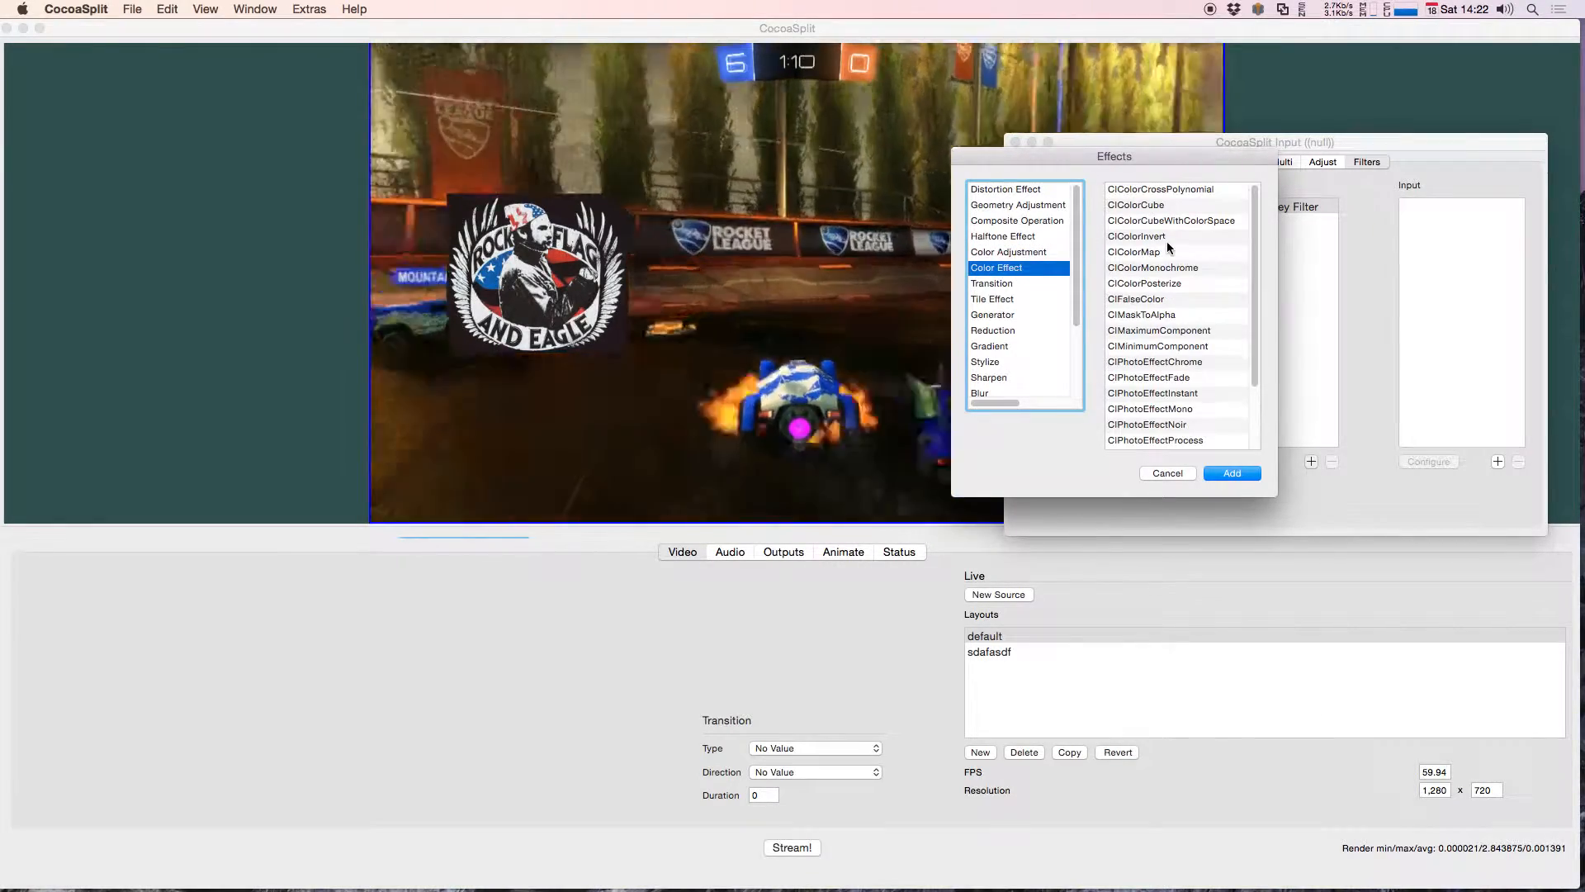
pyautogui.click(1166, 238)
pyautogui.click(1249, 471)
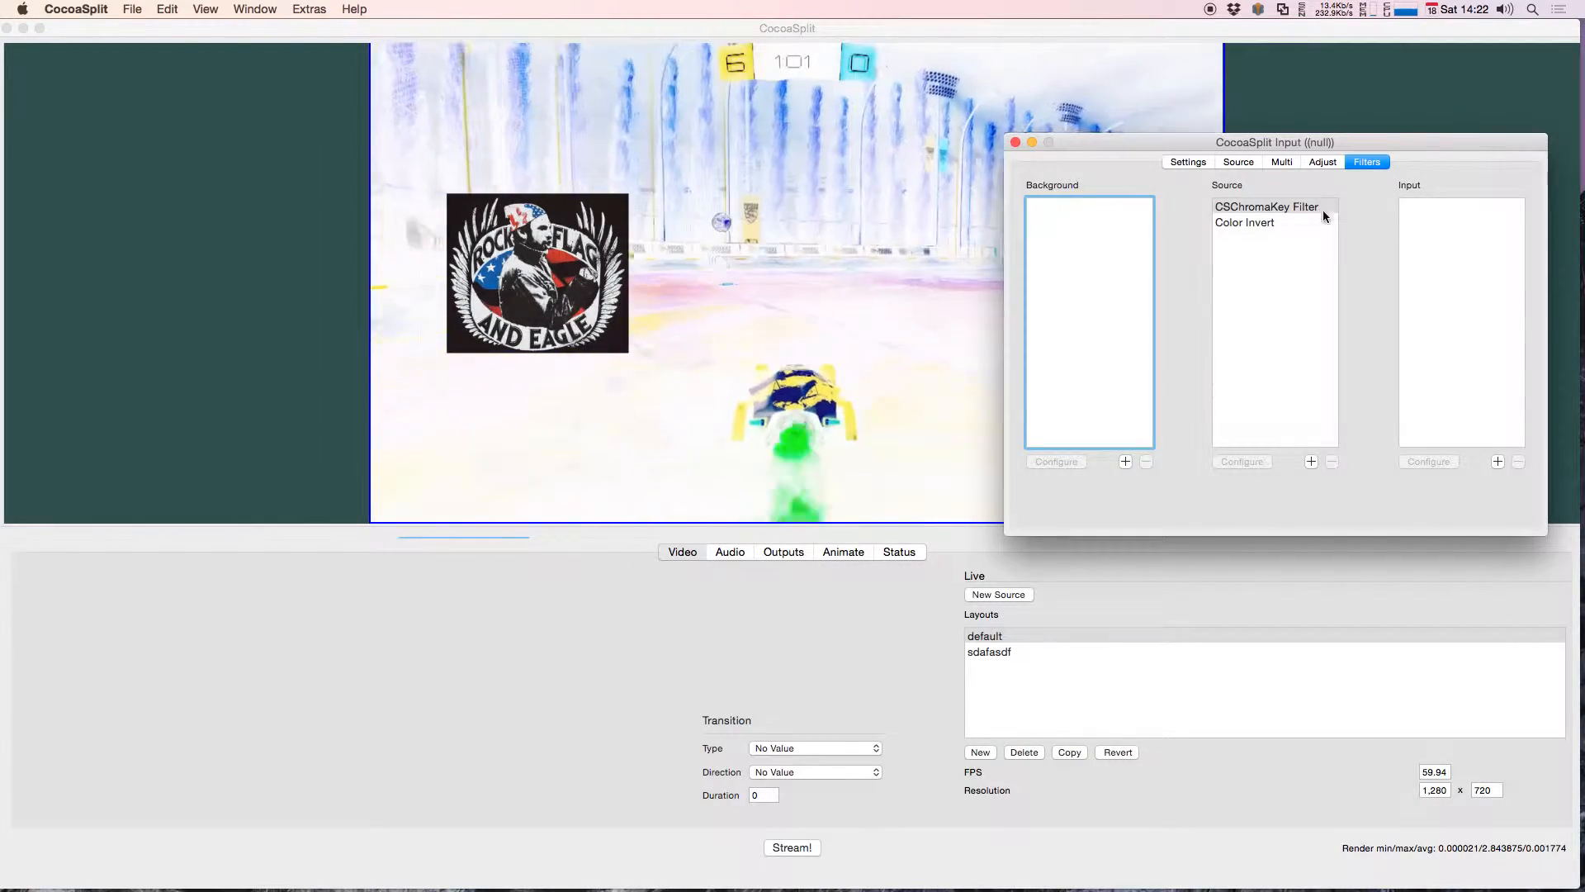
# Step: Remove Color Invert from the game capture's Source filters and add CIColorInvert to its Input filters instead
pyautogui.click(1246, 223)
pyautogui.click(1331, 462)
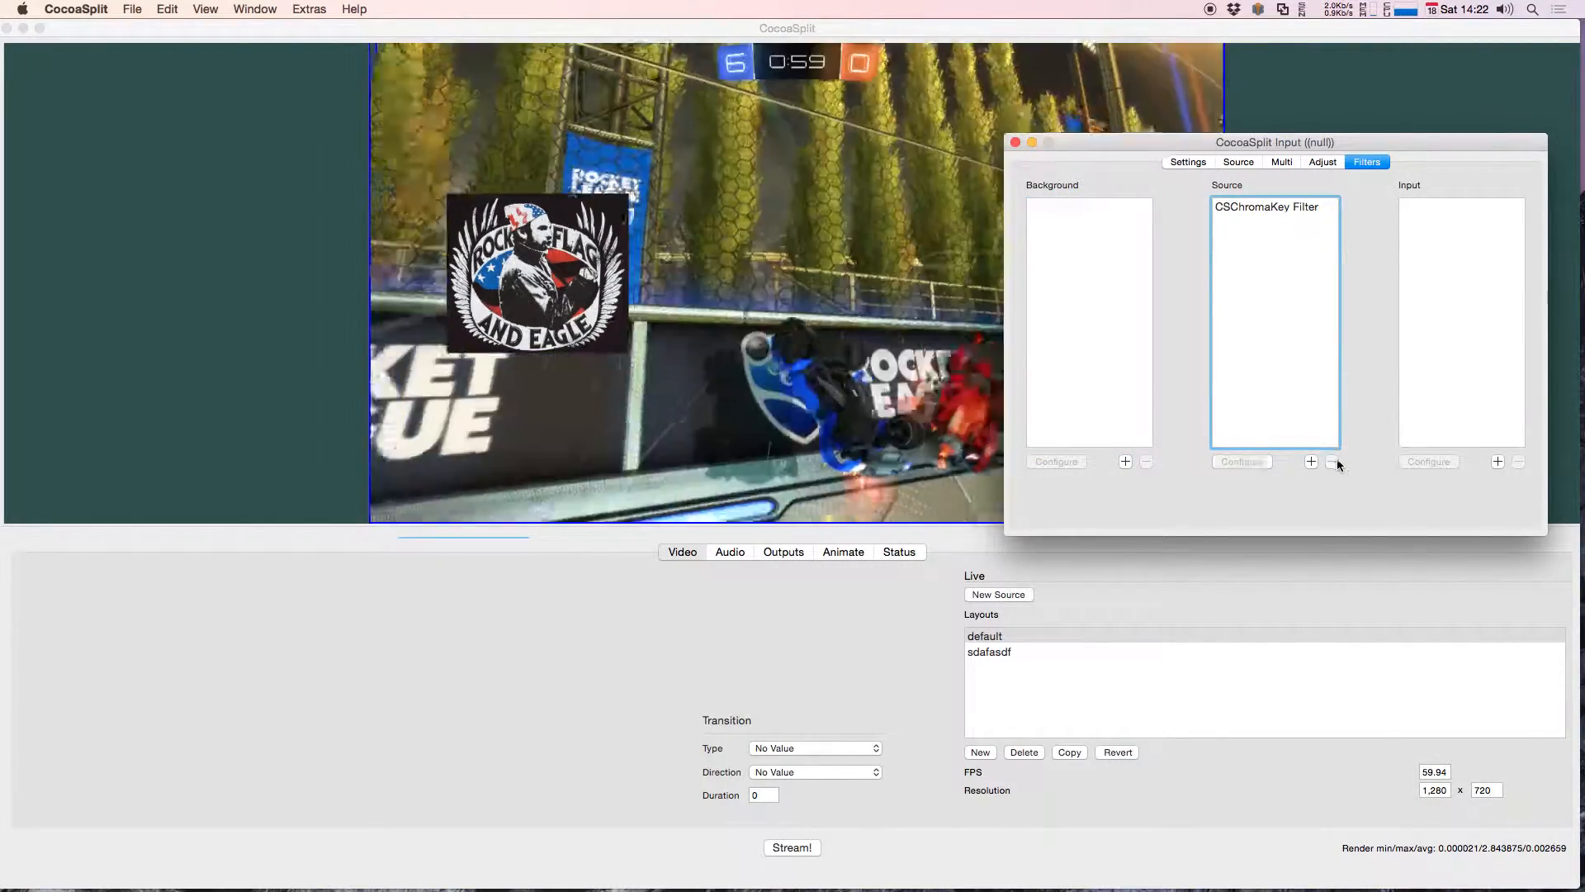
pyautogui.click(1497, 462)
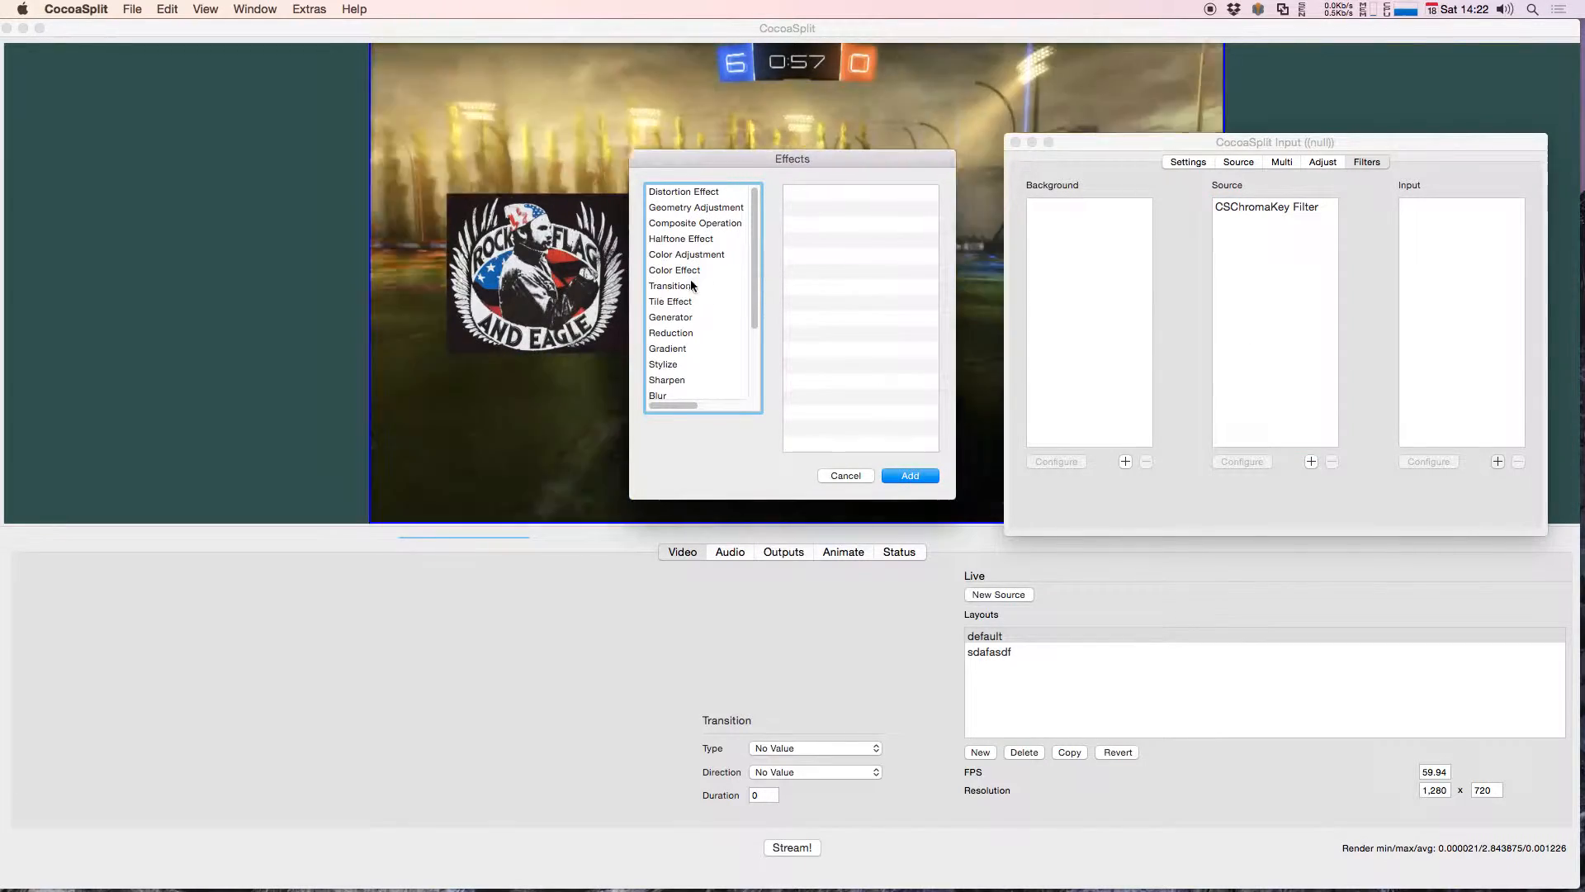
pyautogui.click(738, 270)
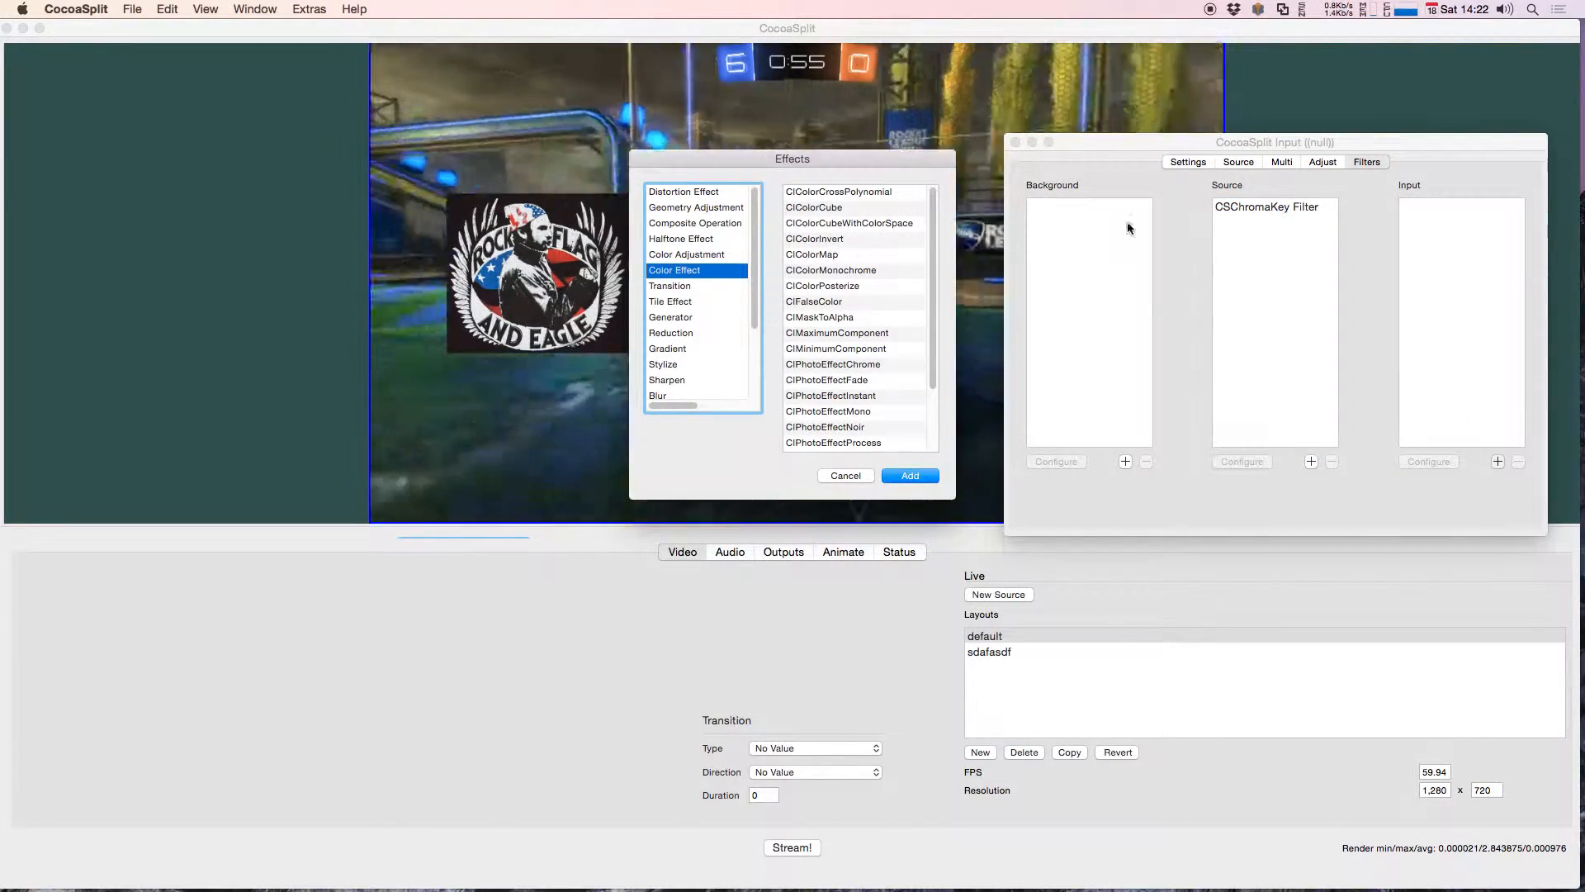
pyautogui.click(851, 239)
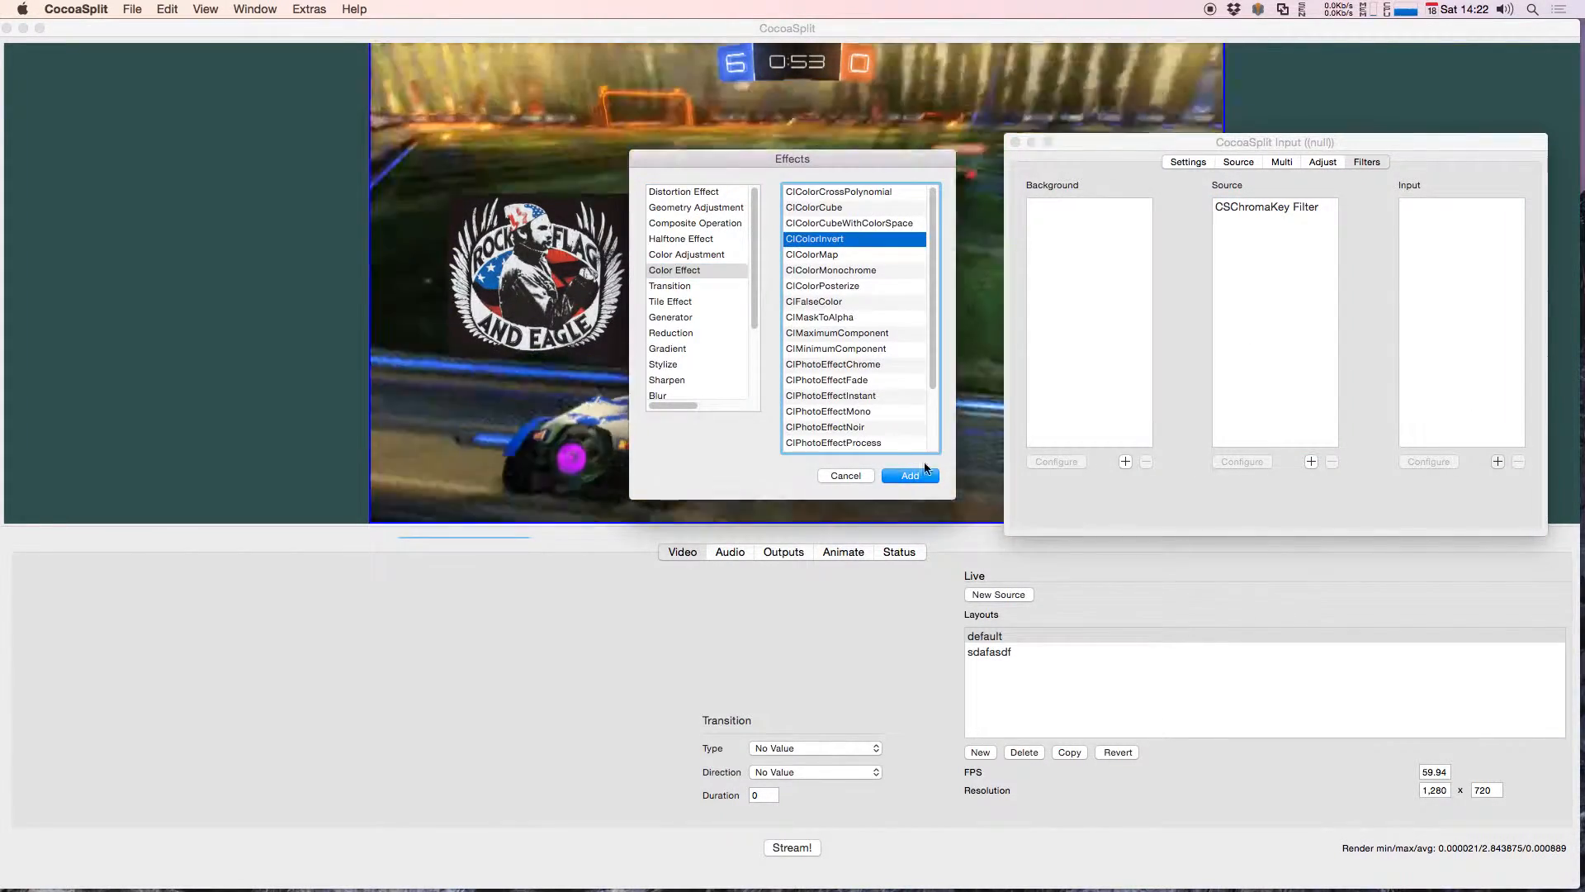
pyautogui.click(927, 475)
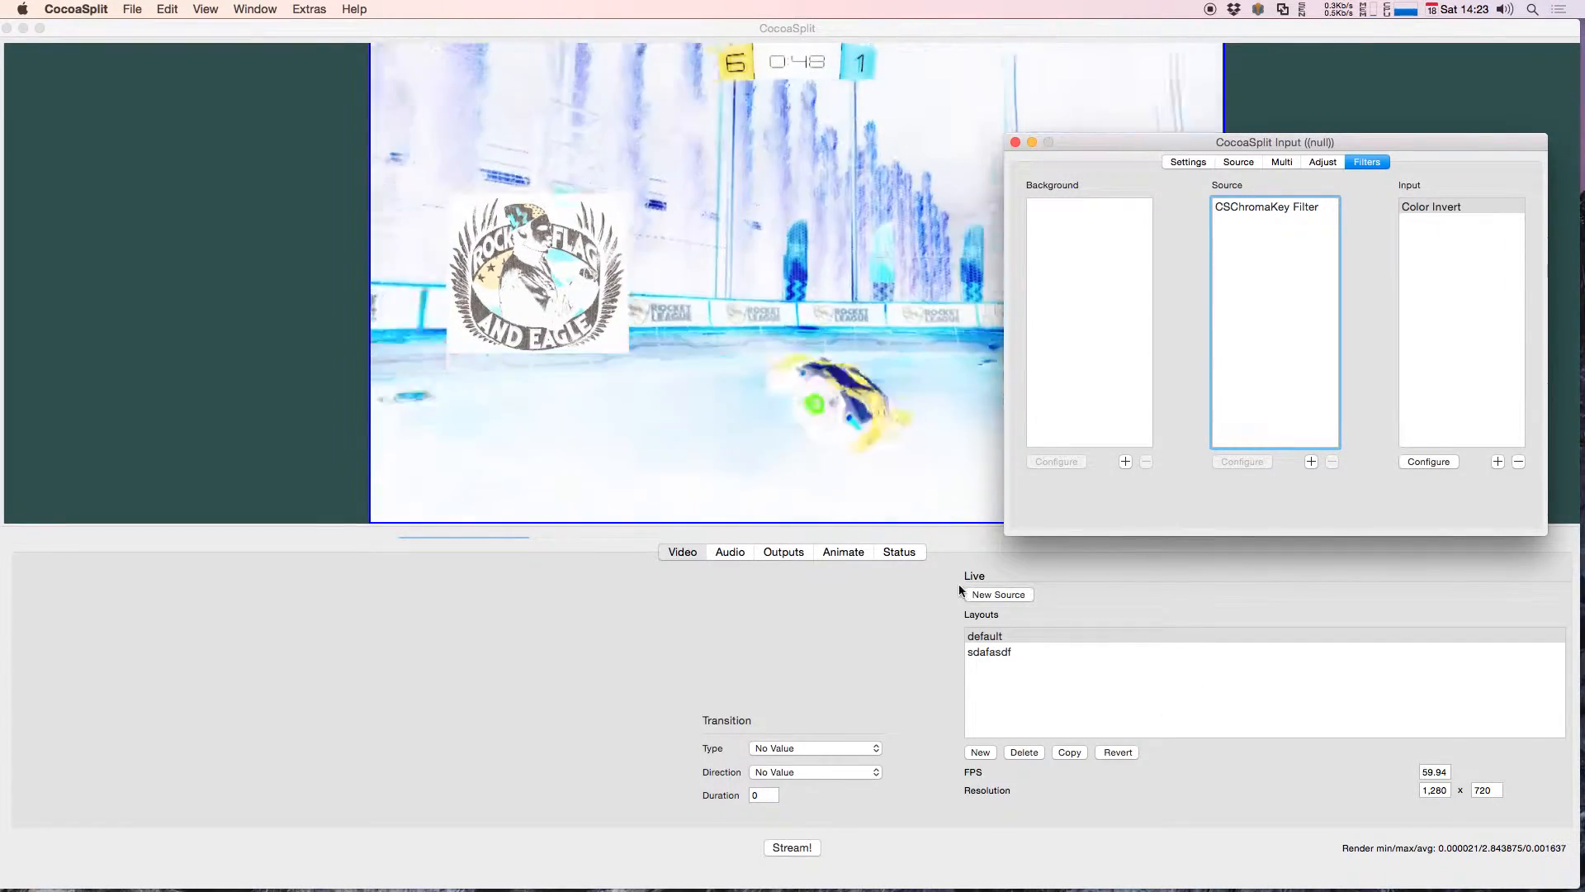
# Step: Add a new source with its type left at No Value and place it over the right half of the game capture
pyautogui.click(998, 594)
pyautogui.click(603, 314)
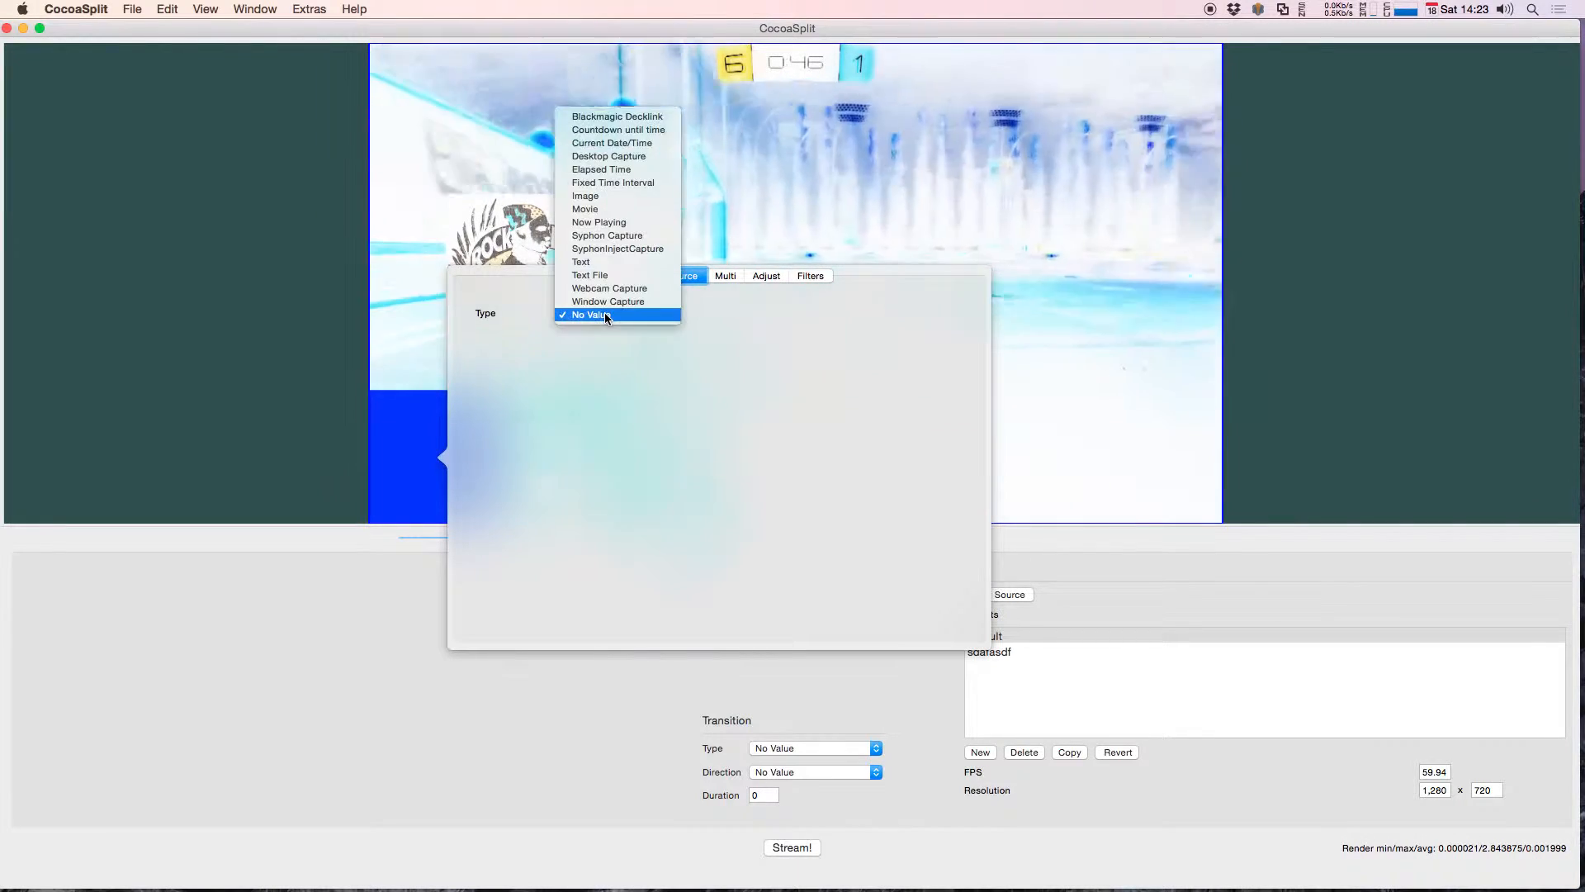
pyautogui.click(602, 374)
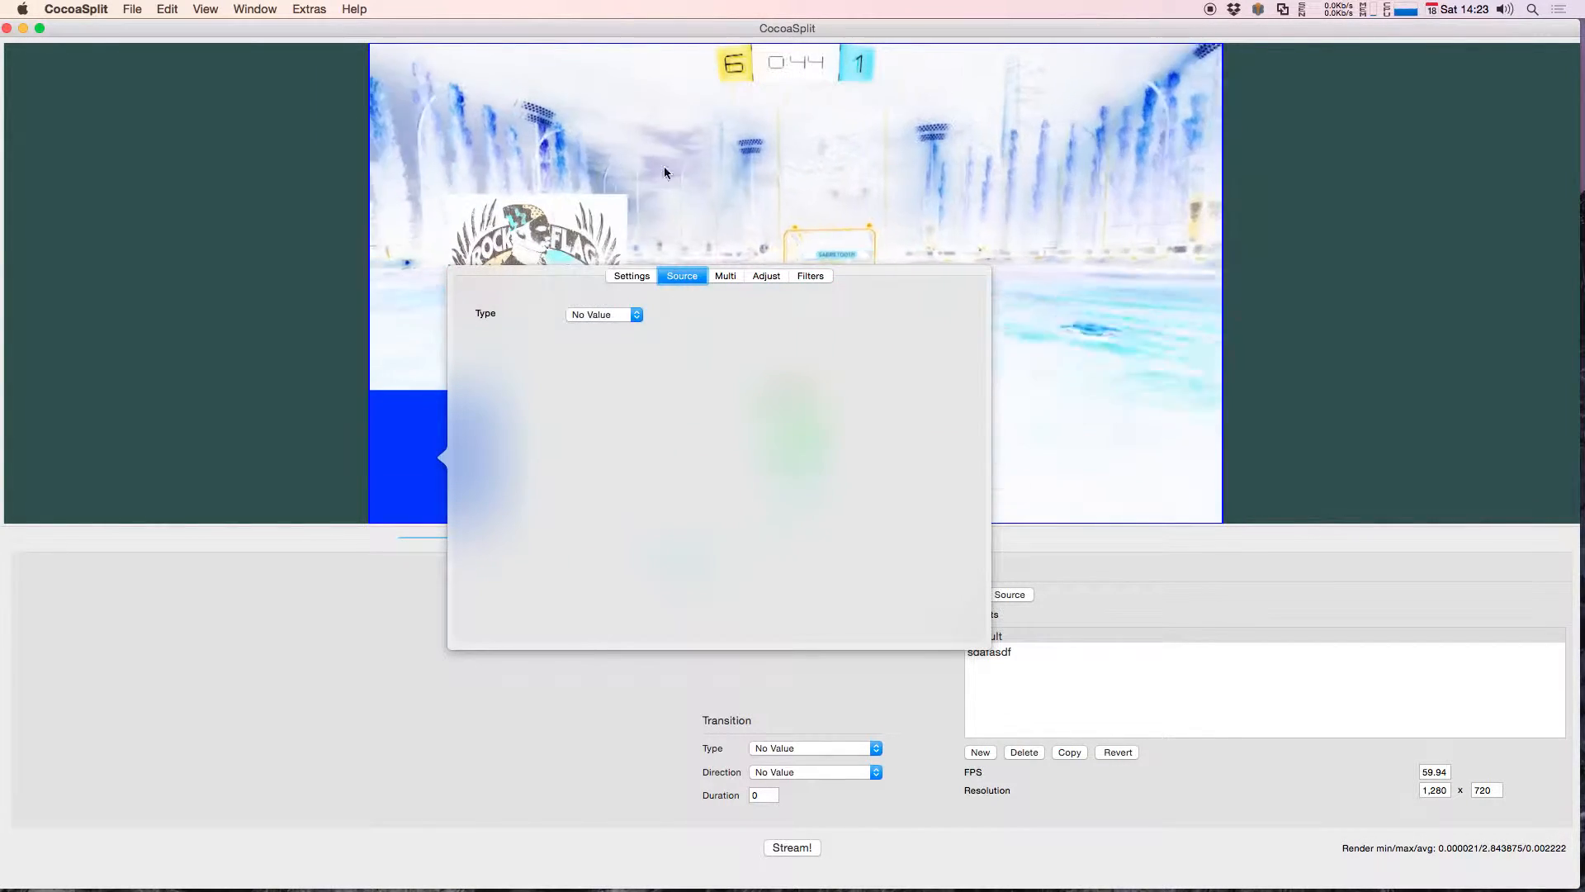
pyautogui.click(421, 440)
pyautogui.moveTo(421, 441); pyautogui.dragTo(910, 255)
pyautogui.click(1003, 314)
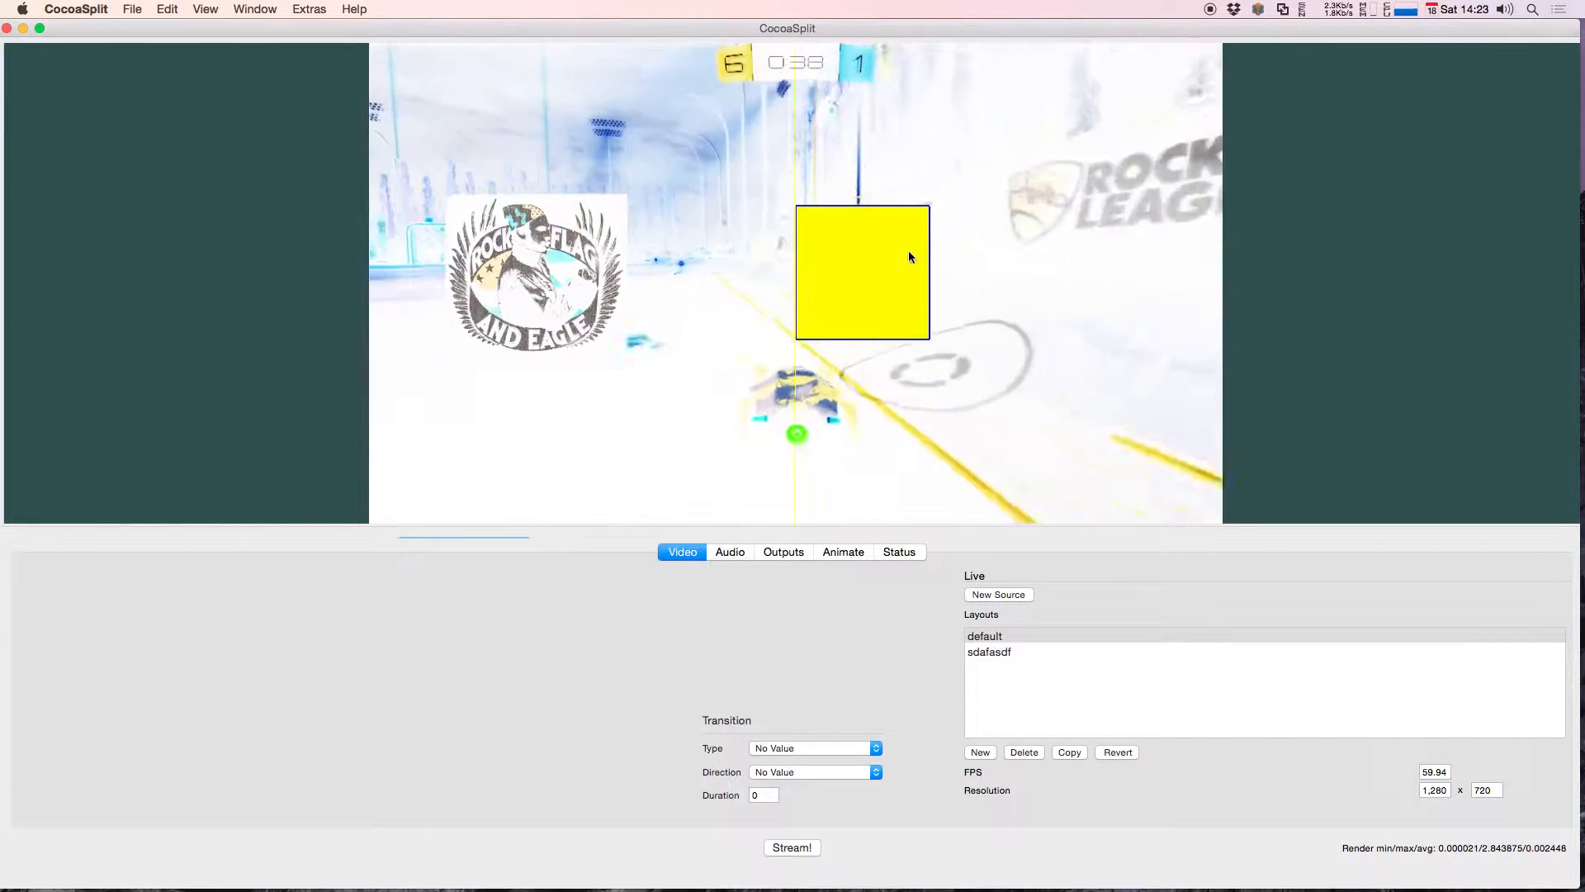
pyautogui.moveTo(884, 255); pyautogui.dragTo(969, 230)
# Step: Remove the Color Invert filter from the game capture's Input filters
pyautogui.rightClick(936, 264)
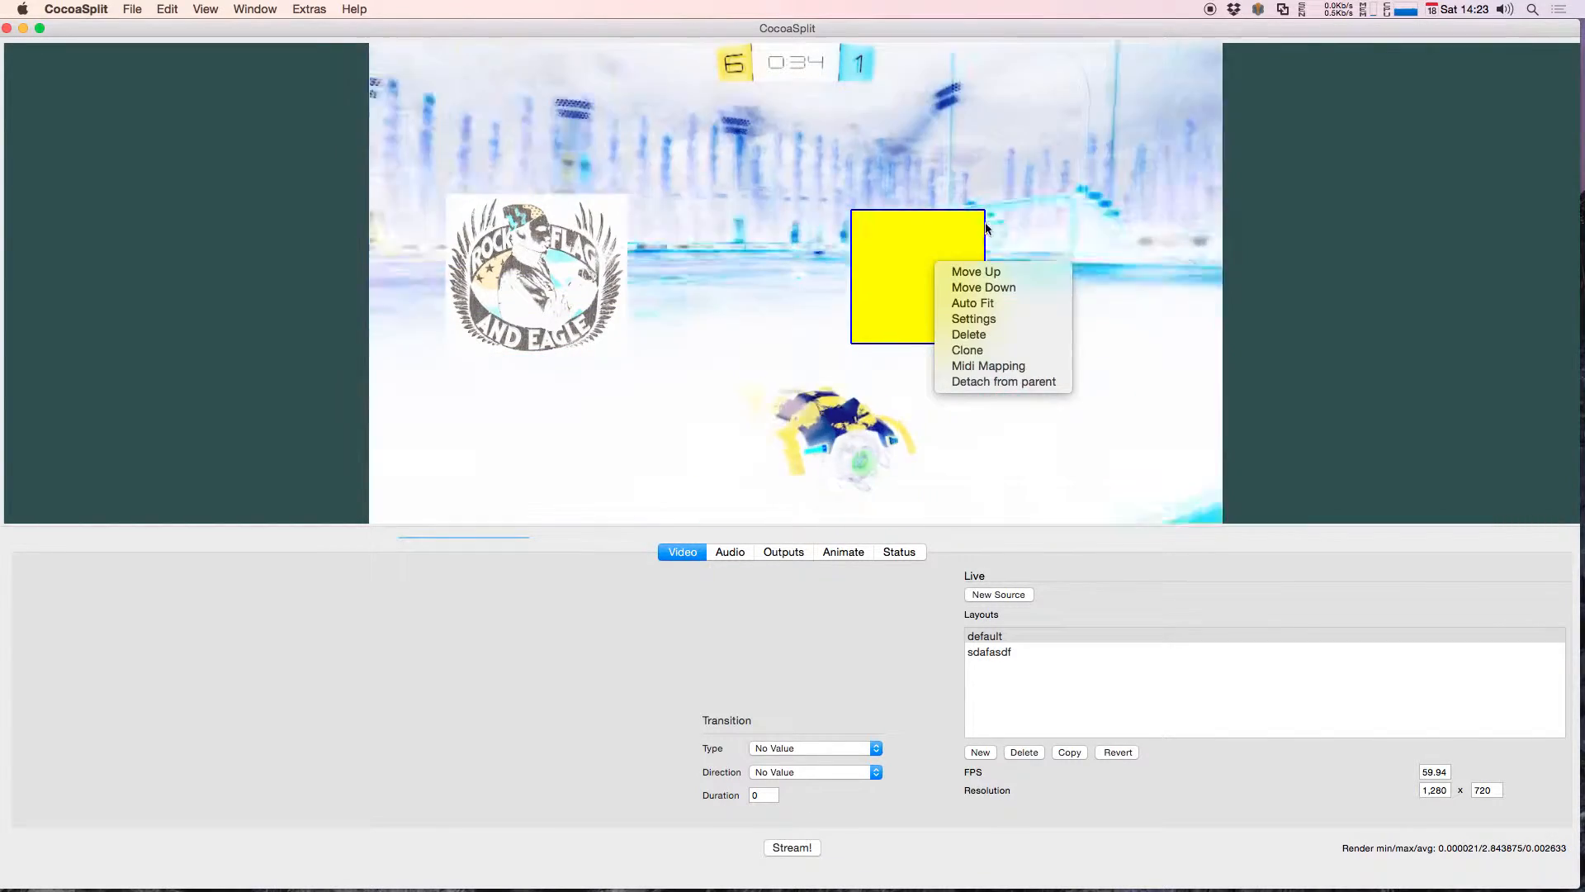
pyautogui.rightClick(936, 122)
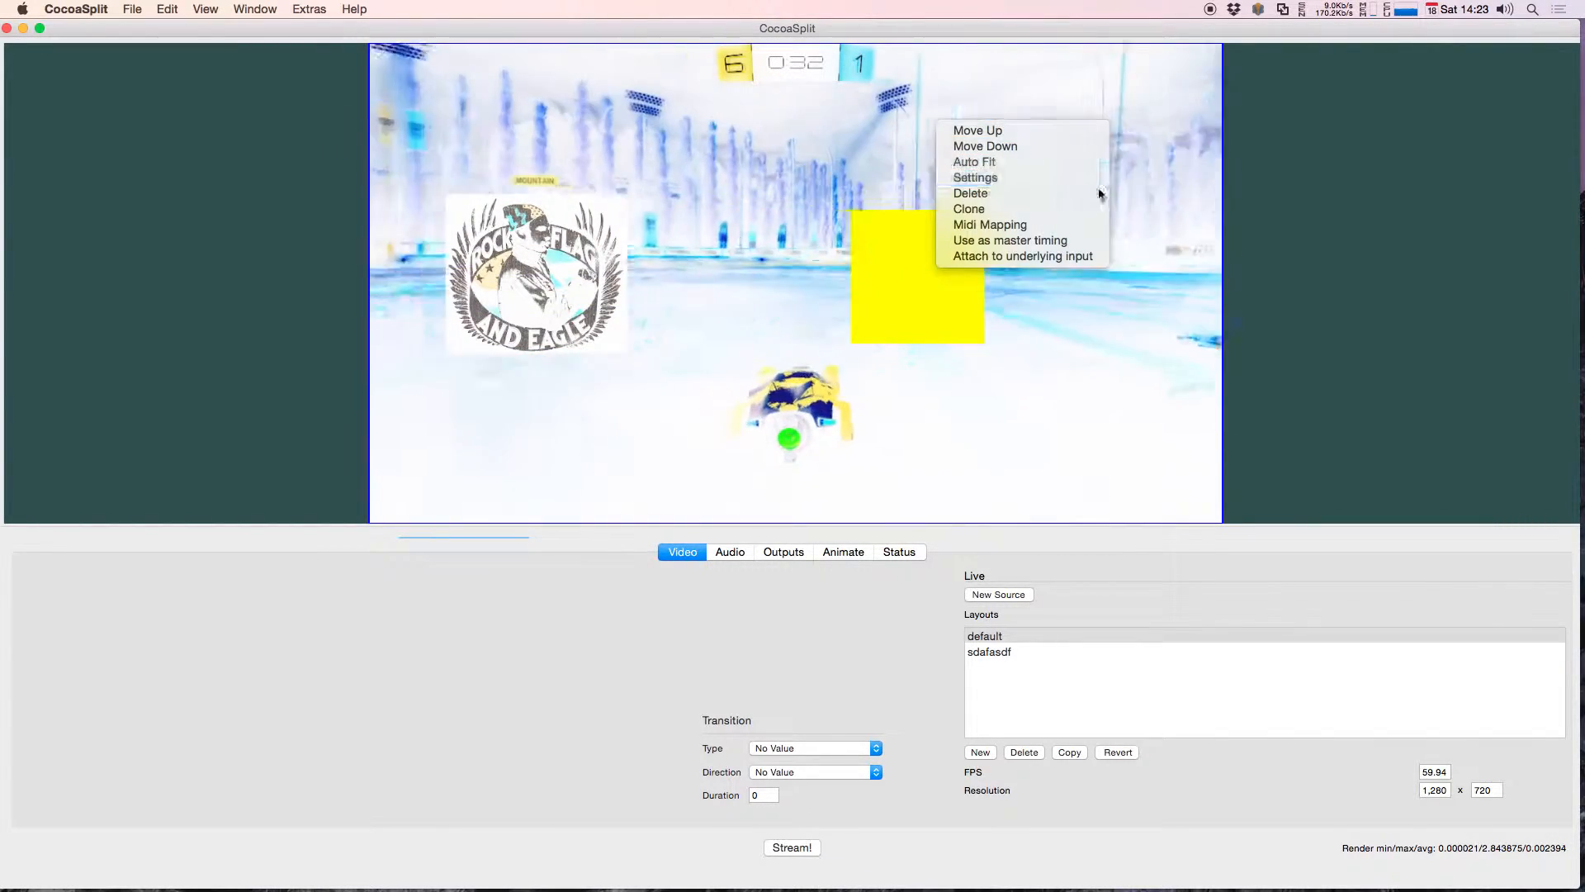
pyautogui.click(982, 178)
pyautogui.click(1000, 41)
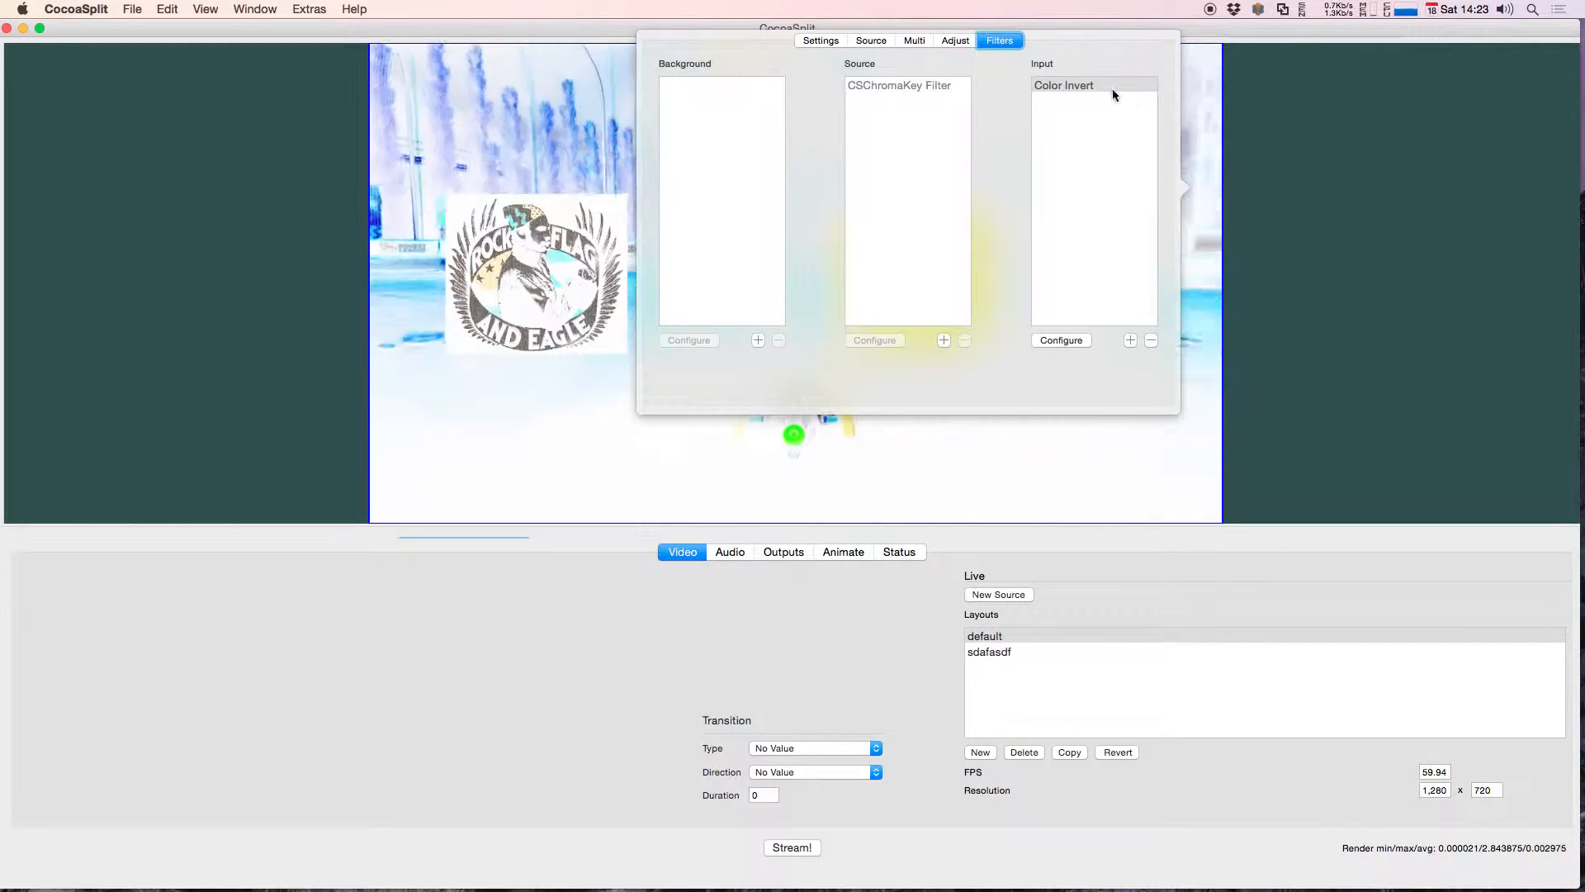
pyautogui.click(1152, 340)
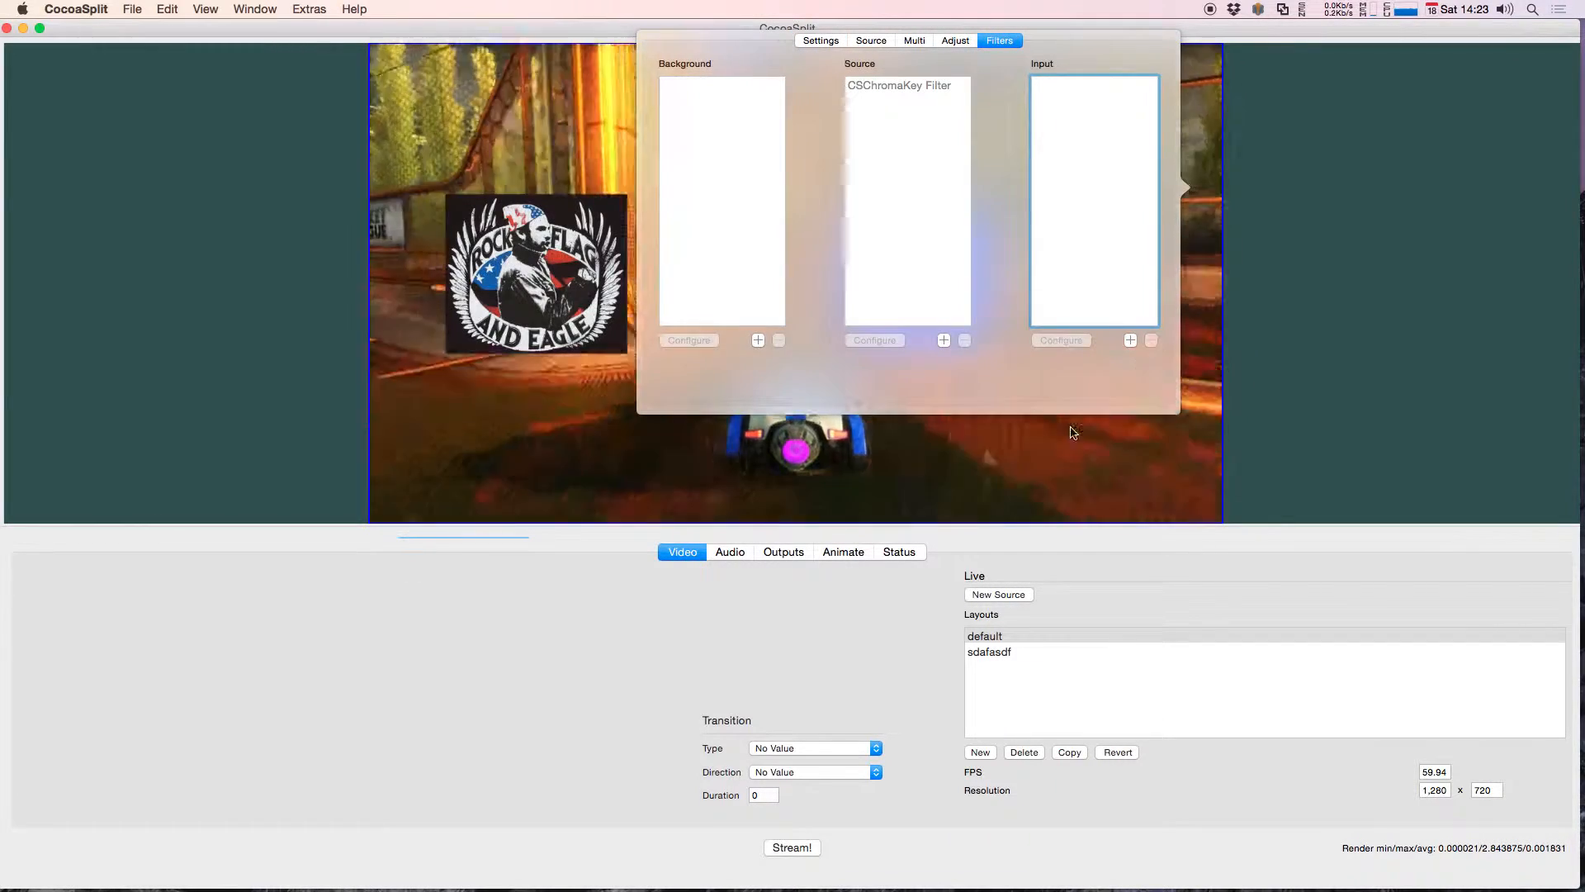
# Step: Move the plain blue source to the upper right area of the game capture
pyautogui.moveTo(941, 294); pyautogui.dragTo(982, 120)
pyautogui.rightClick(810, 212)
pyautogui.click(846, 195)
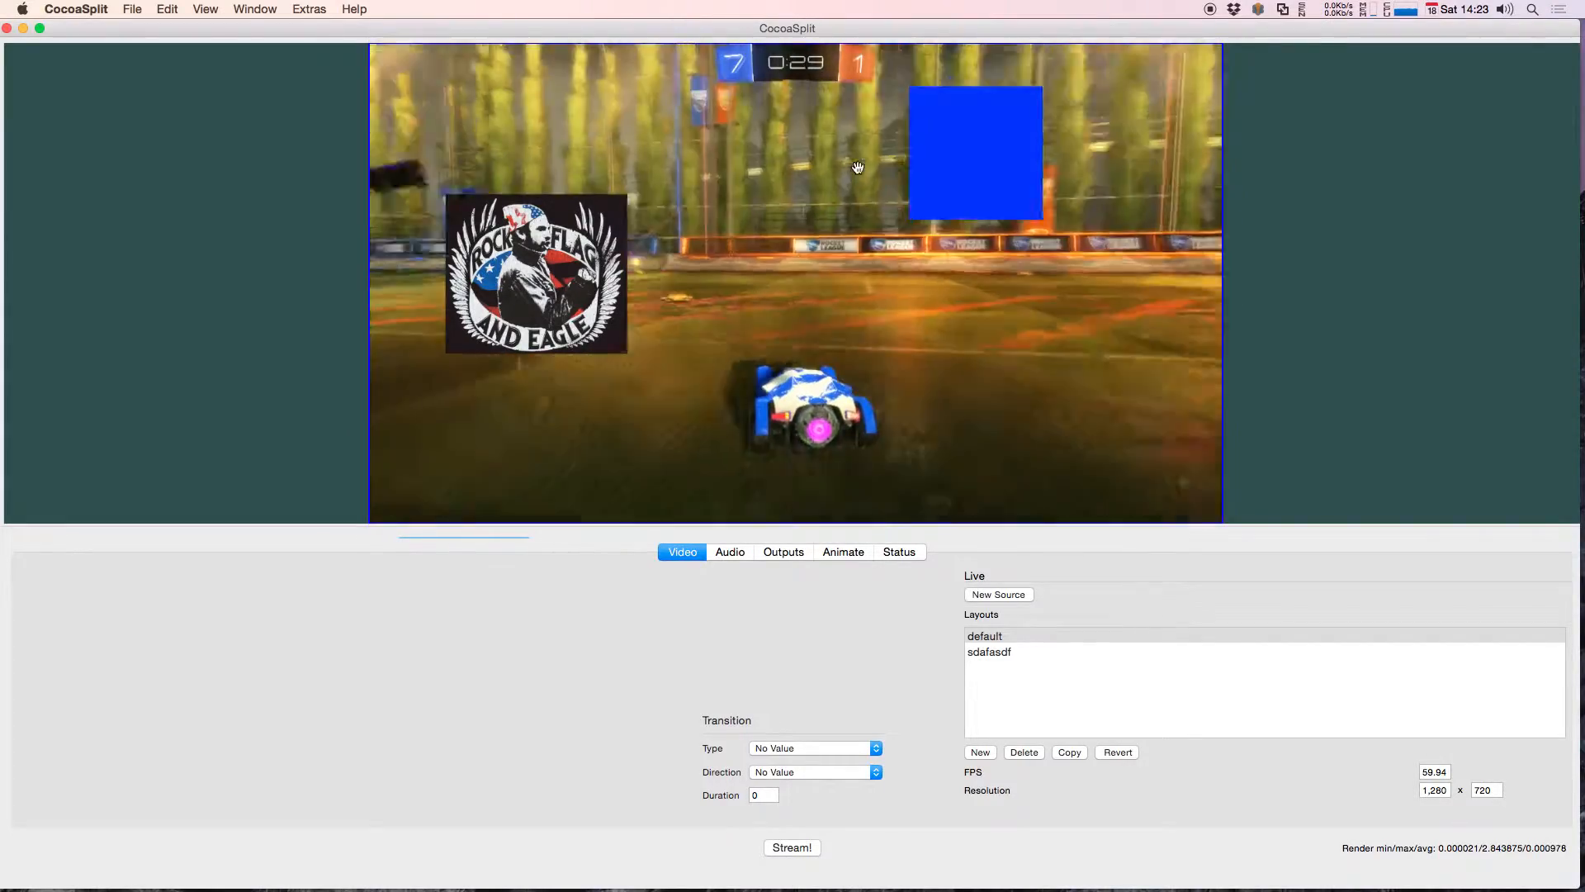
pyautogui.rightClick(859, 163)
pyautogui.click(1006, 136)
# Step: Add the CIColorInvert effect to the blue source's Background filters
pyautogui.rightClick(1003, 124)
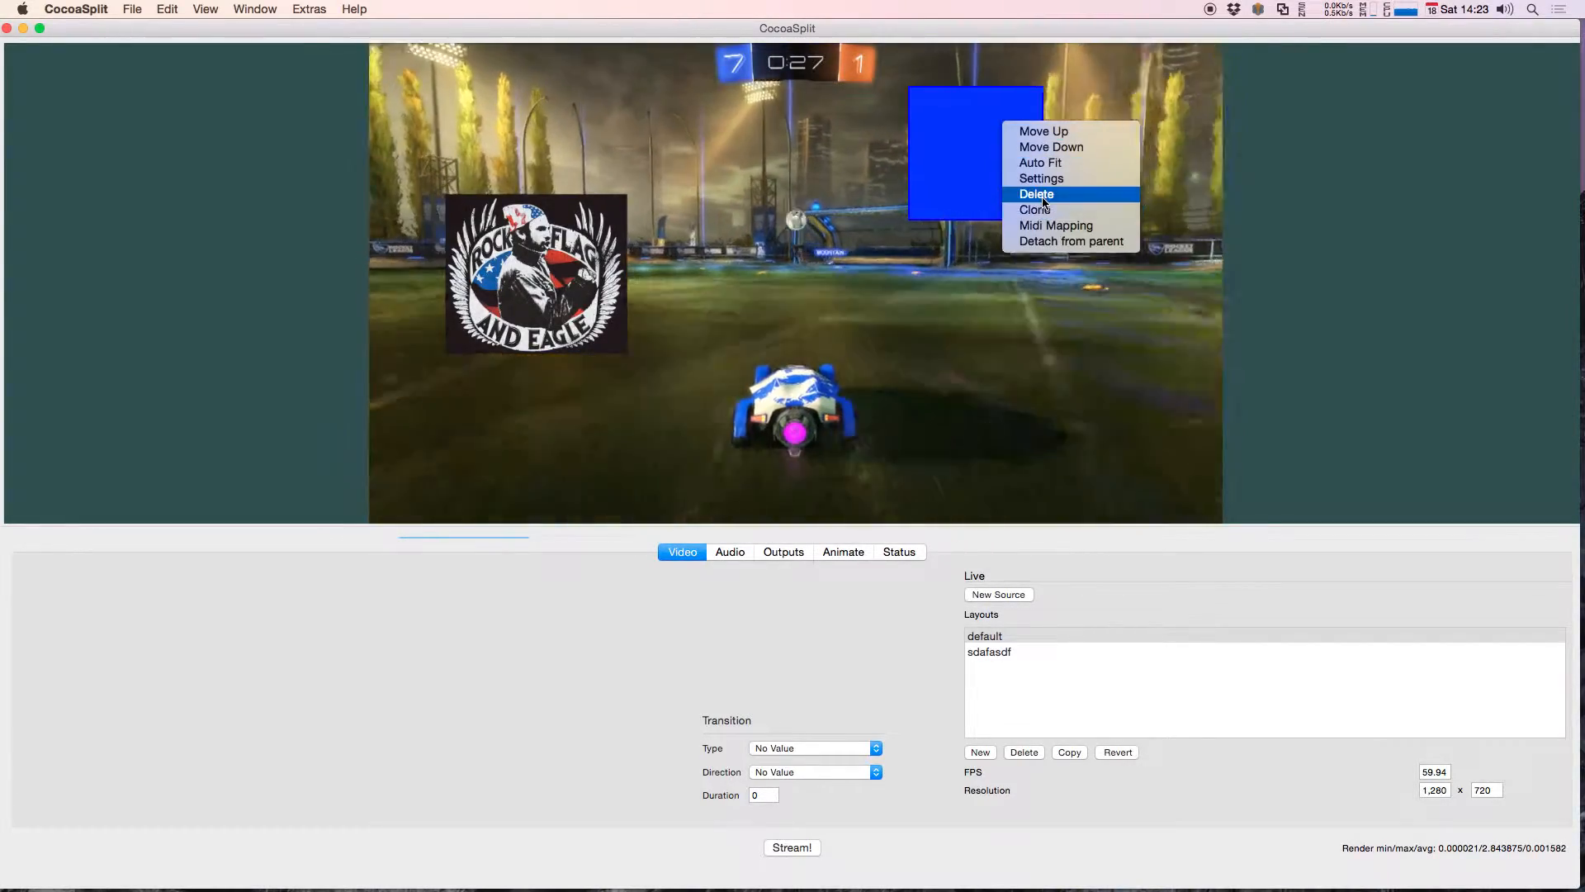
pyautogui.click(1042, 179)
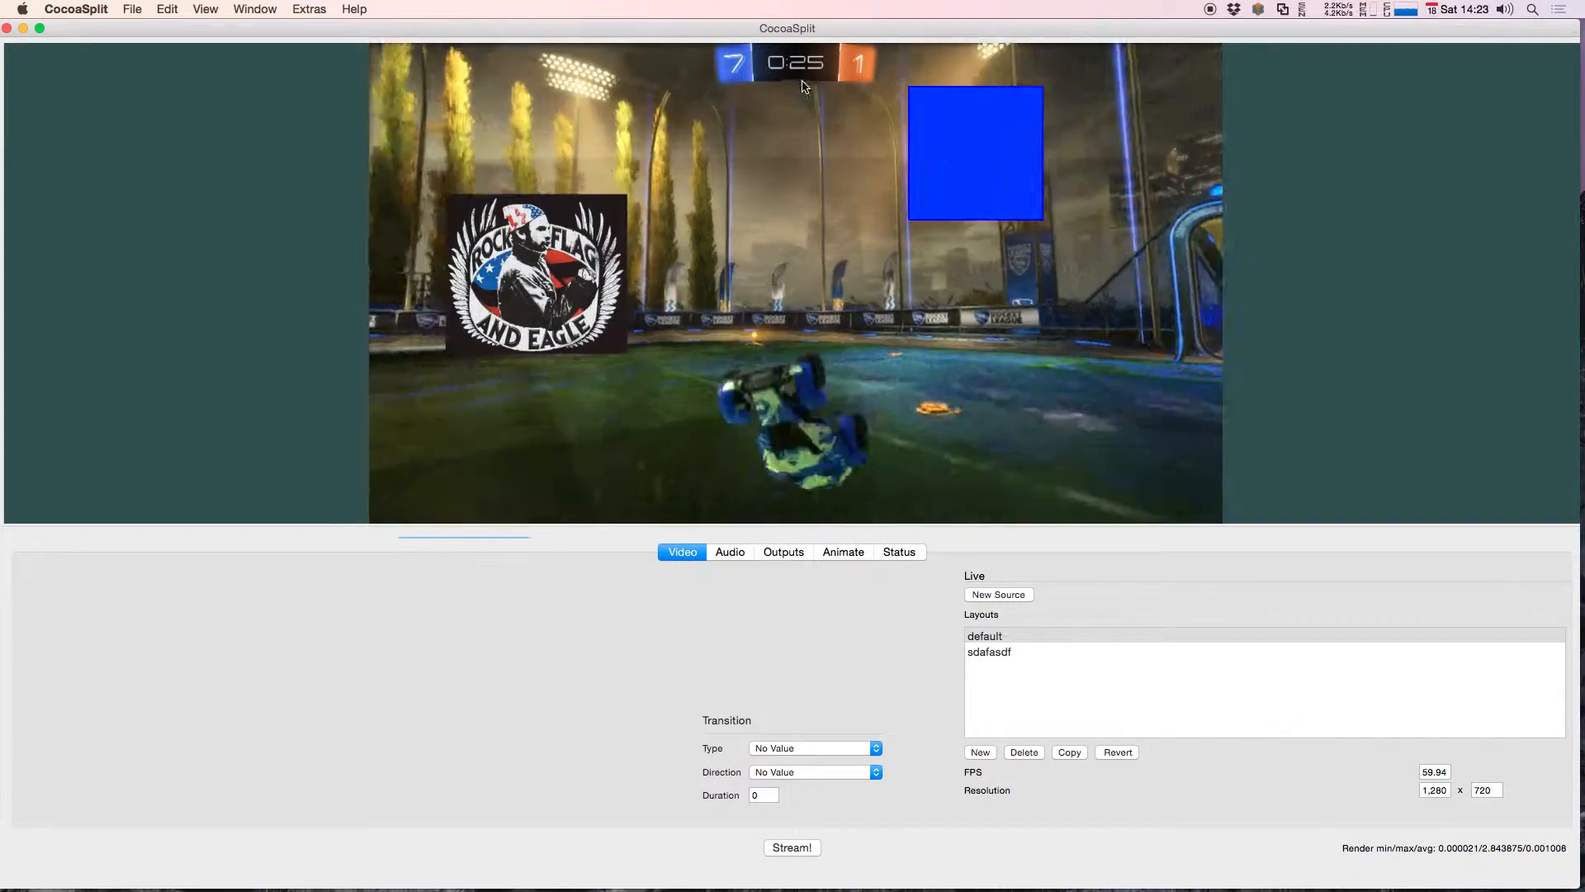
pyautogui.click(1327, 41)
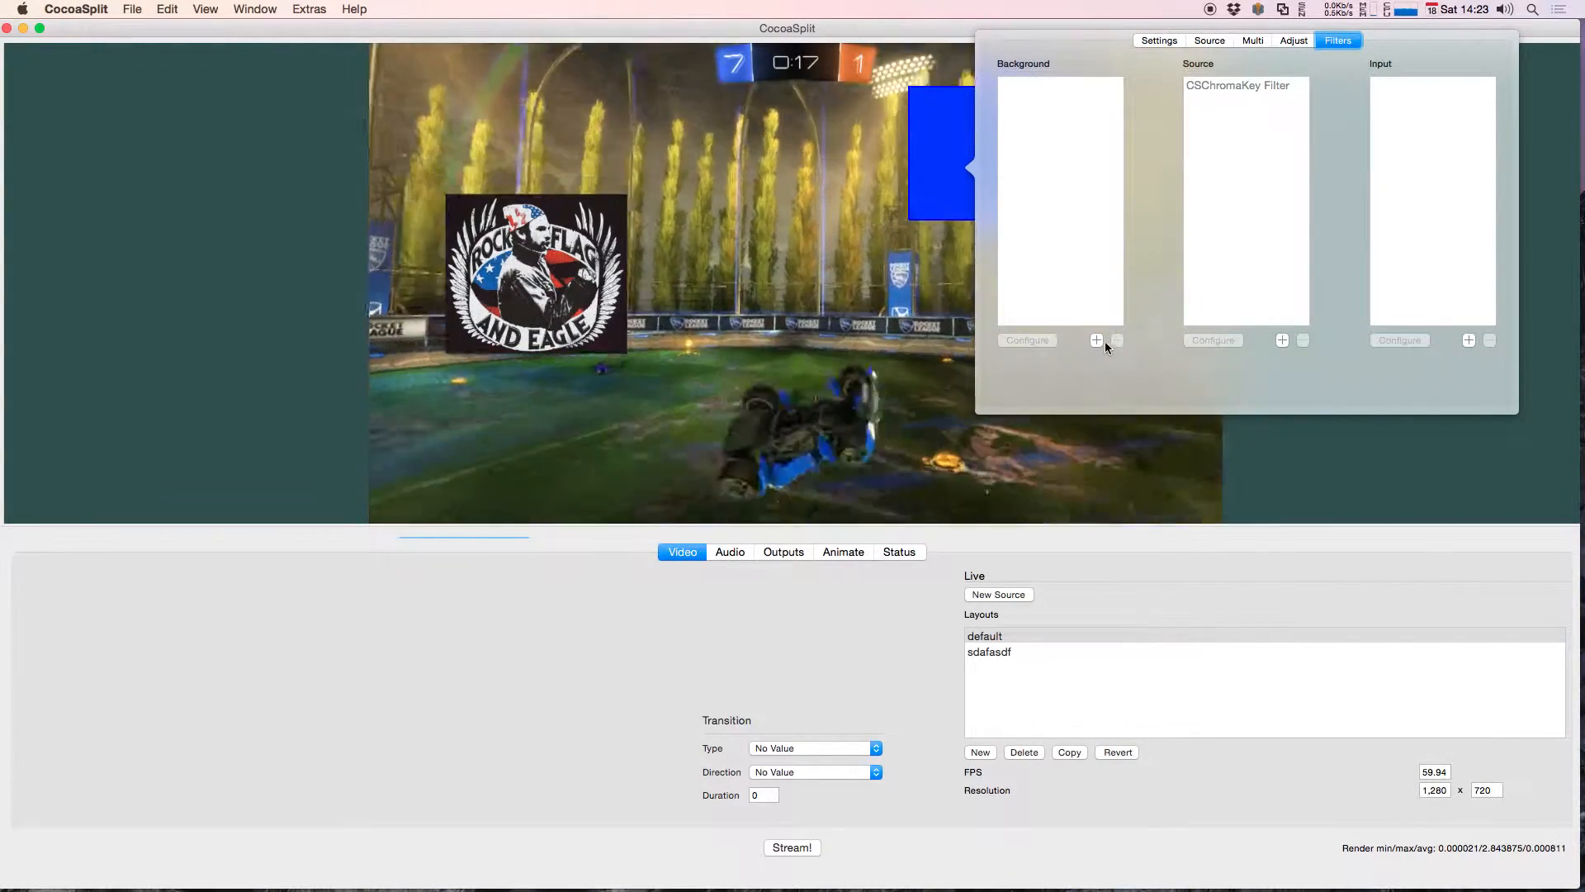
pyautogui.click(1097, 340)
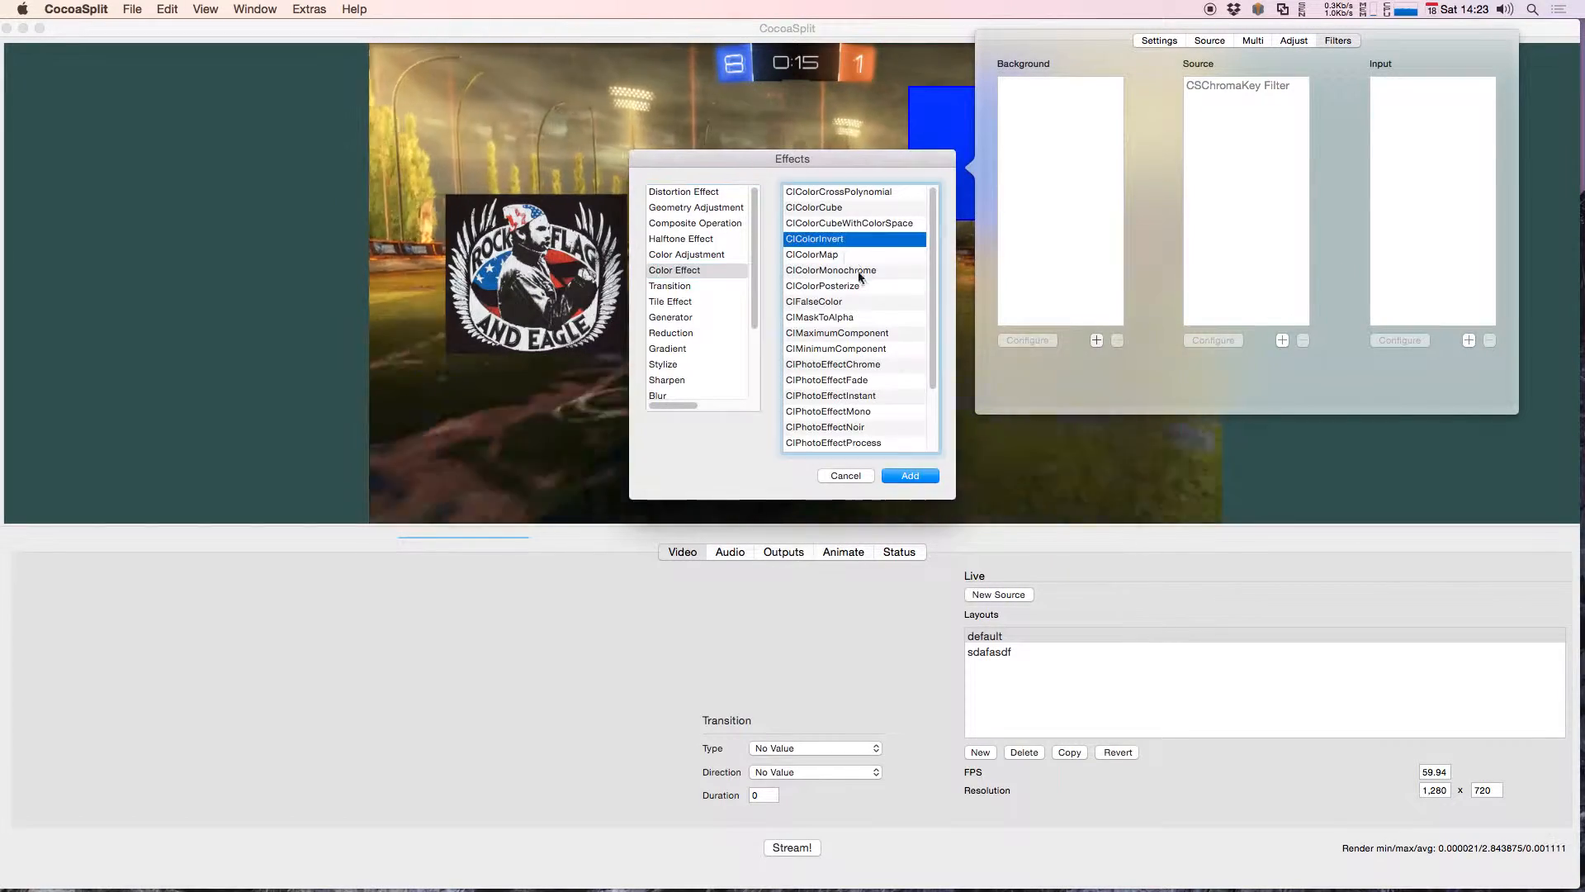
pyautogui.click(918, 476)
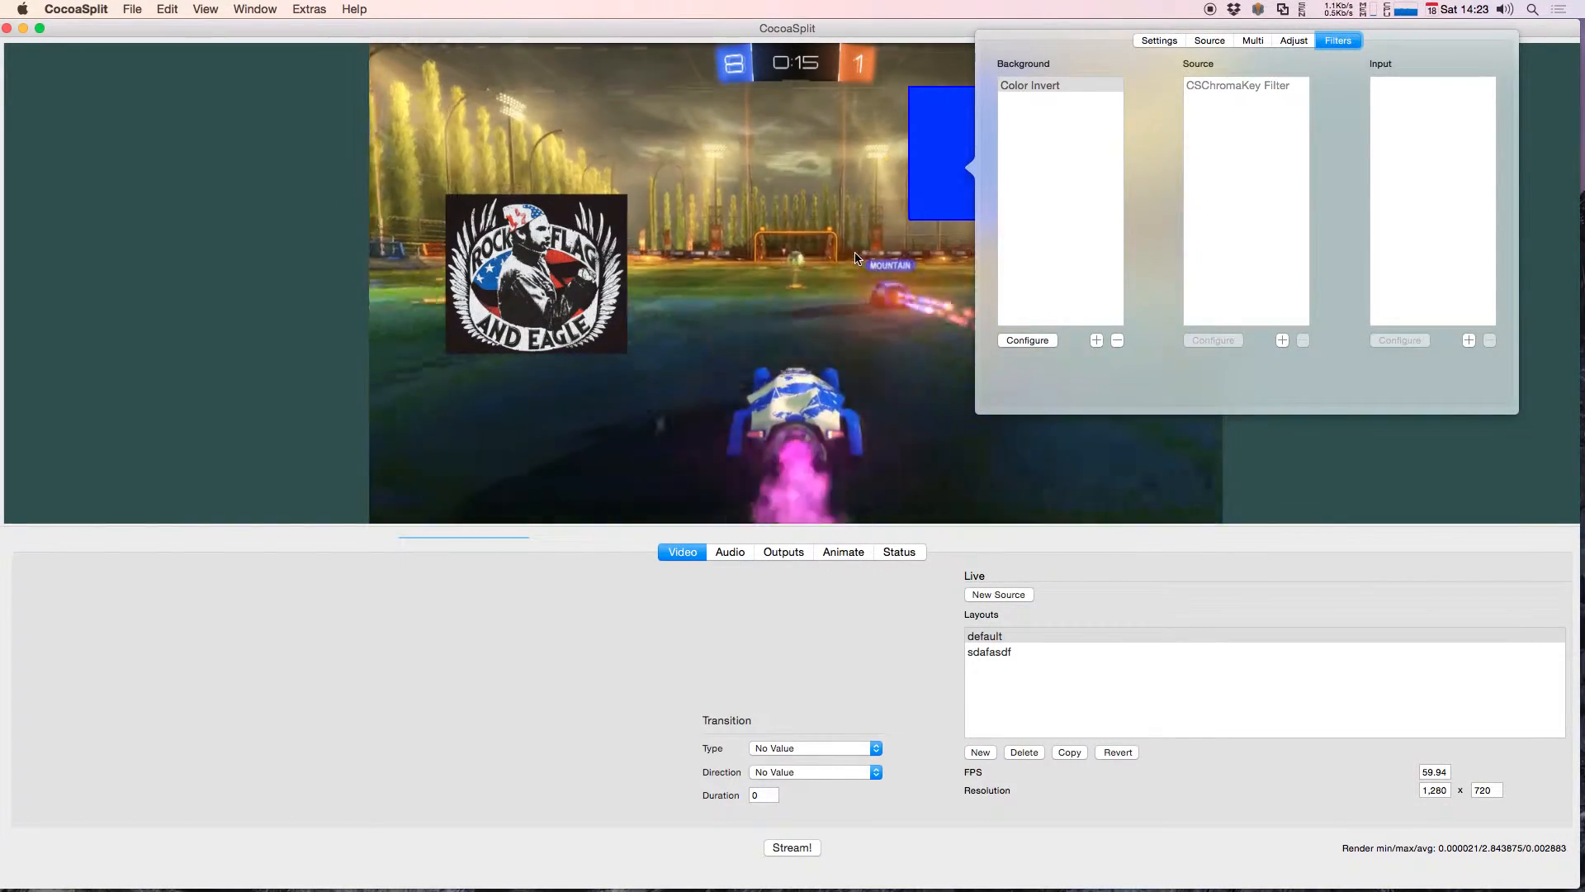
# Step: Move the blue source down near the middle of the game capture, just right of center
pyautogui.click(966, 152)
pyautogui.moveTo(966, 152); pyautogui.dragTo(879, 319)
pyautogui.rightClick(835, 279)
pyautogui.press('Escape')
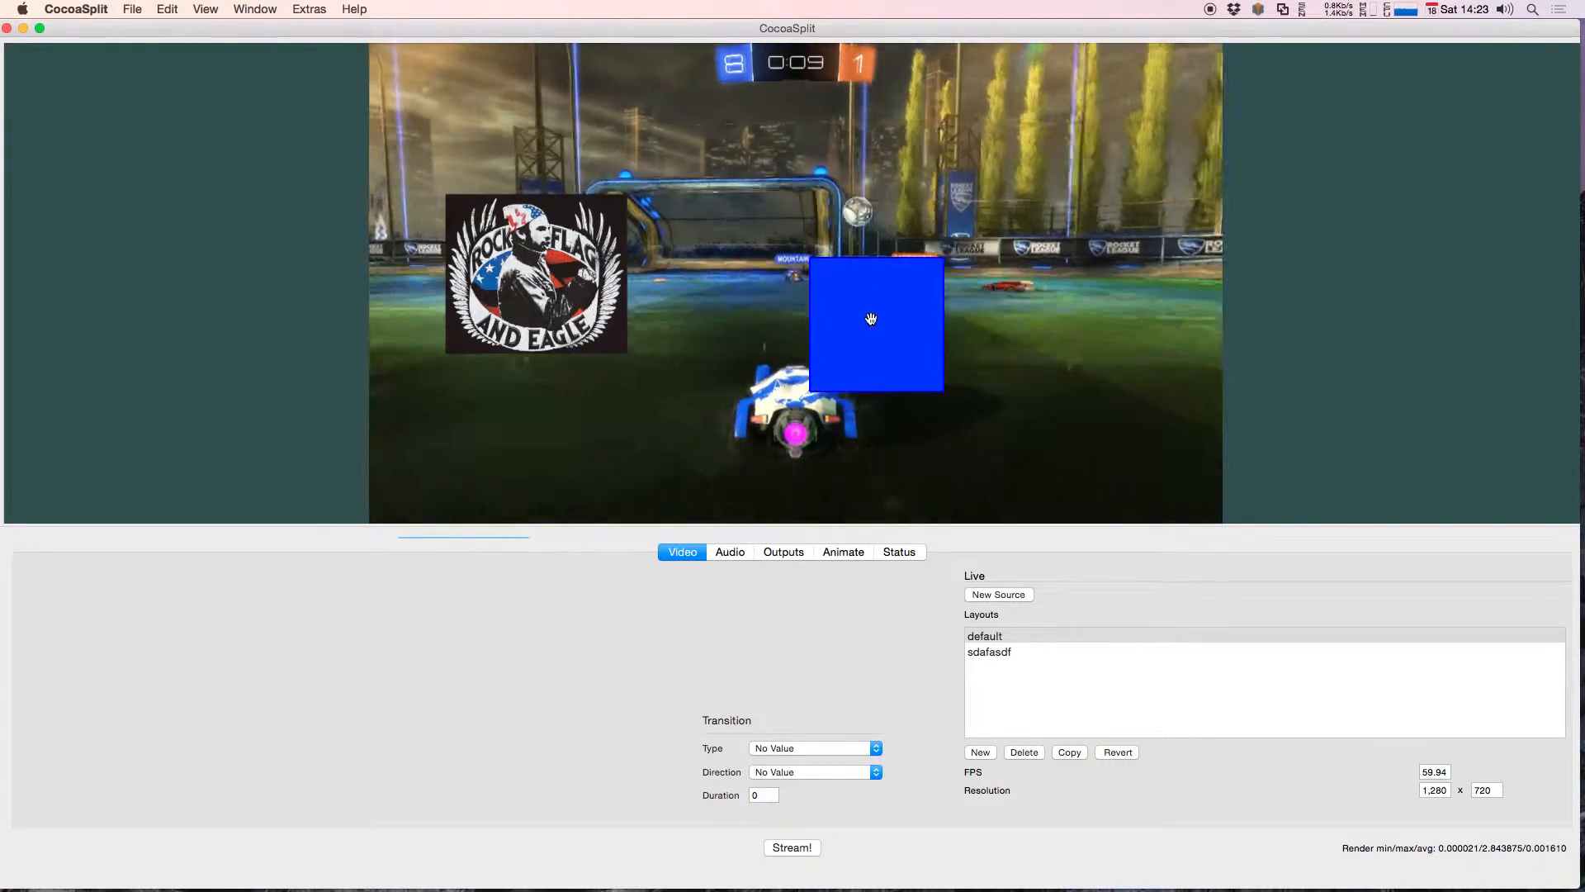
pyautogui.moveTo(867, 322)
pyautogui.mouseDown()
pyautogui.moveTo(923, 323)
pyautogui.moveTo(864, 324)
pyautogui.moveTo(860, 309)
pyautogui.mouseUp()
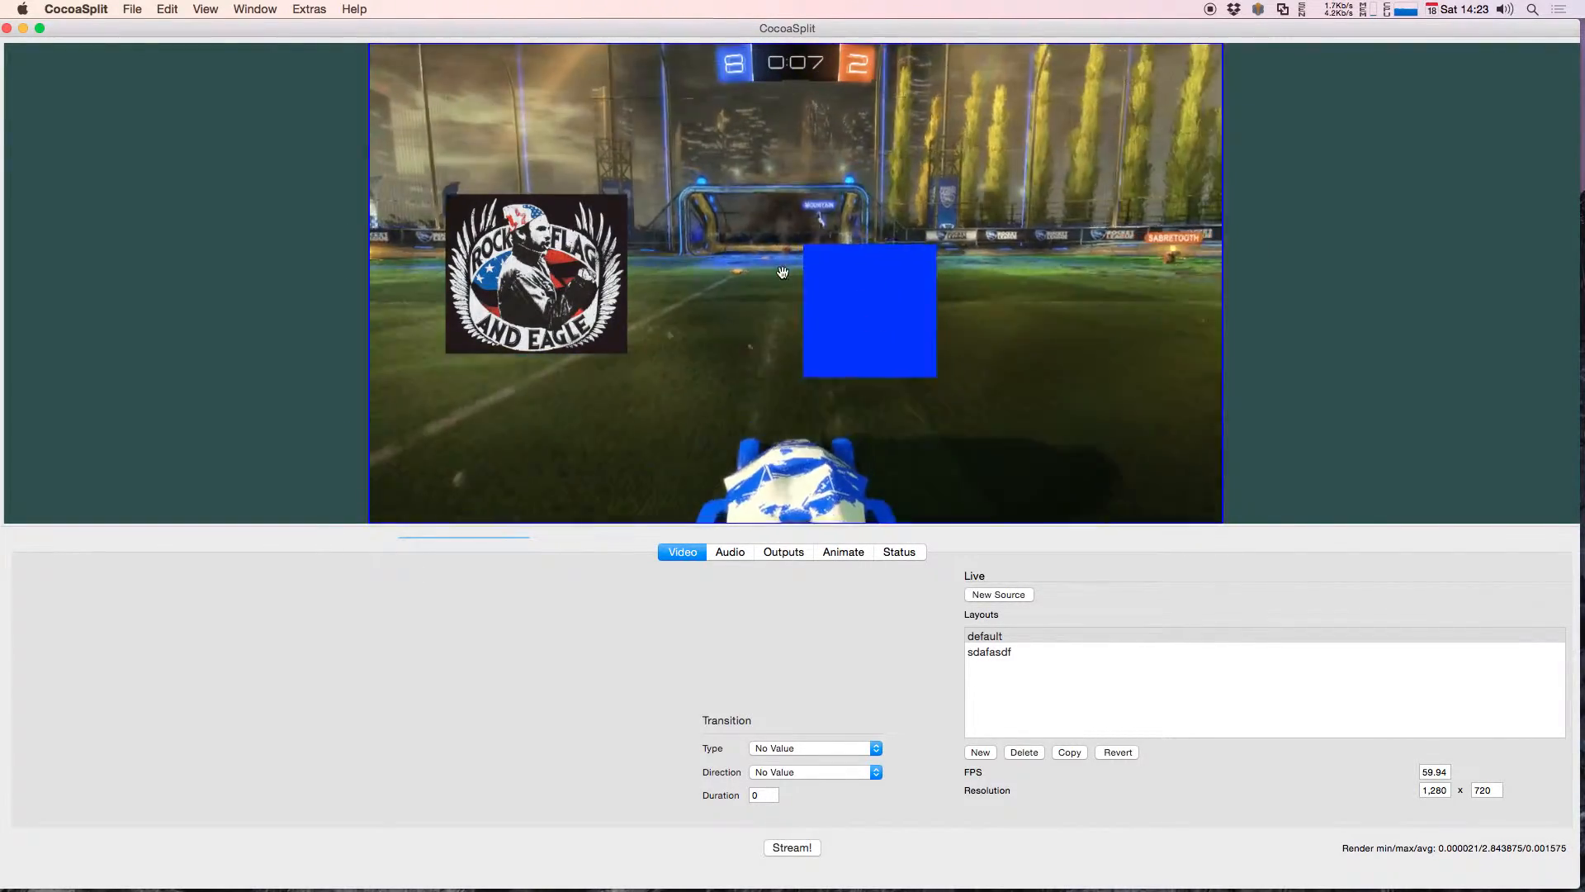
# Step: Keep the blue source's type at No Value and clear its background color
pyautogui.rightClick(866, 286)
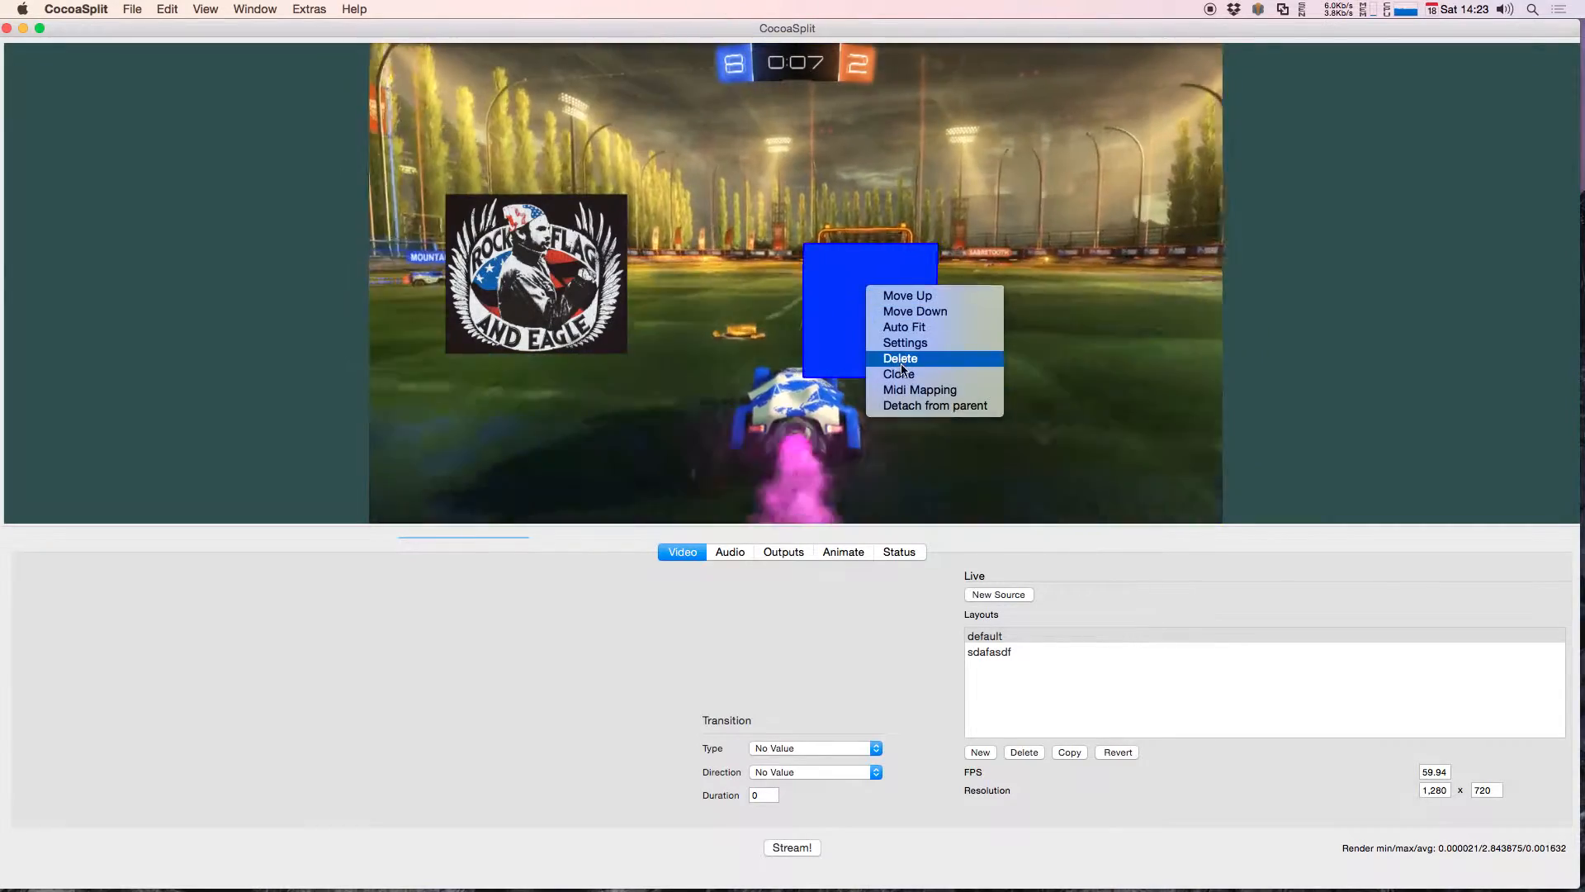
pyautogui.click(907, 343)
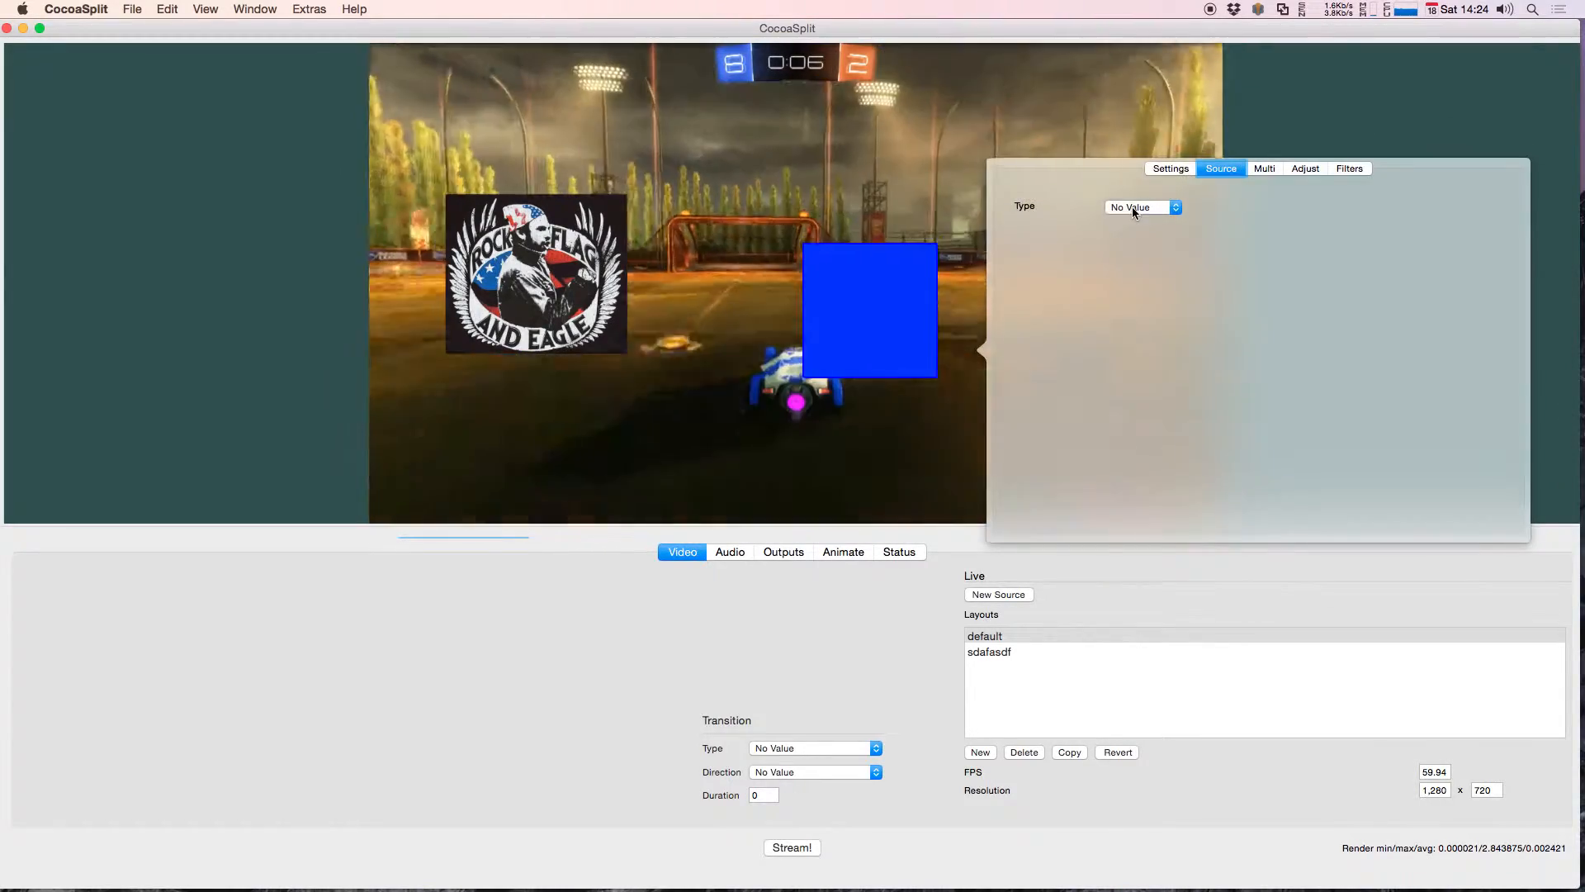
pyautogui.click(1132, 207)
pyautogui.click(1129, 280)
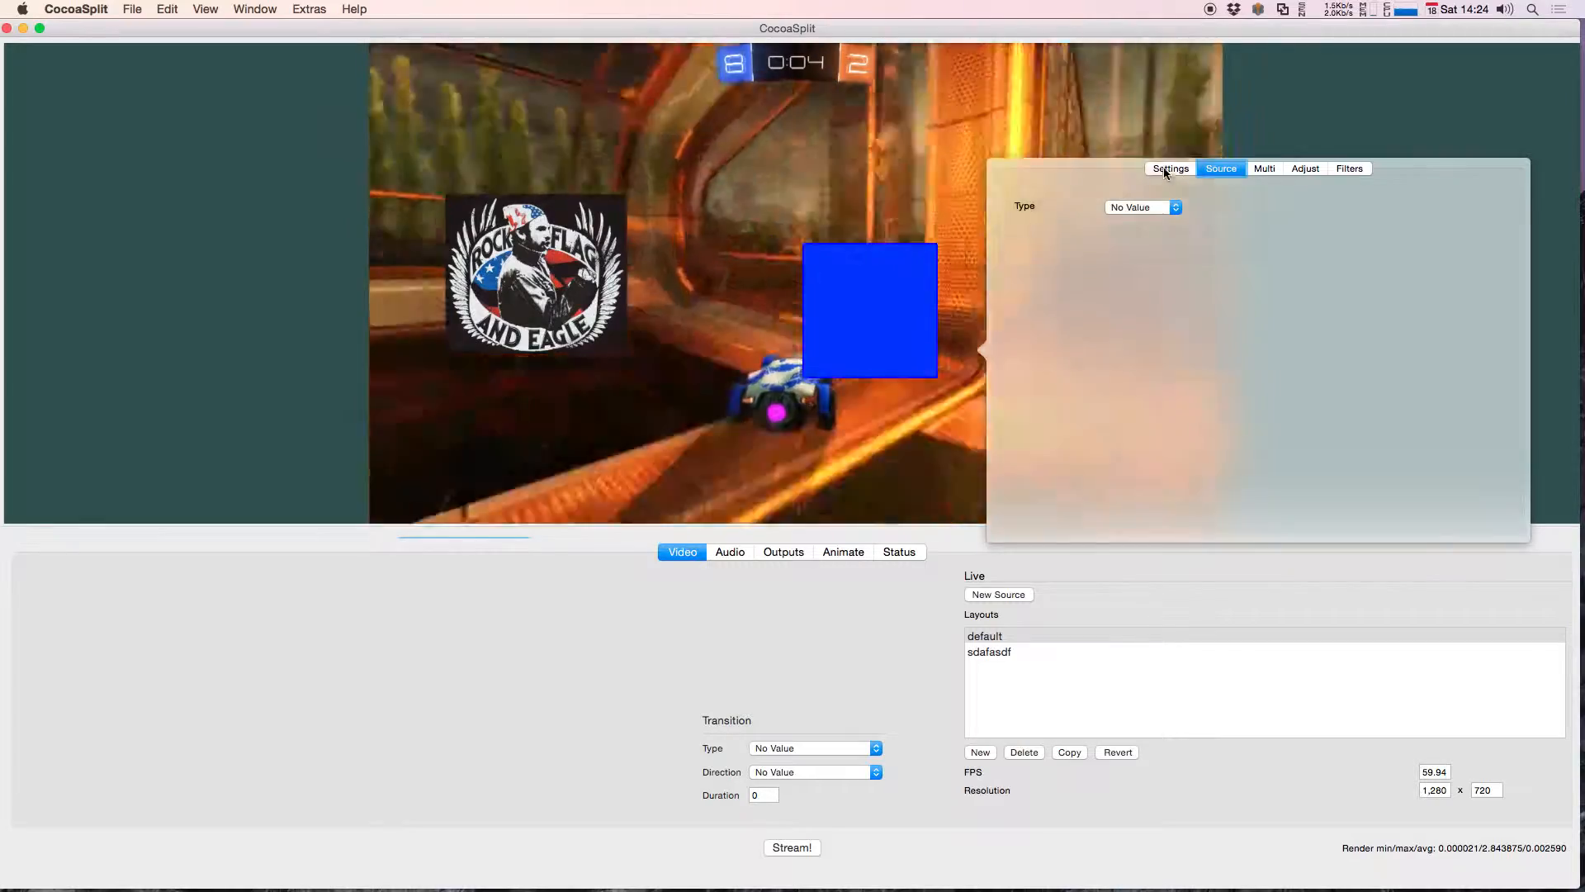
pyautogui.click(1165, 171)
pyautogui.click(1163, 427)
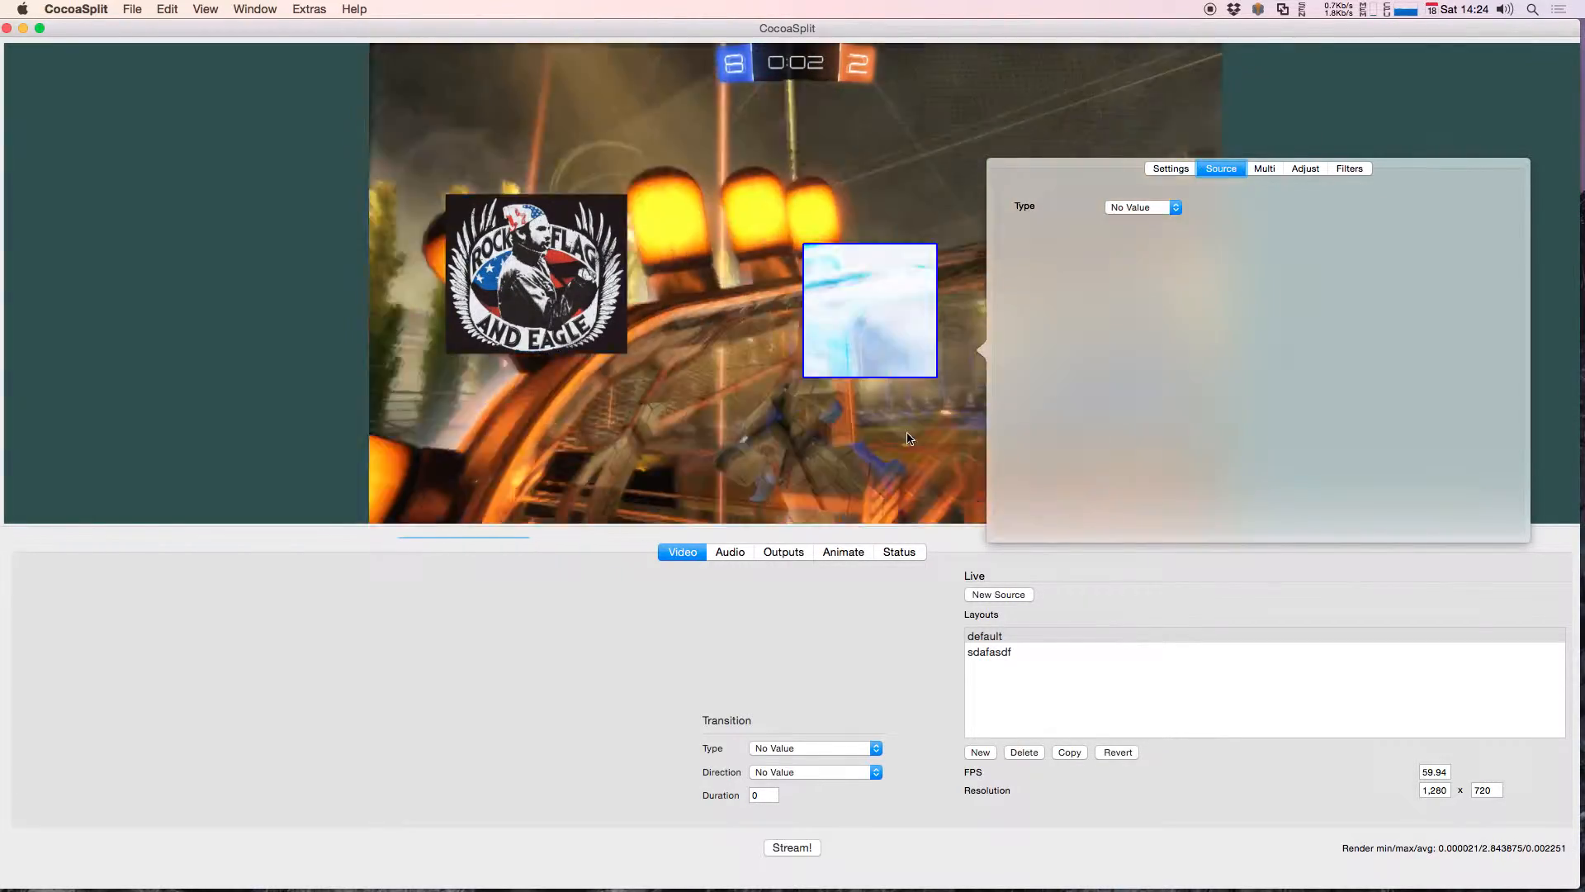
# Step: Move the color-inverting source to the upper part of the game capture, enlarge it into a wide rectangle and open its settings
pyautogui.click(925, 306)
pyautogui.moveTo(926, 306); pyautogui.dragTo(674, 371)
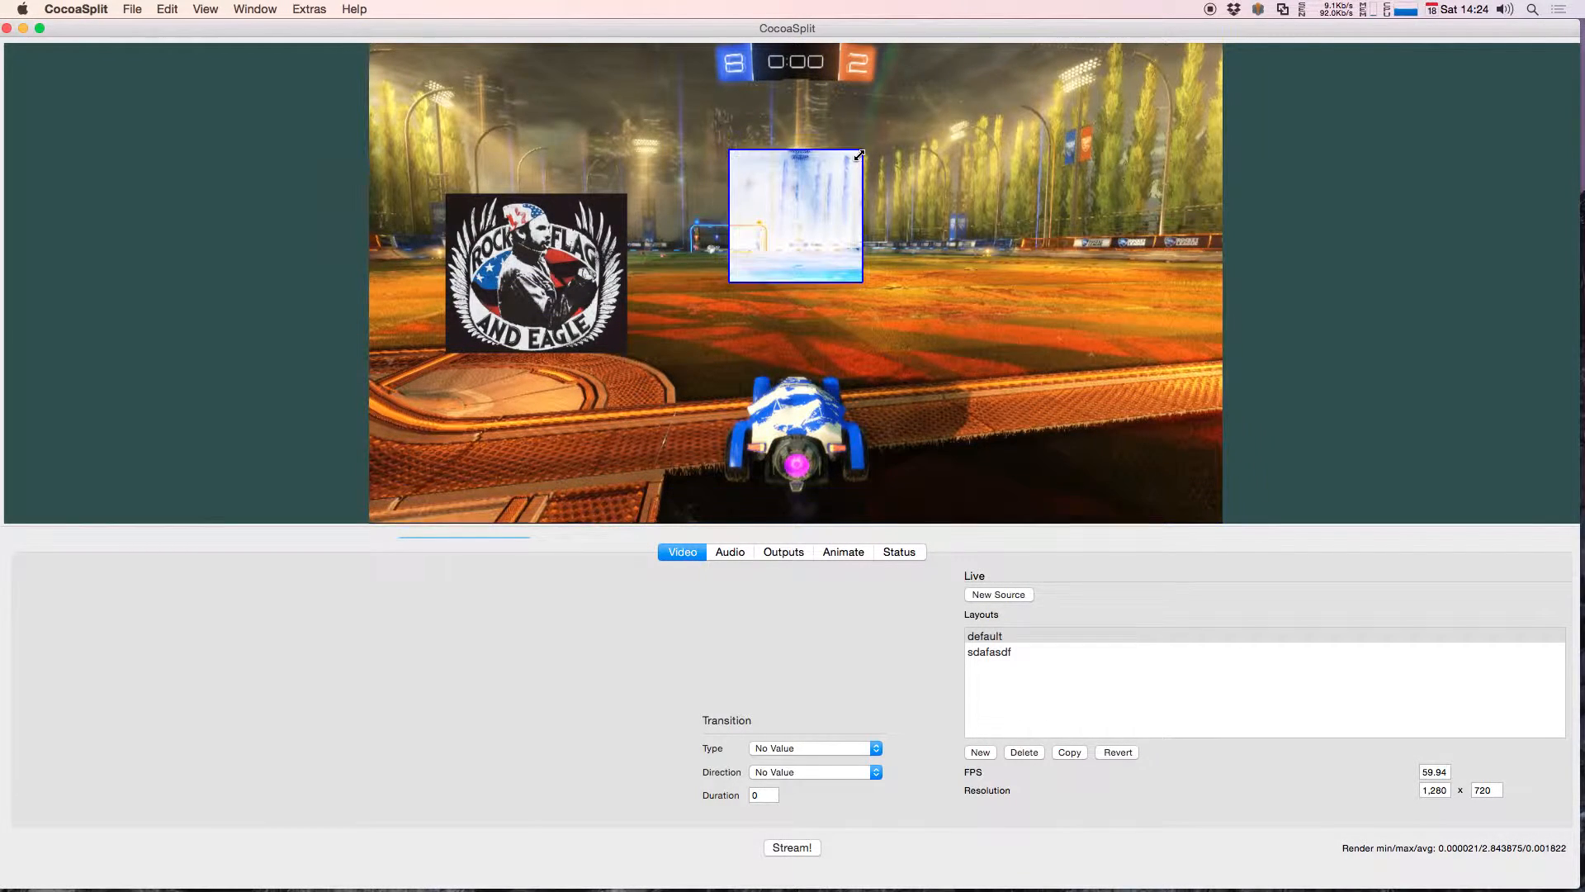
pyautogui.moveTo(861, 183); pyautogui.dragTo(962, 153)
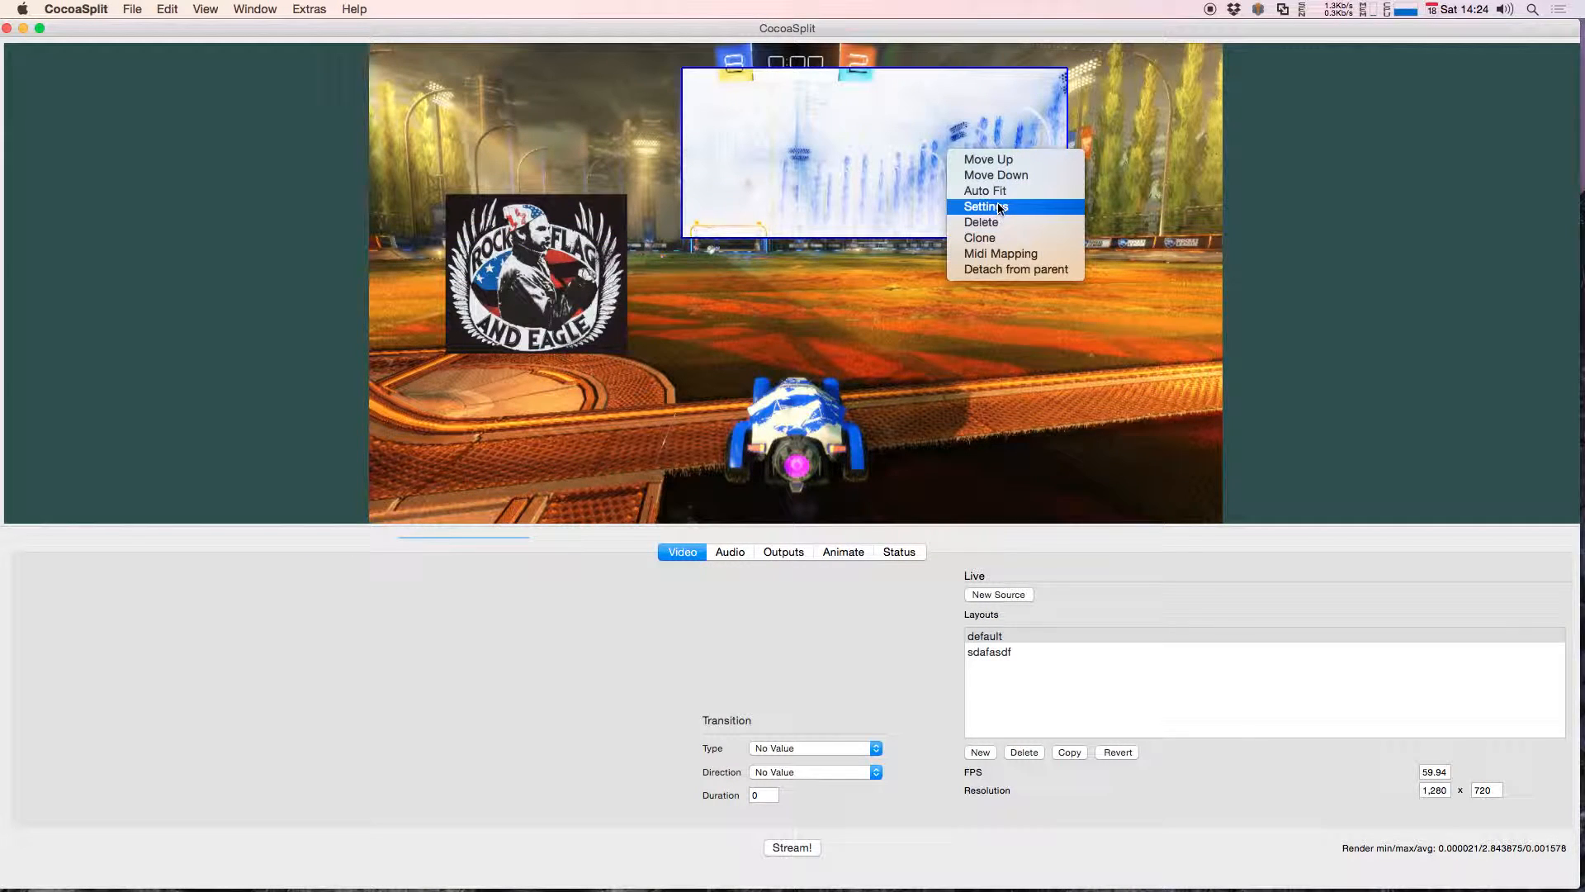
pyautogui.doubleClick(1026, 200)
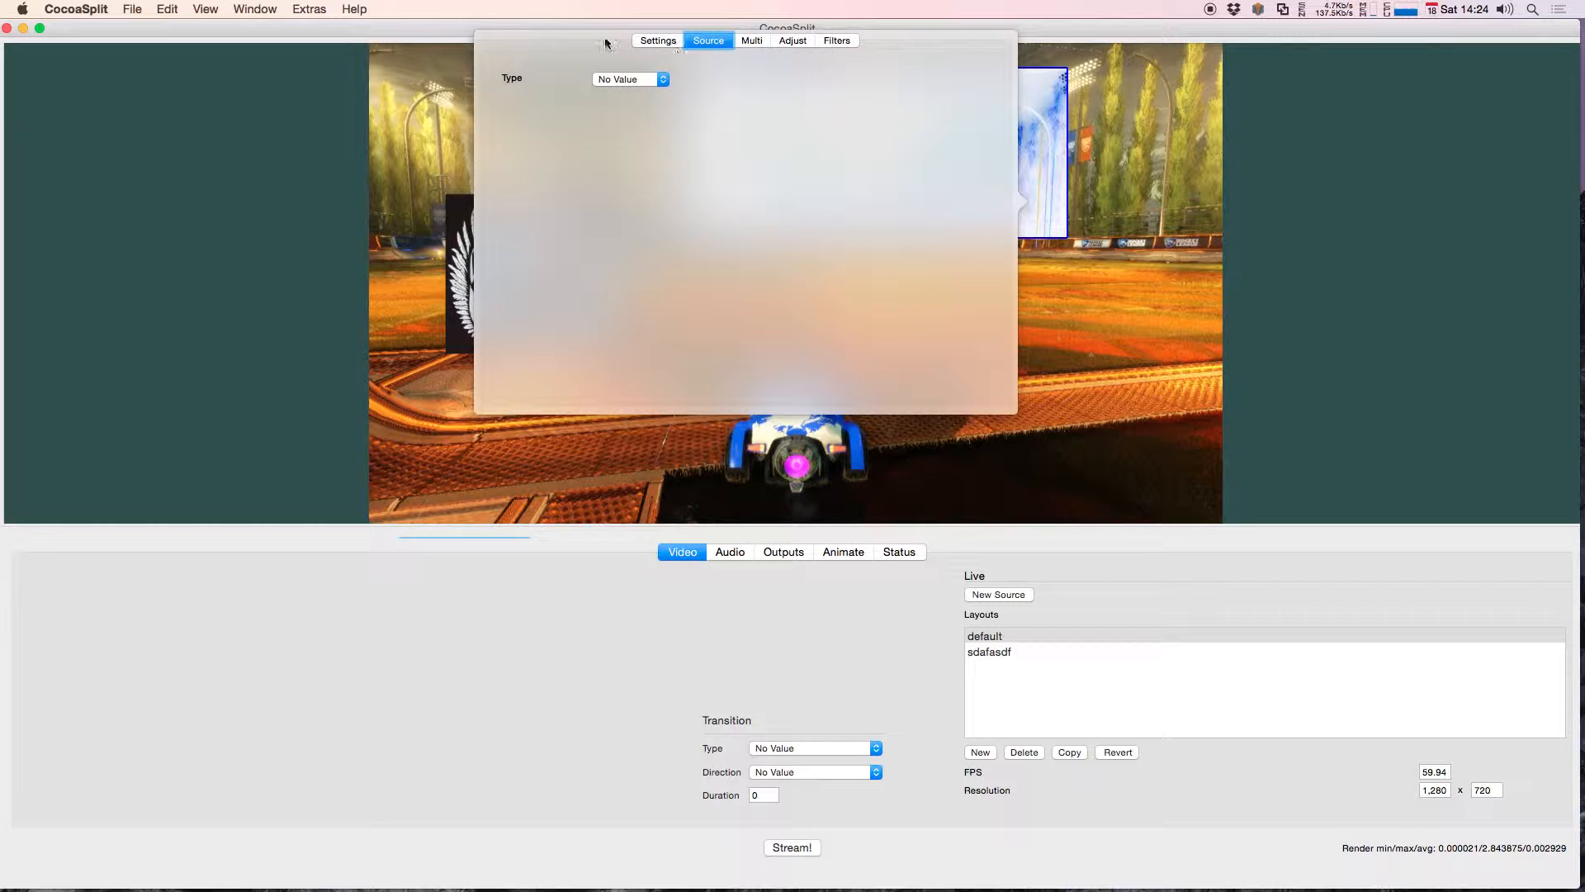
# Step: Detach the wide source's settings into a separate window away from the source and give it a magenta background color
pyautogui.moveTo(1022, 208); pyautogui.dragTo(1409, 344)
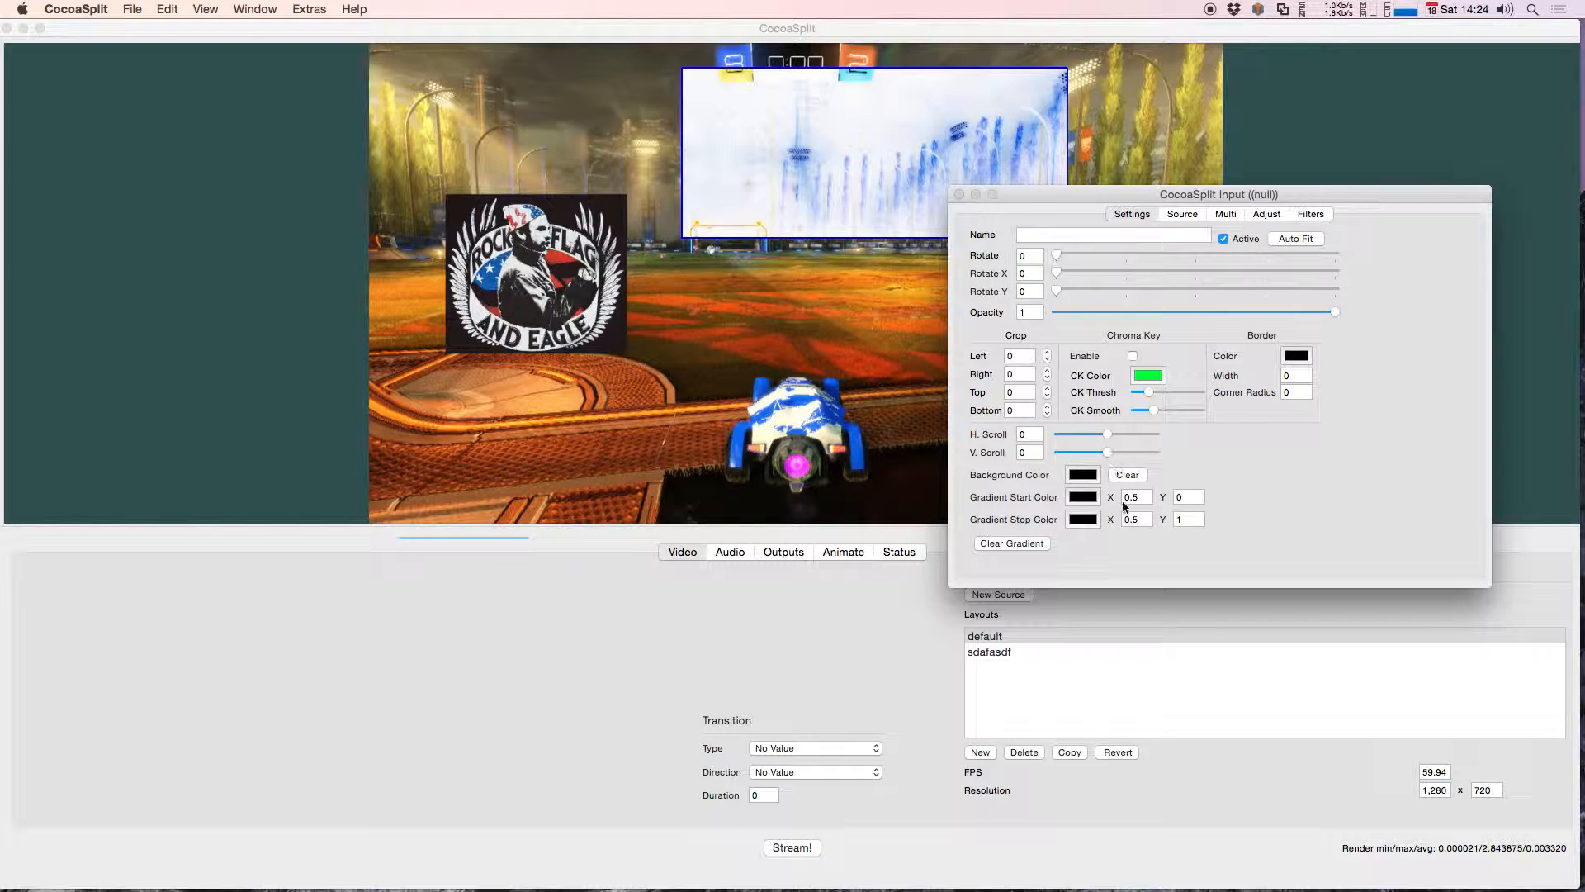
pyautogui.click(1131, 214)
pyautogui.click(1080, 475)
pyautogui.moveTo(428, 616); pyautogui.dragTo(315, 615)
pyautogui.moveTo(357, 517); pyautogui.dragTo(329, 572)
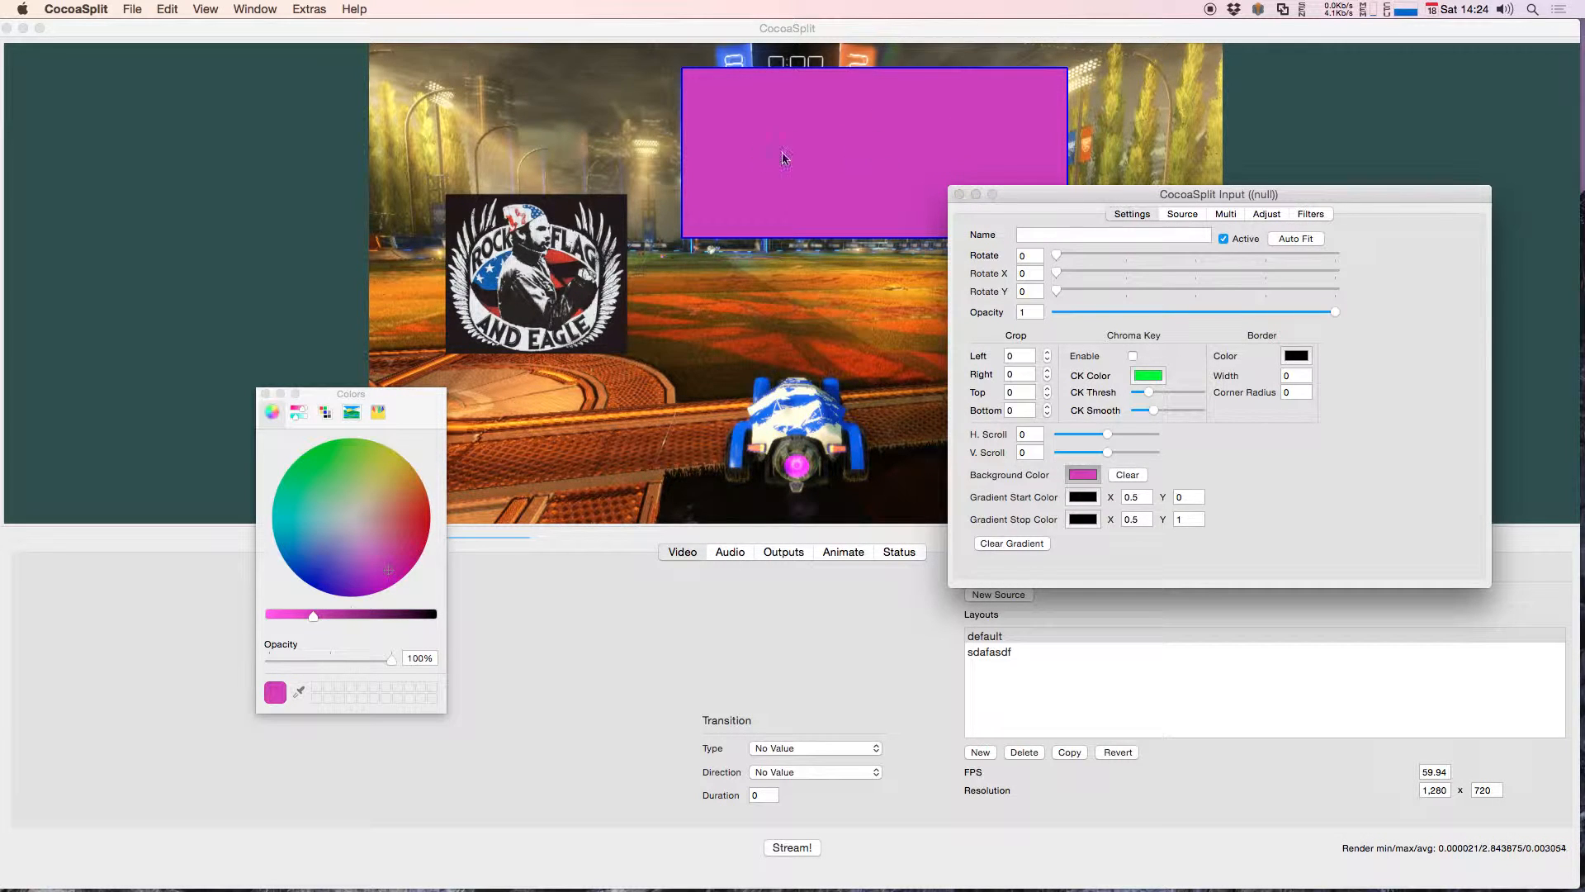
# Step: Lower the opacity of the magenta background color to 39% and close the color picker
pyautogui.moveTo(394, 662); pyautogui.dragTo(325, 654)
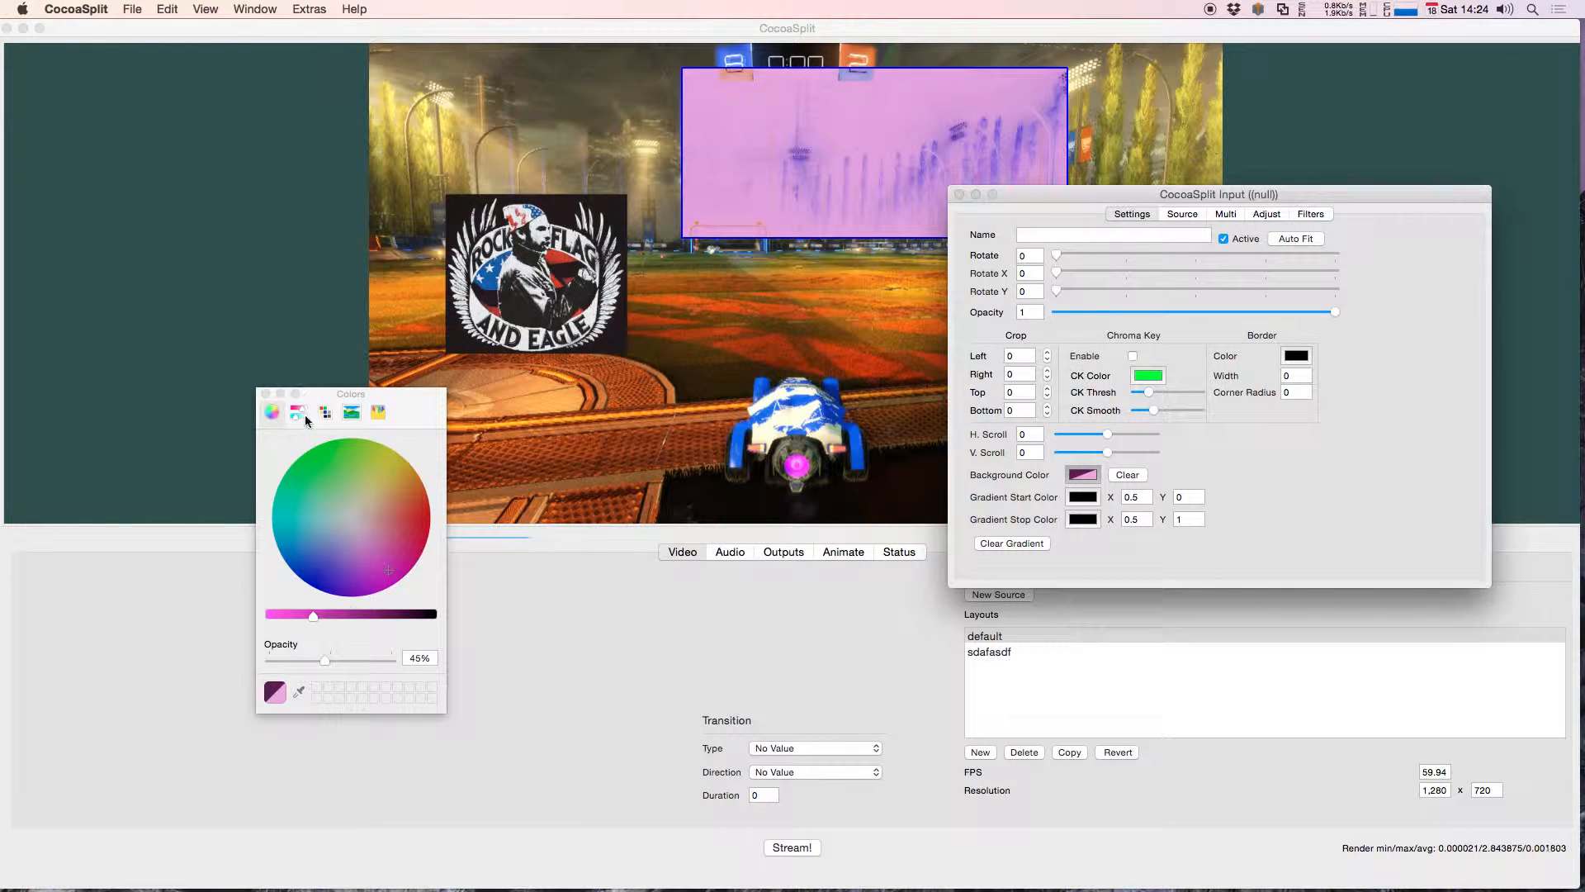
pyautogui.moveTo(327, 655); pyautogui.dragTo(319, 657)
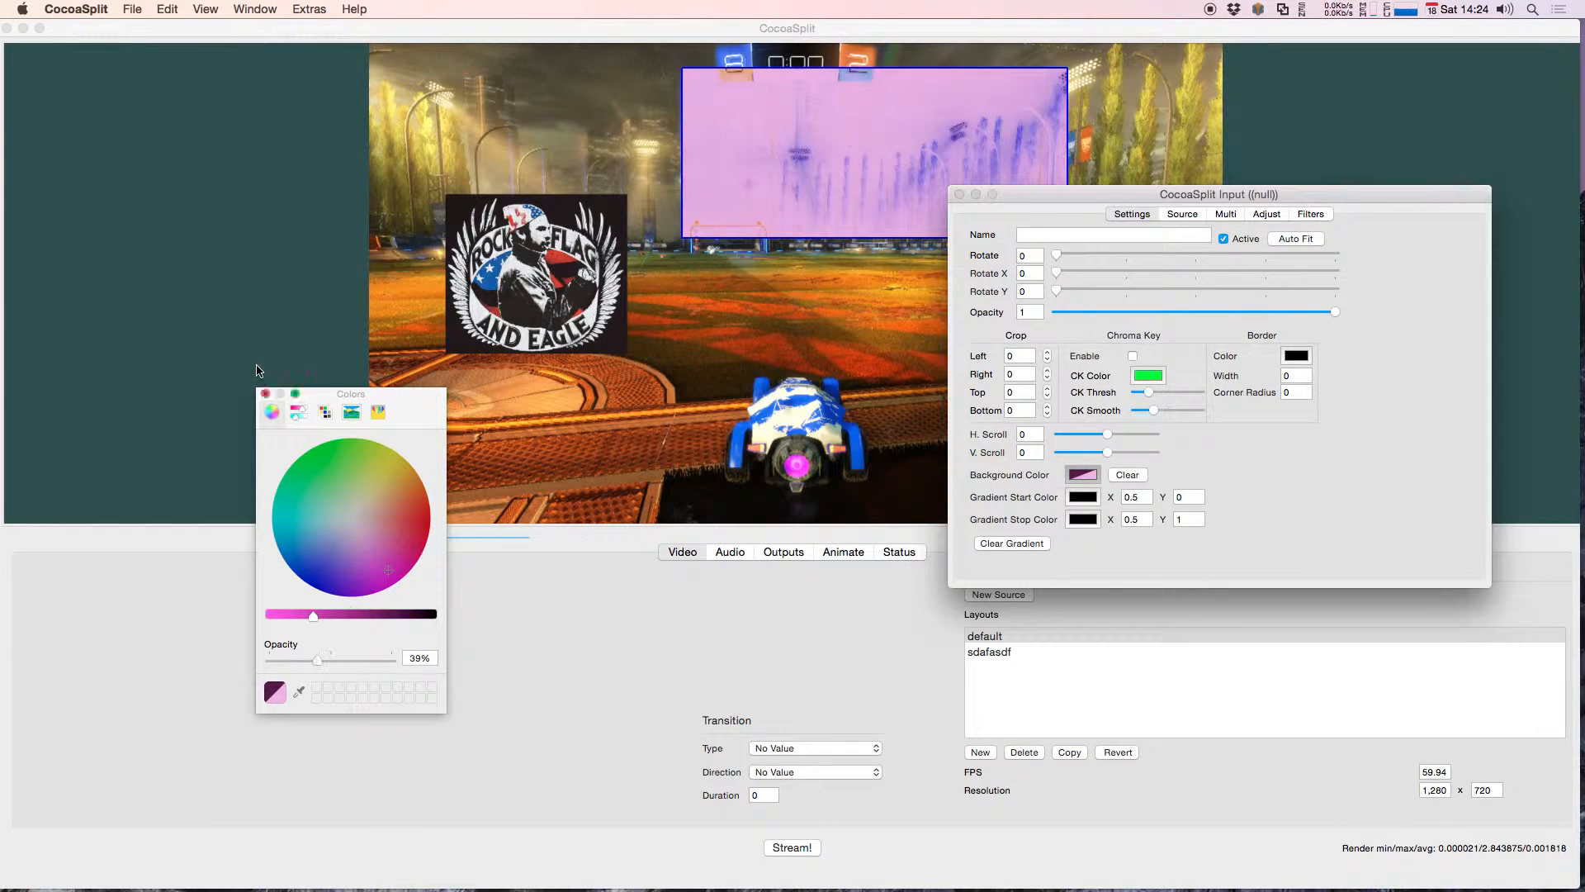
pyautogui.click(265, 394)
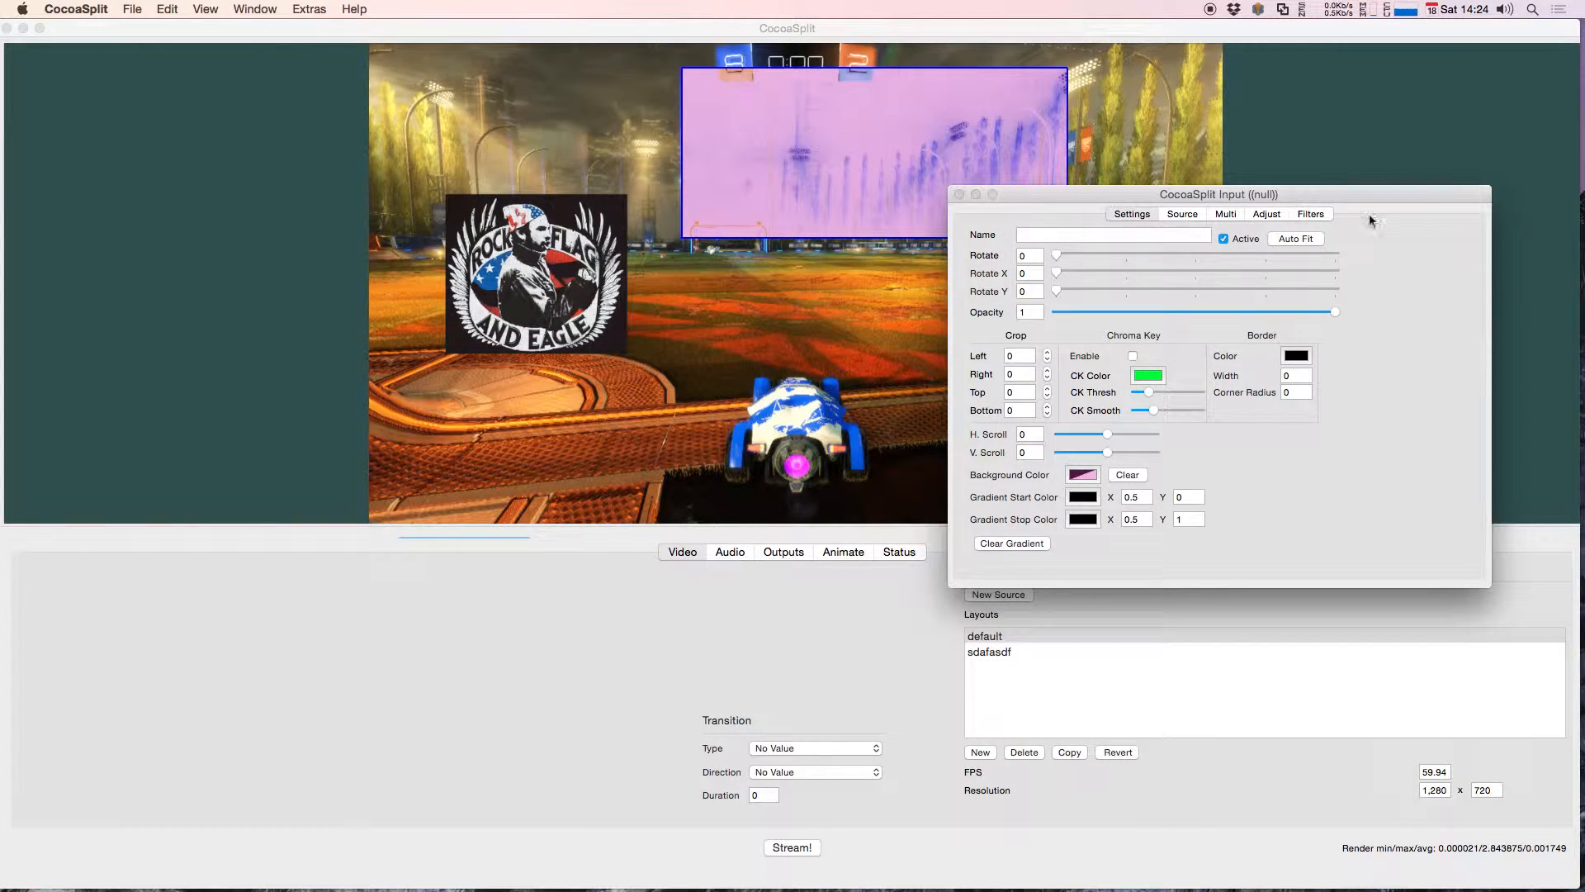
# Step: Start adding another Background filter to the source from the Stylize effects, moving the effect chooser and source settings windows apart
pyautogui.click(1313, 214)
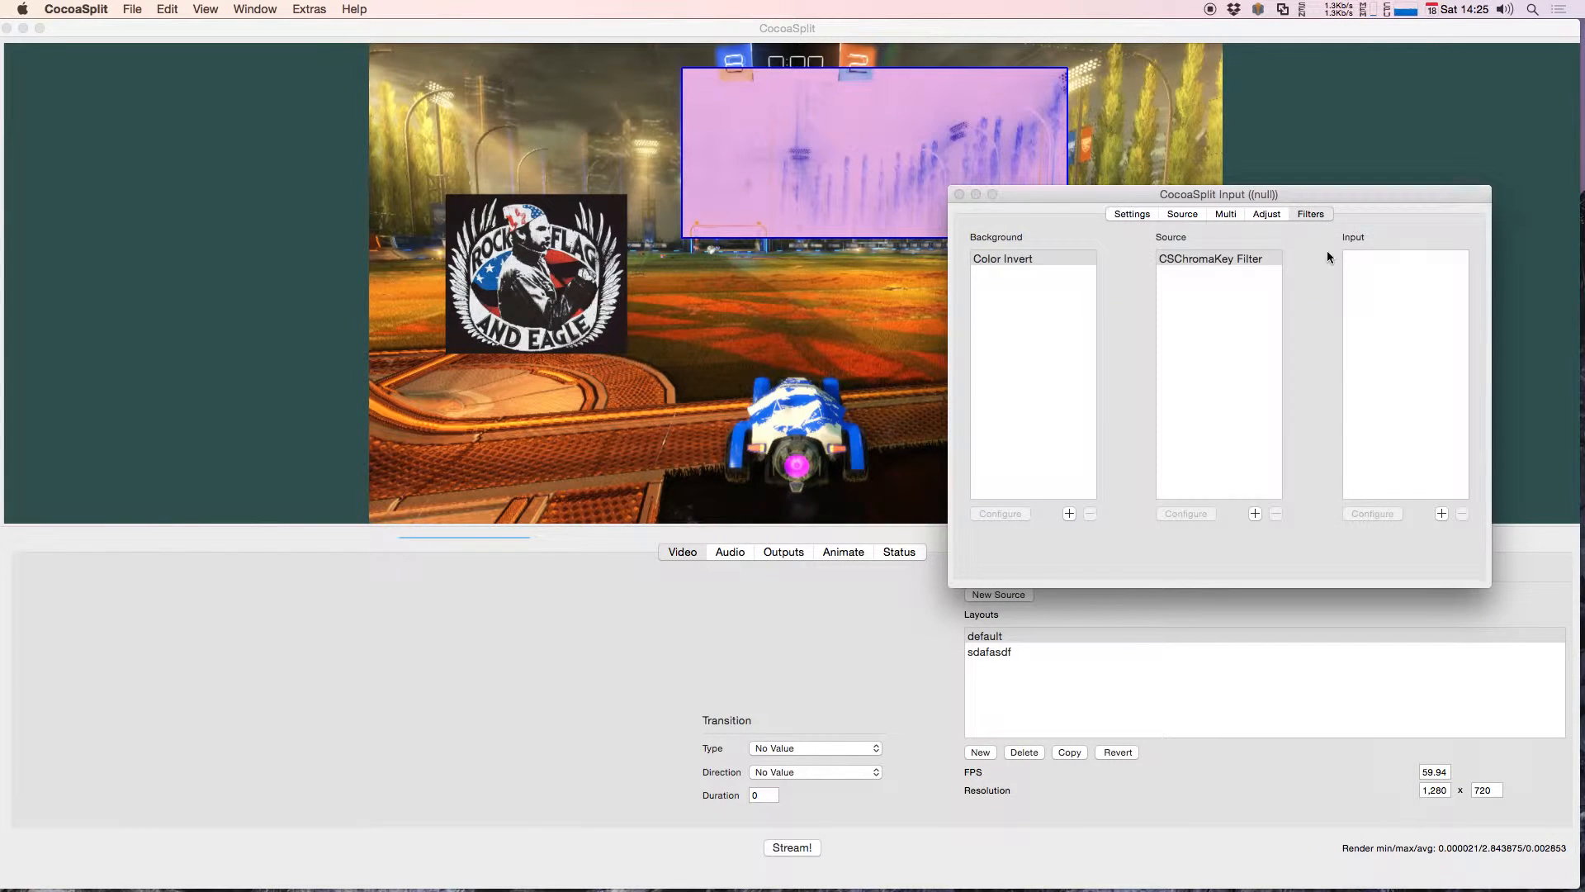
pyautogui.click(1065, 512)
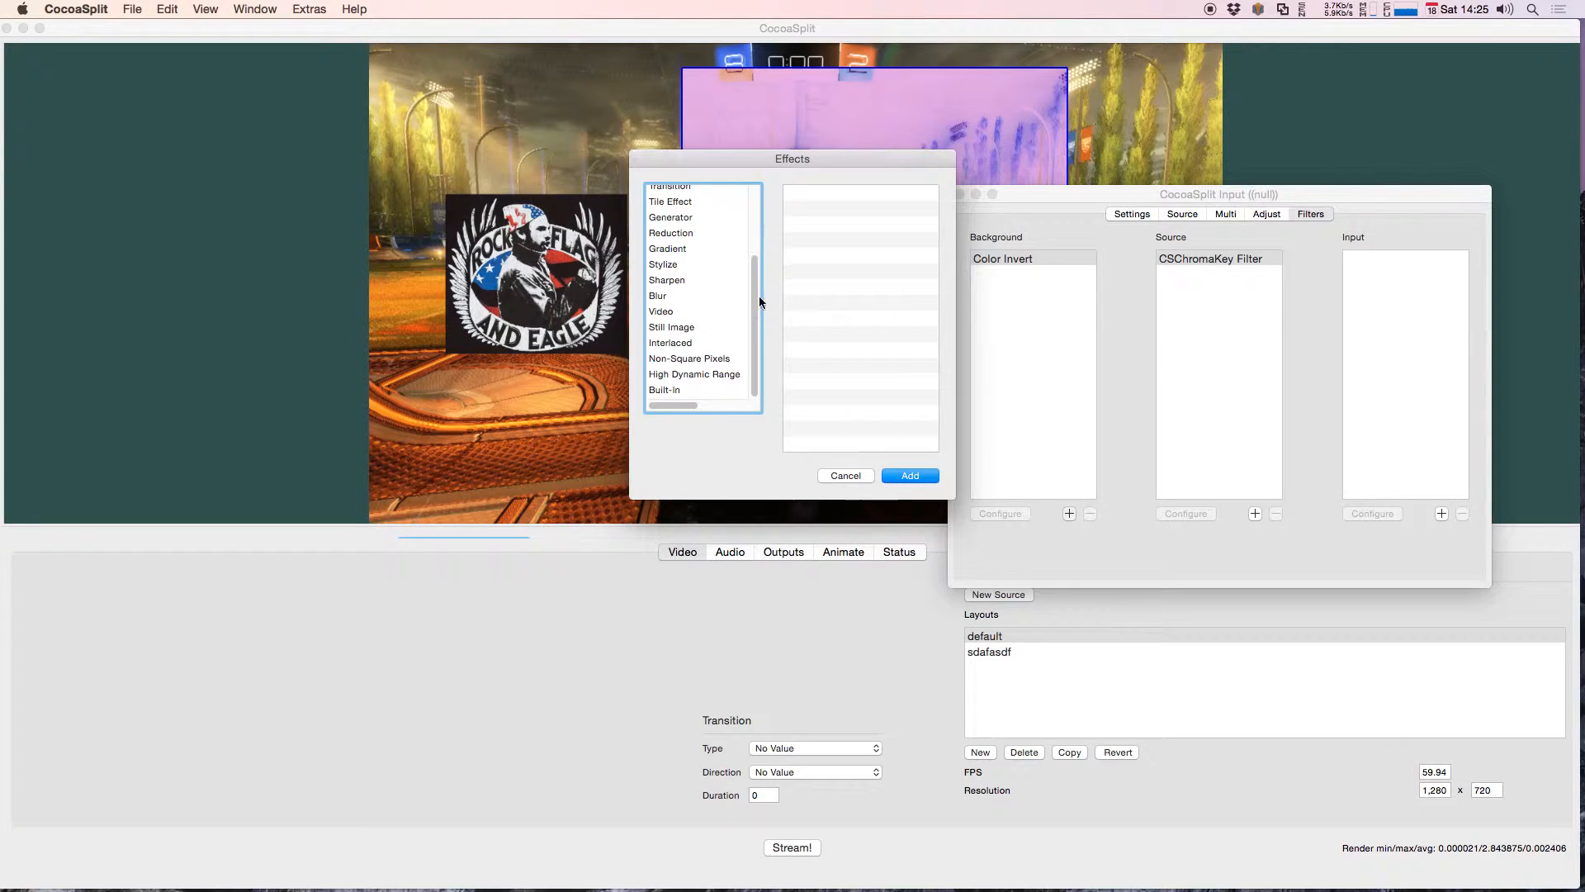
pyautogui.moveTo(755, 306); pyautogui.dragTo(751, 384)
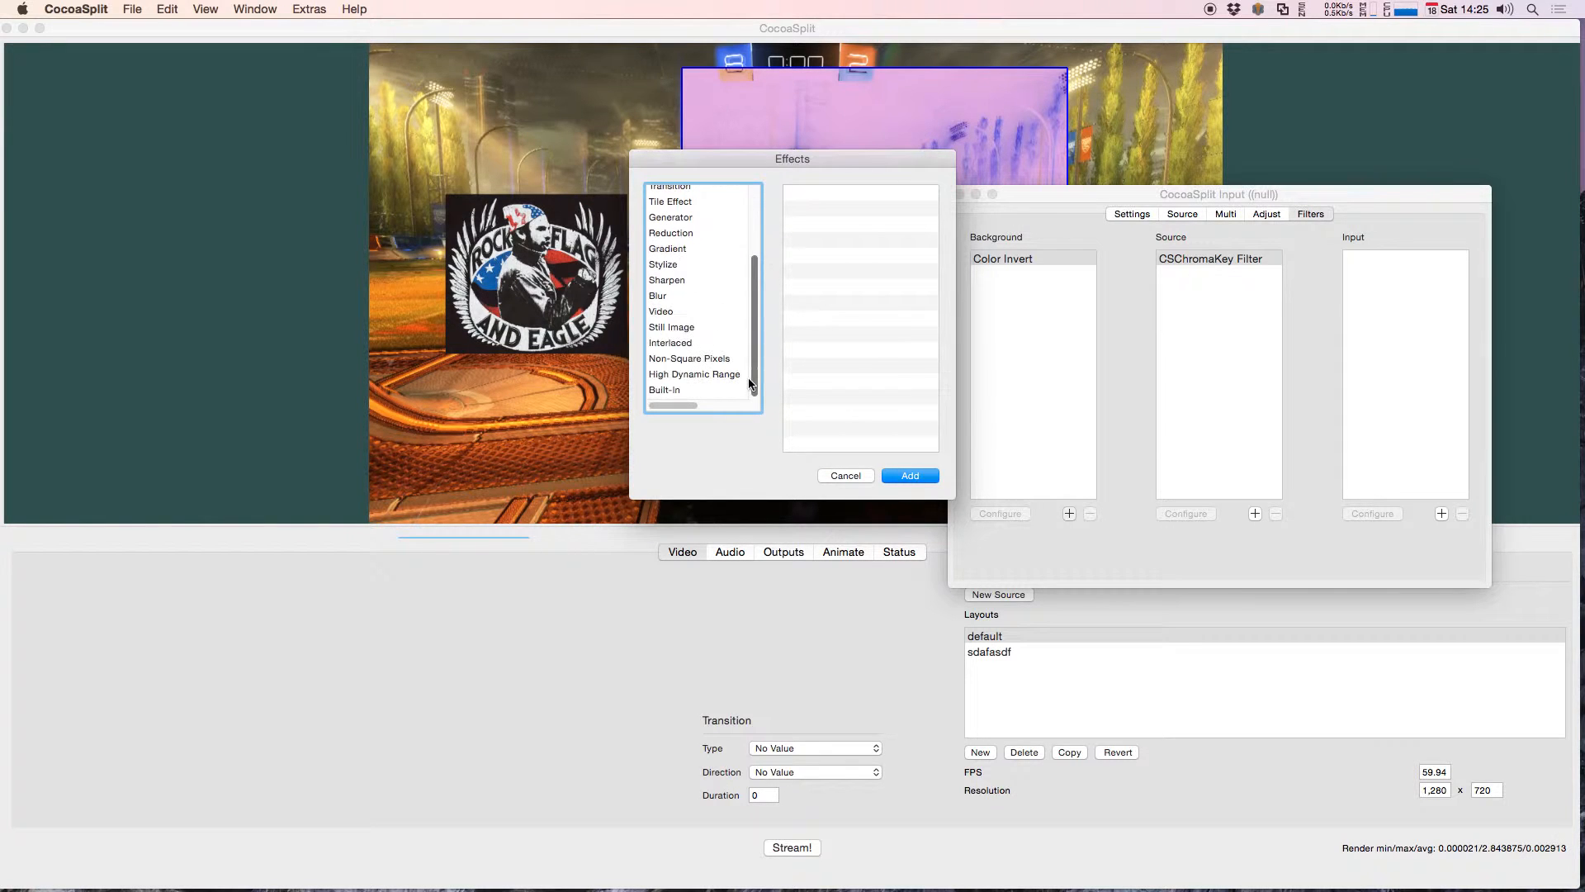
pyautogui.click(710, 269)
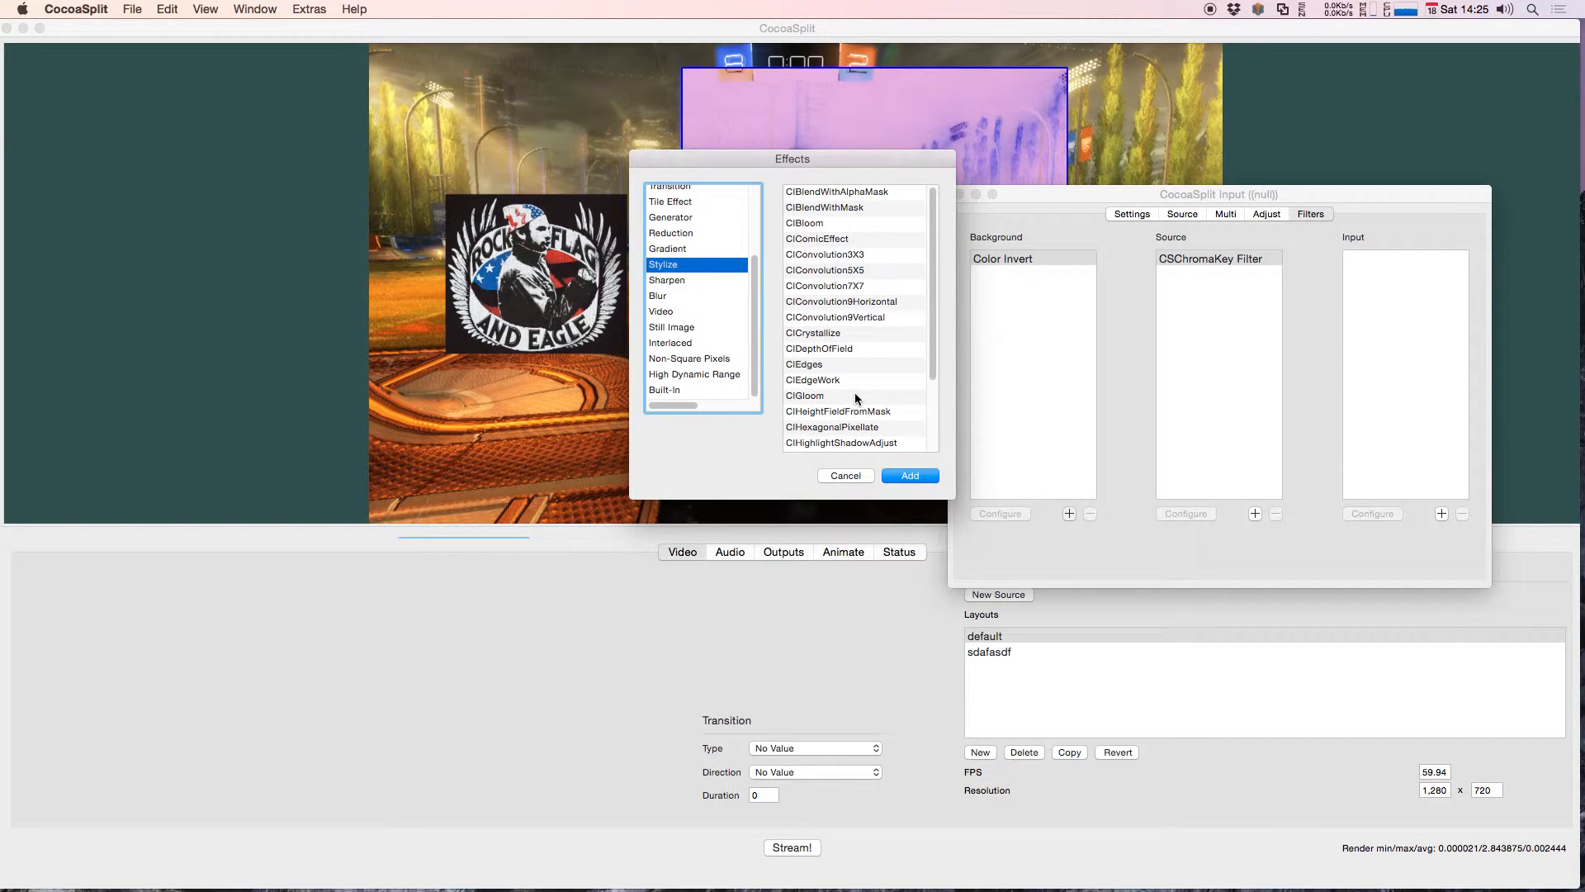
pyautogui.moveTo(829, 160); pyautogui.dragTo(759, 159)
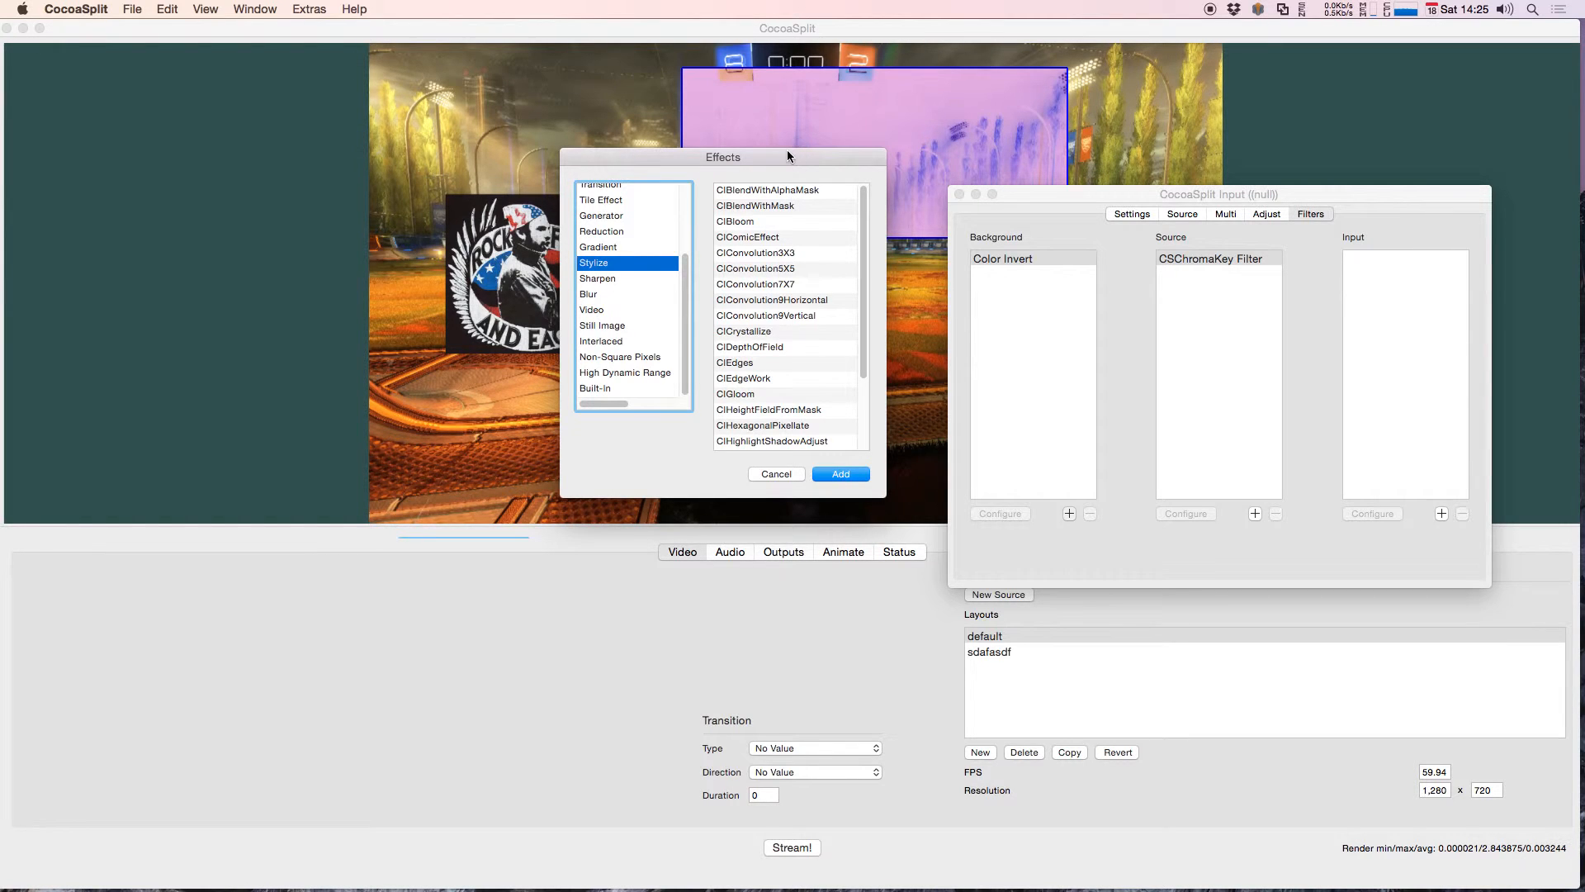
pyautogui.moveTo(1036, 192); pyautogui.dragTo(1068, 169)
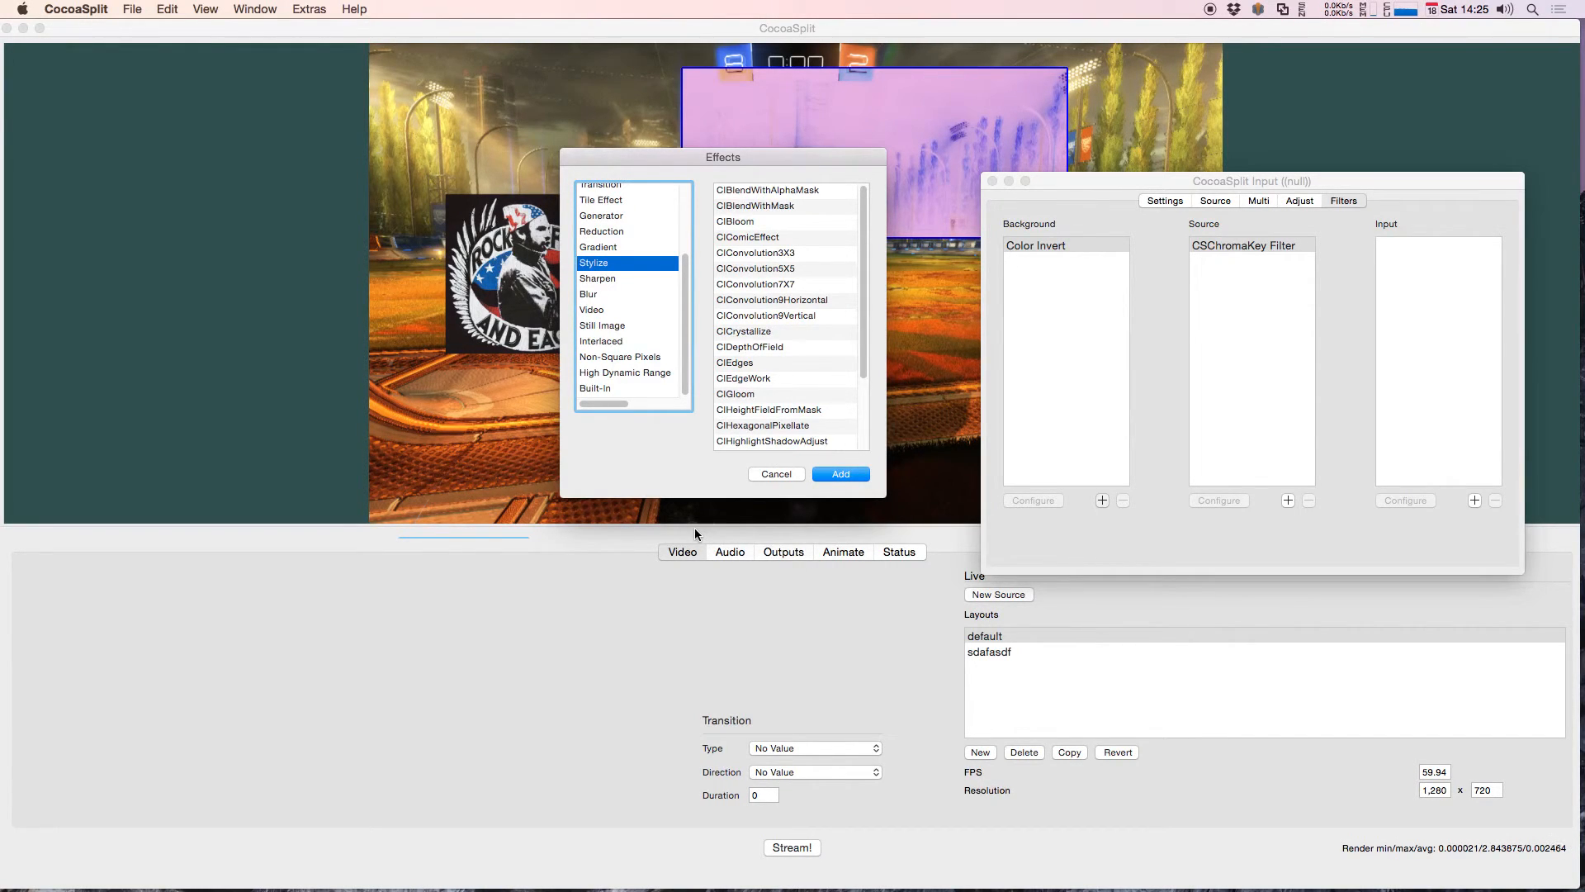
pyautogui.moveTo(1116, 177); pyautogui.dragTo(1081, 73)
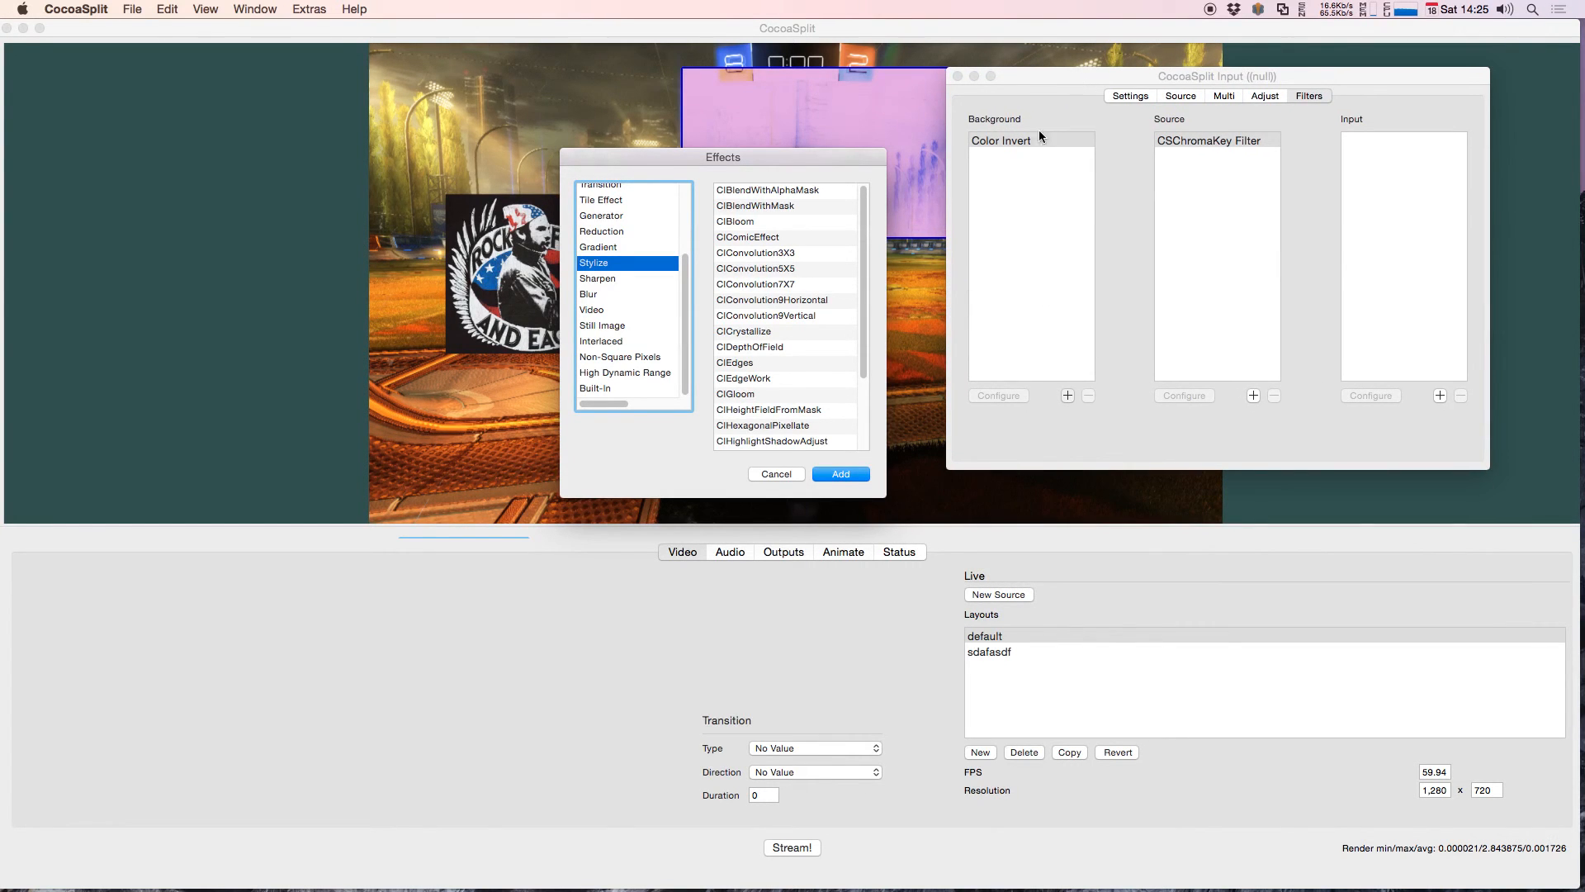